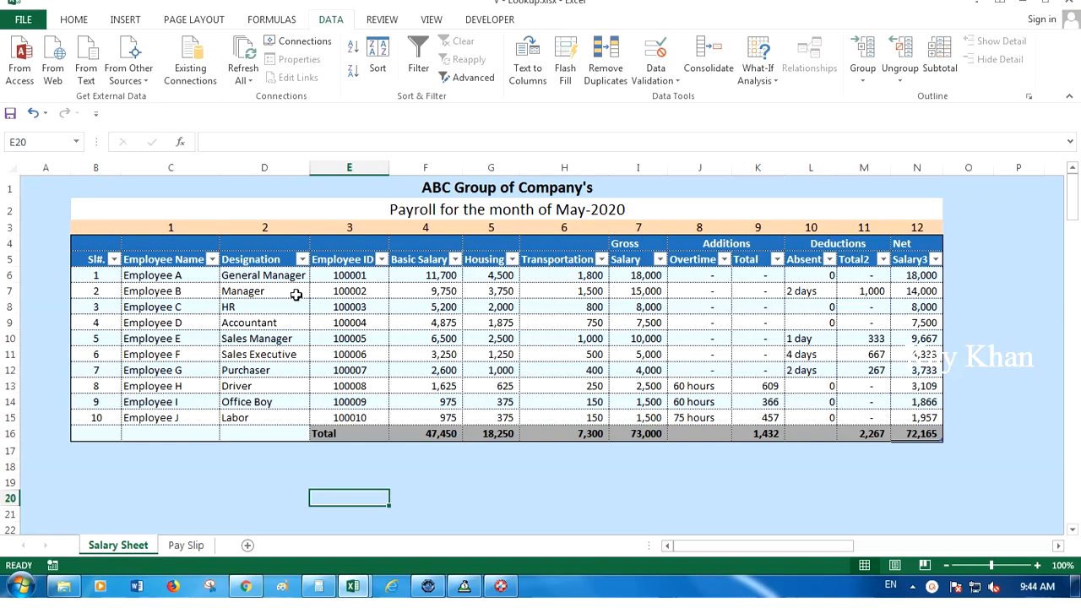
Review the Salary Sheet's title rows and its serial number, Employee Name, Designation and Employee ID columns
{"action": "left_click", "coordinate": [457, 188]}
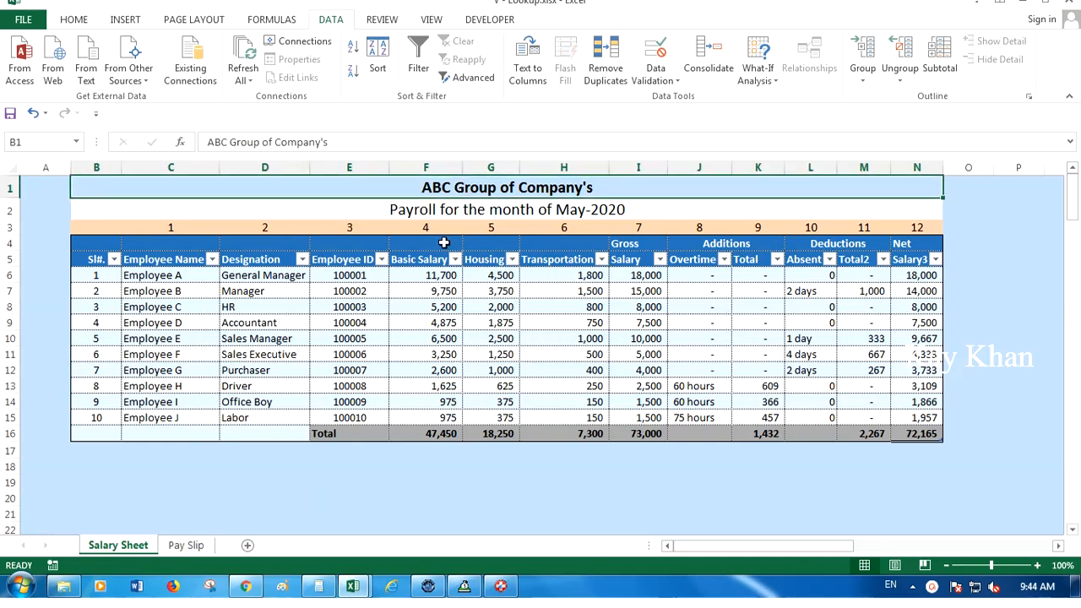
{"action": "left_click", "coordinate": [481, 210]}
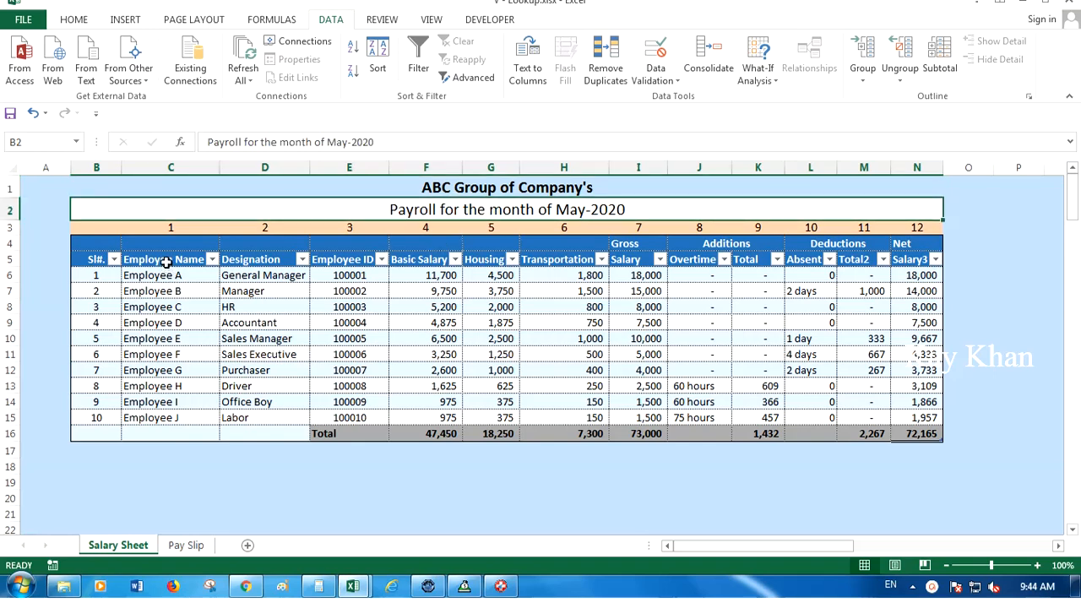
{"action": "left_click", "coordinate": [97, 267]}
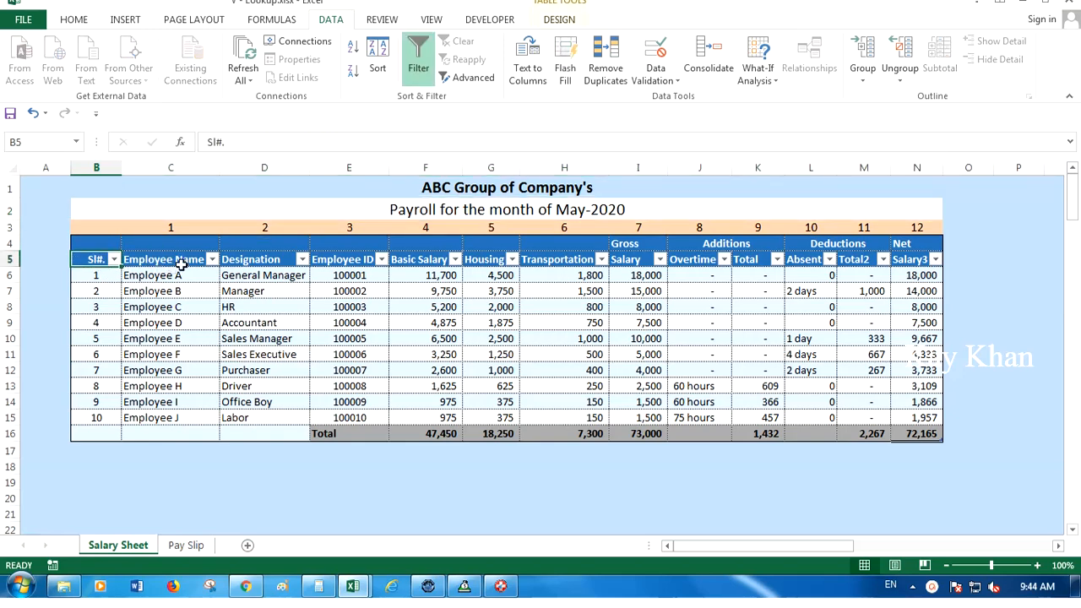
{"action": "left_click", "coordinate": [181, 265]}
{"action": "left_click_drag", "start_coordinate": [189, 275], "coordinate": [199, 419]}
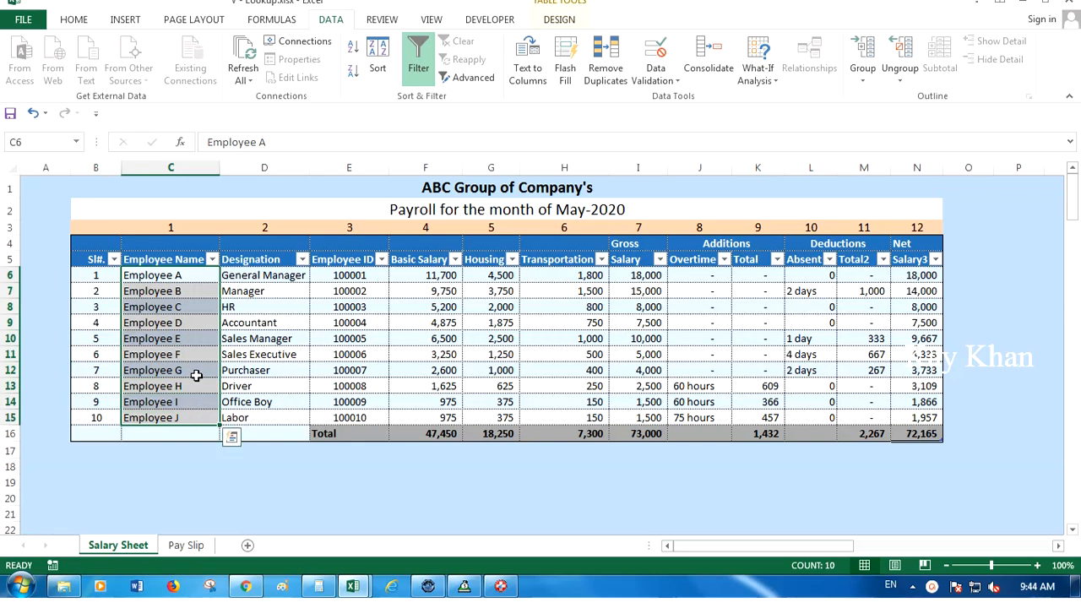
{"action": "left_click", "coordinate": [260, 262]}
{"action": "left_click_drag", "start_coordinate": [277, 273], "coordinate": [302, 418]}
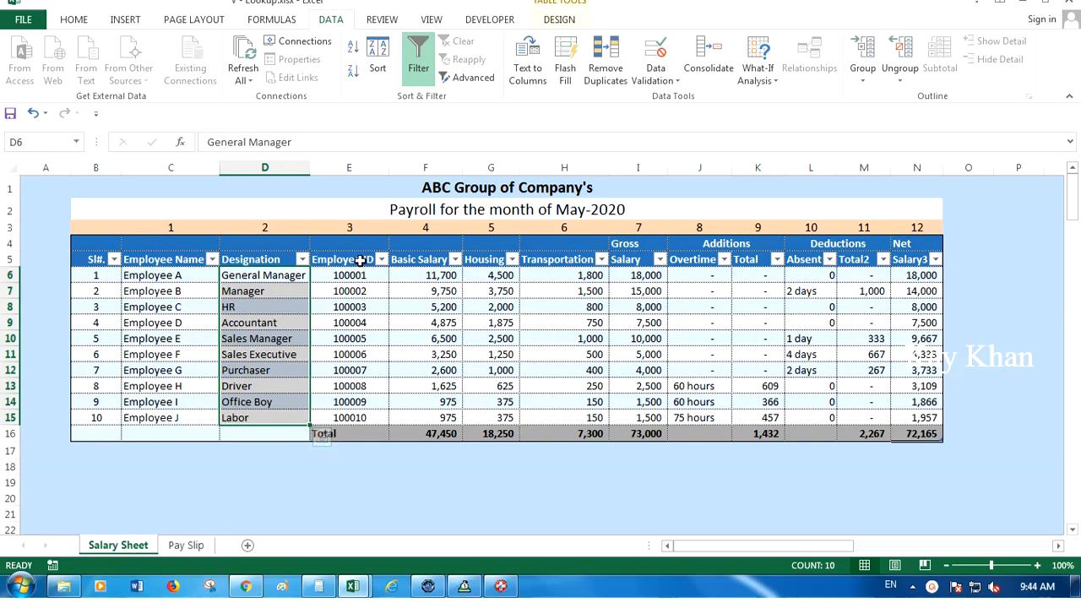
{"action": "left_click", "coordinate": [360, 261]}
{"action": "left_click_drag", "start_coordinate": [370, 279], "coordinate": [378, 408]}
Examine the Basic Salary, Housing and Transportation columns and check their first-row sum against the Gross Salary
{"action": "left_click", "coordinate": [419, 260]}
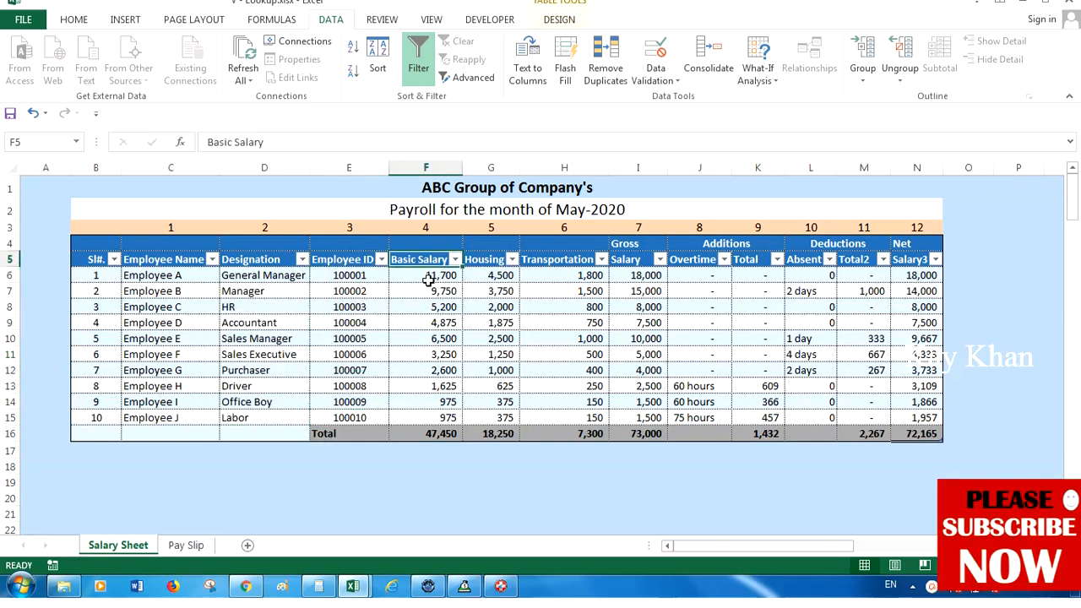
{"action": "left_click", "coordinate": [441, 277]}
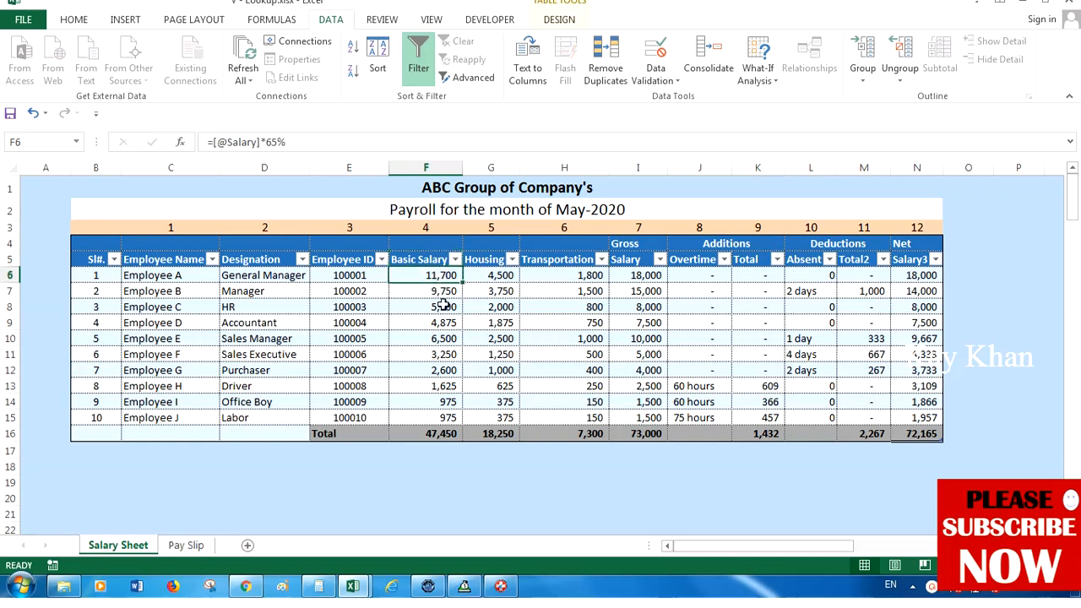
{"action": "left_click", "coordinate": [484, 262]}
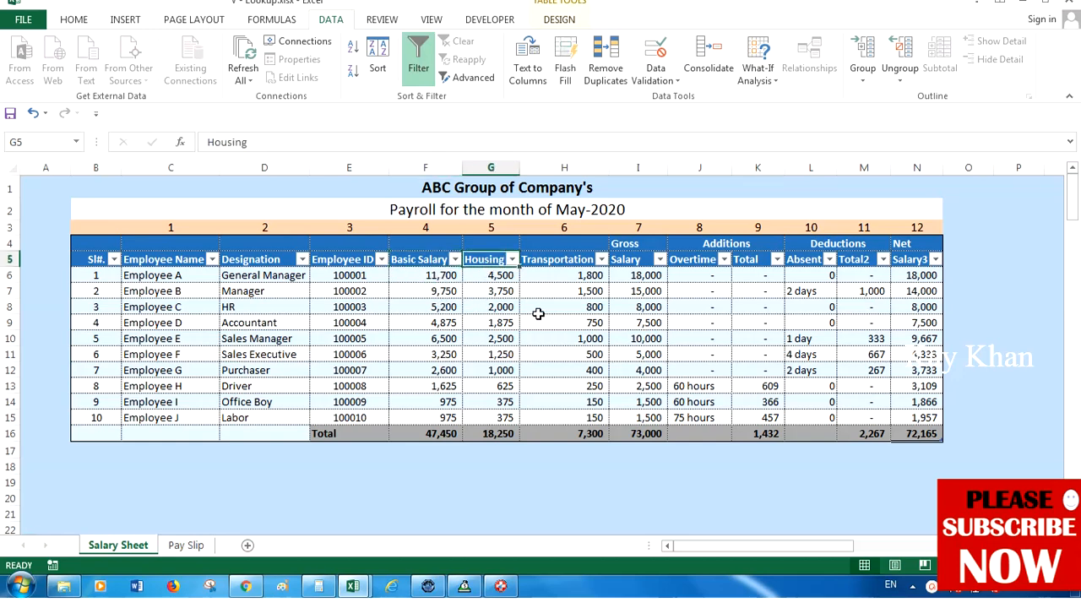
{"action": "left_click", "coordinate": [576, 264]}
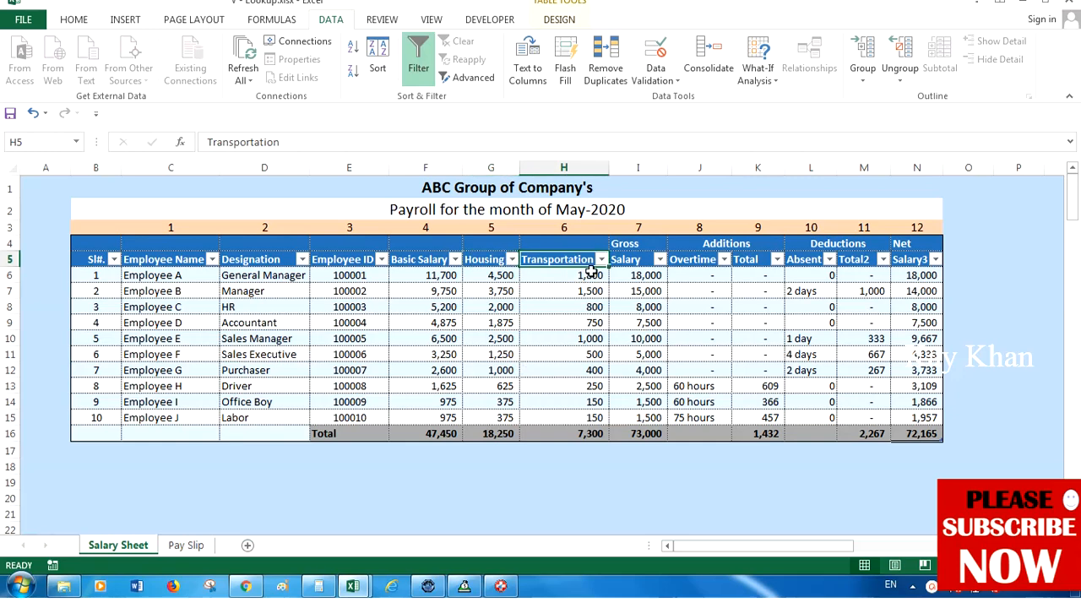
{"action": "left_click_drag", "start_coordinate": [625, 244], "coordinate": [625, 259]}
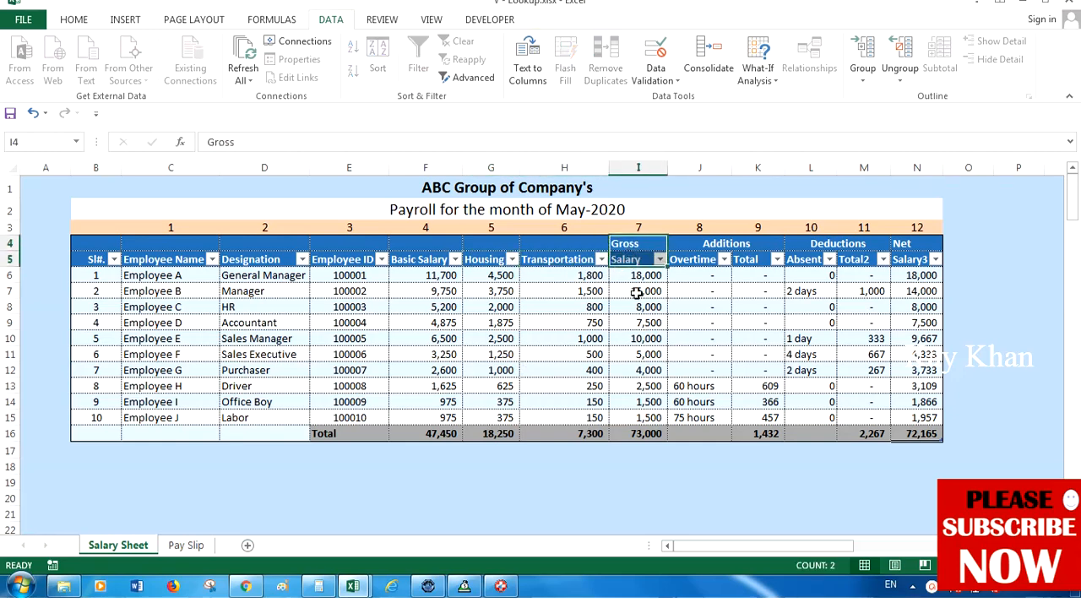
{"action": "left_click_drag", "start_coordinate": [406, 282], "coordinate": [564, 282]}
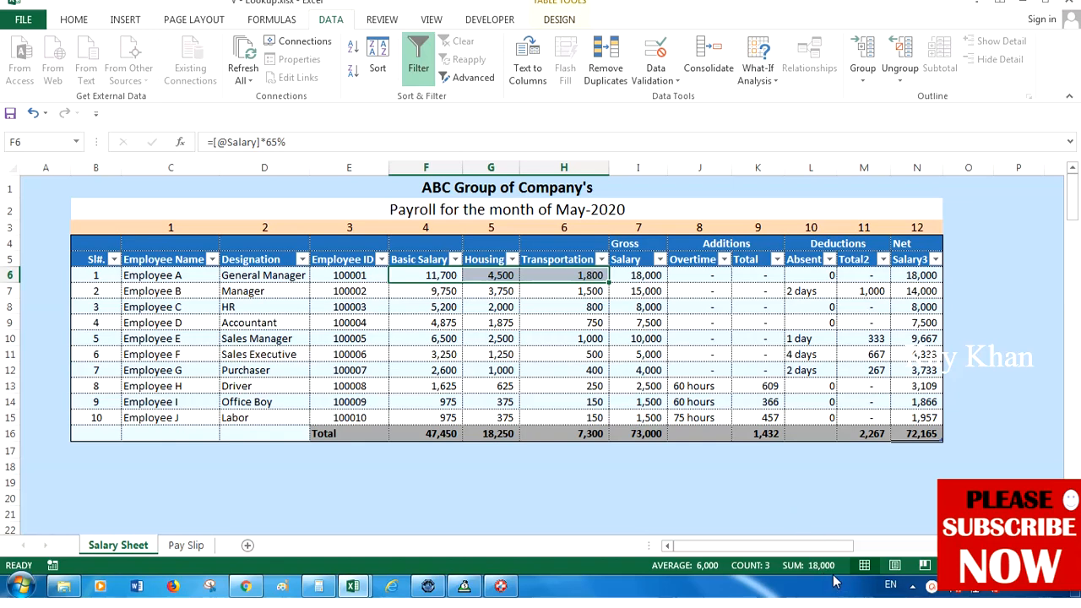
{"action": "left_click", "coordinate": [633, 276]}
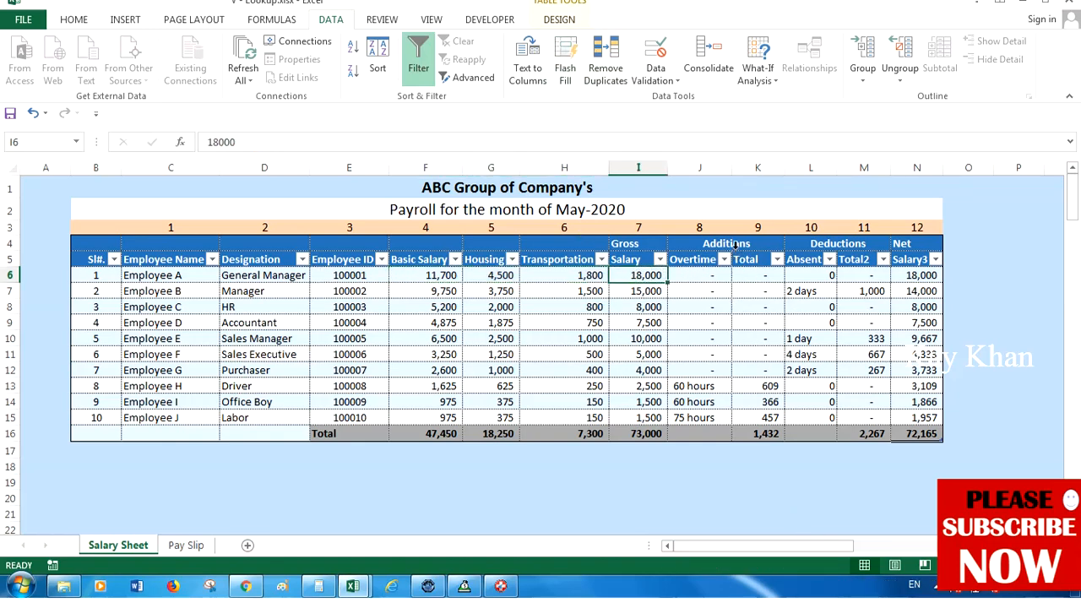
Examine the Additions columns and inspect the overtime total formula in the Driver's row
{"action": "left_click_drag", "start_coordinate": [735, 245], "coordinate": [752, 417]}
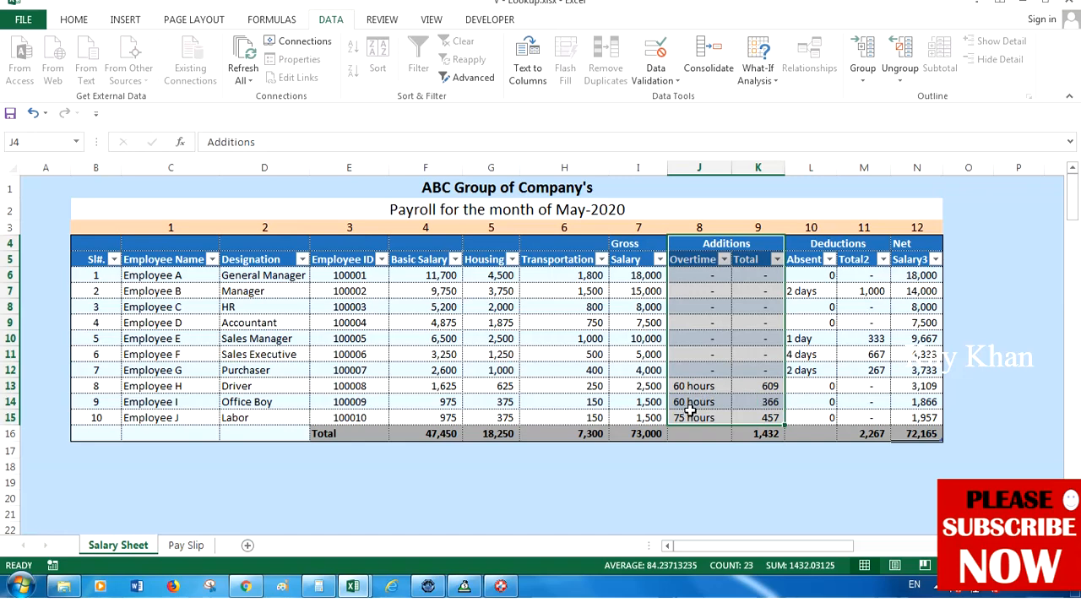
{"action": "left_click", "coordinate": [762, 386]}
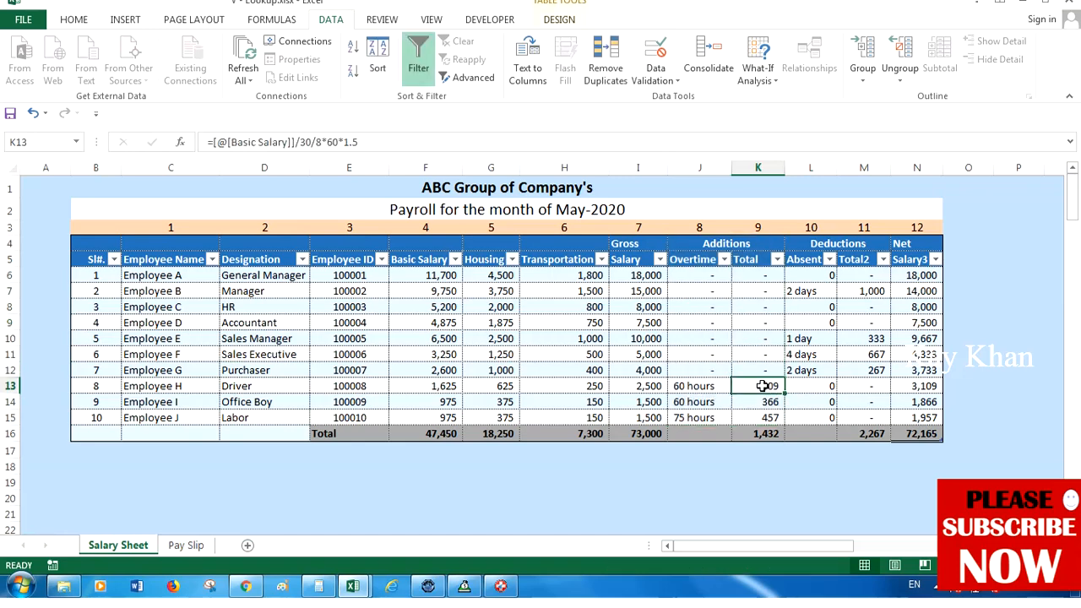
{"action": "left_click", "coordinate": [390, 141]}
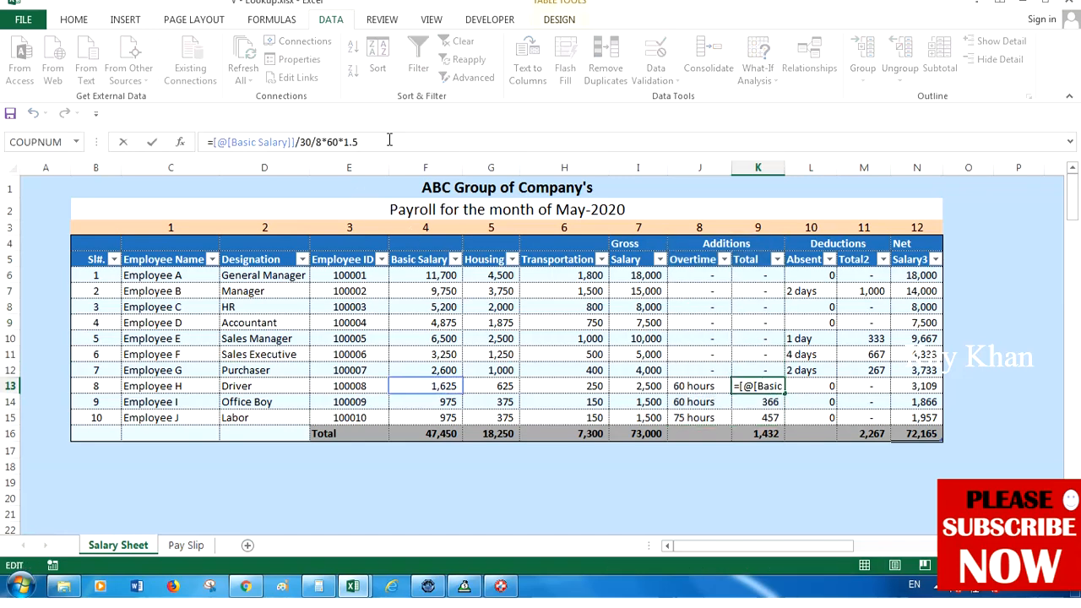
{"action": "key", "text": "Return"}
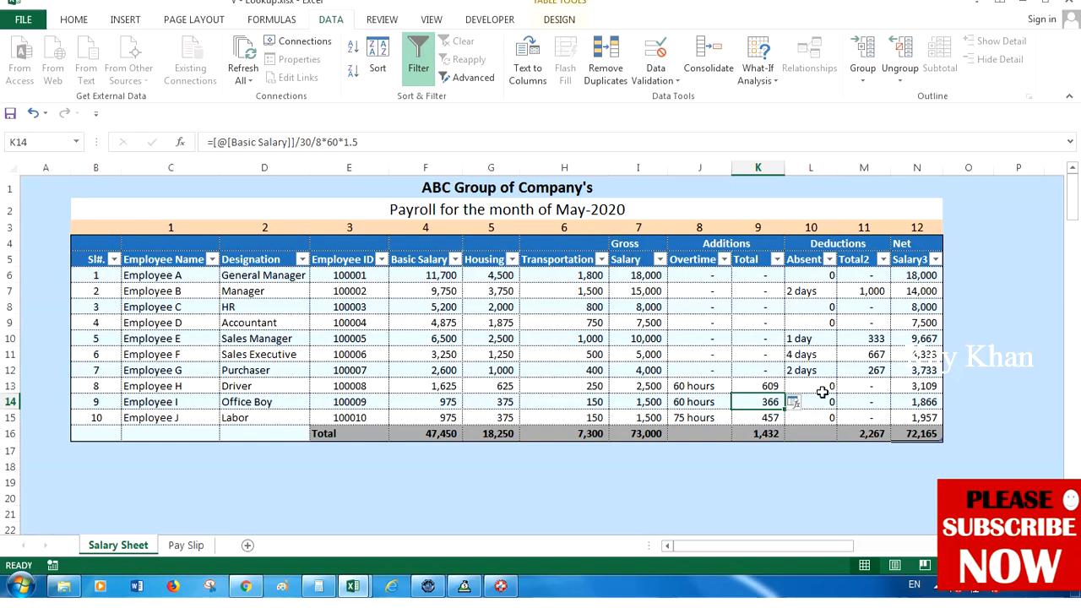
Examine the Deductions columns and inspect the absence deduction formulas for the Manager and Sales Manager rows
{"action": "left_click_drag", "start_coordinate": [812, 245], "coordinate": [839, 416]}
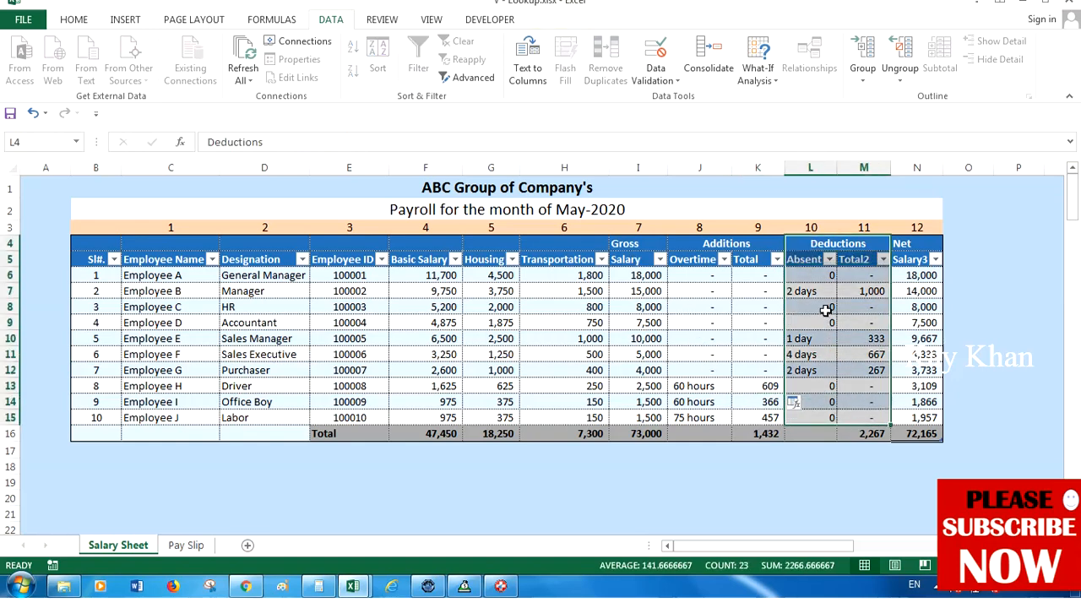
{"action": "left_click", "coordinate": [807, 258]}
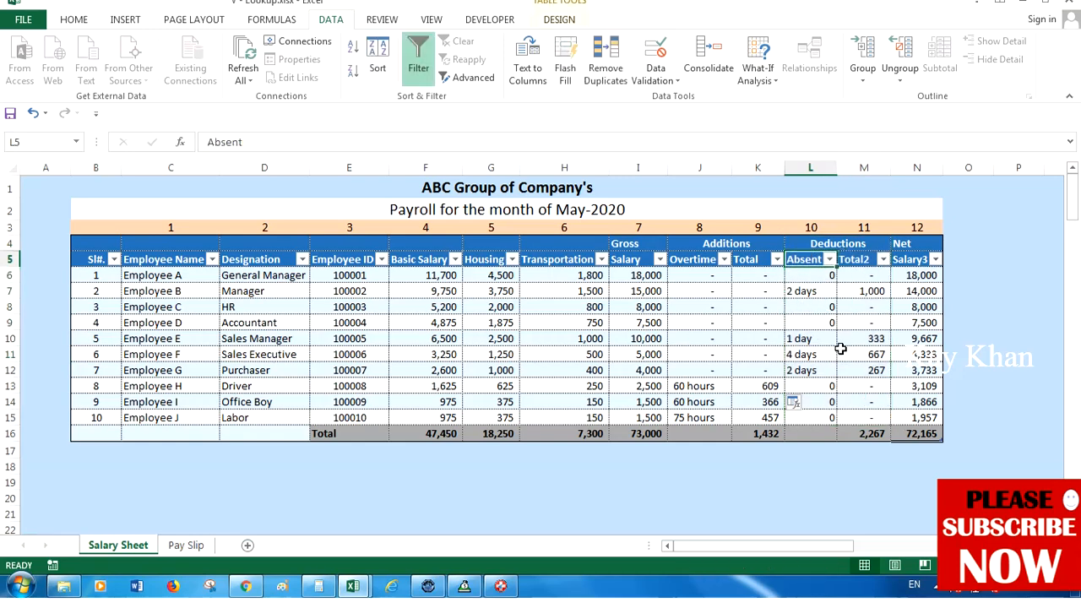
{"action": "left_click", "coordinate": [814, 291]}
{"action": "left_click", "coordinate": [820, 338]}
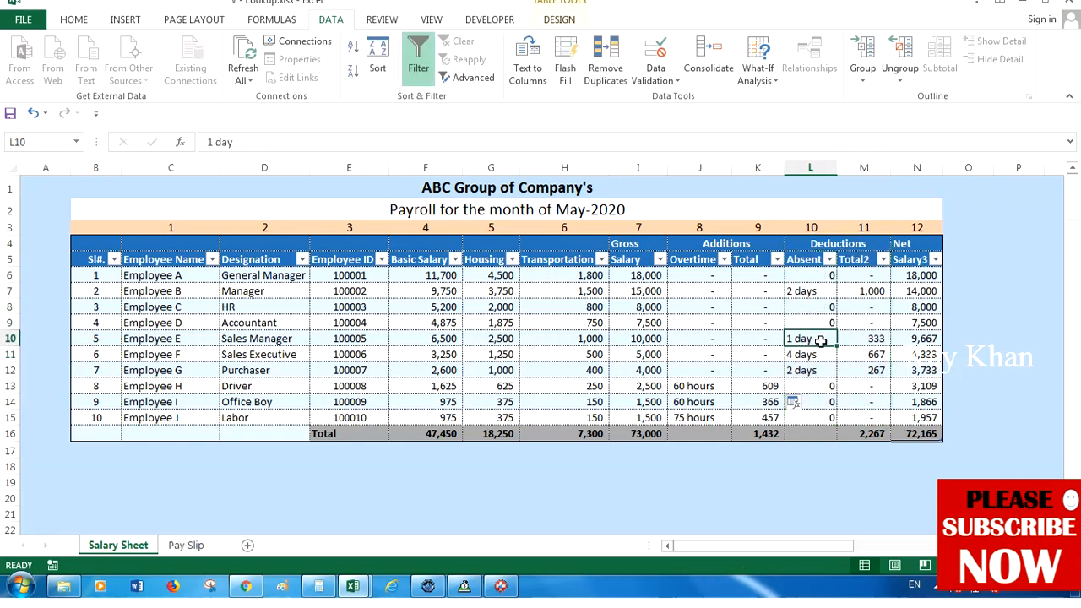
{"action": "left_click", "coordinate": [858, 291]}
{"action": "left_click", "coordinate": [409, 146]}
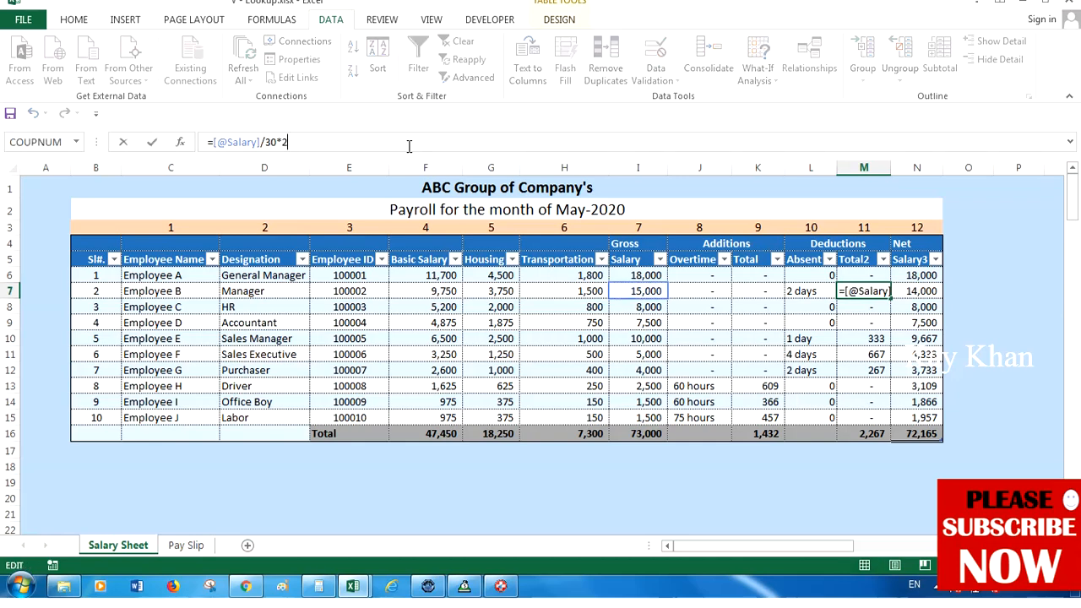
{"action": "key", "text": "Return"}
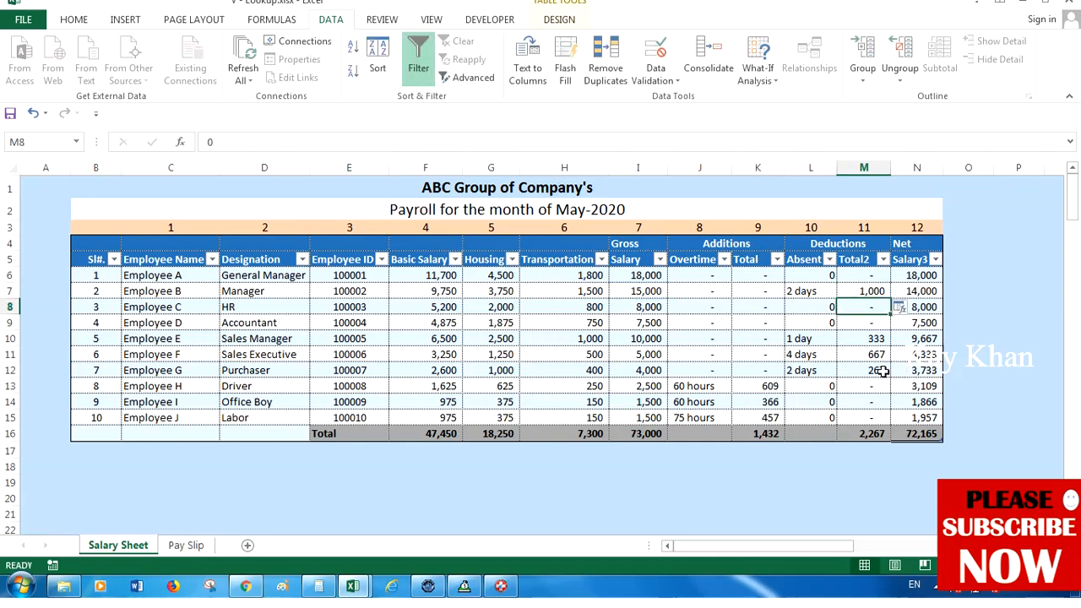
{"action": "left_click", "coordinate": [873, 340]}
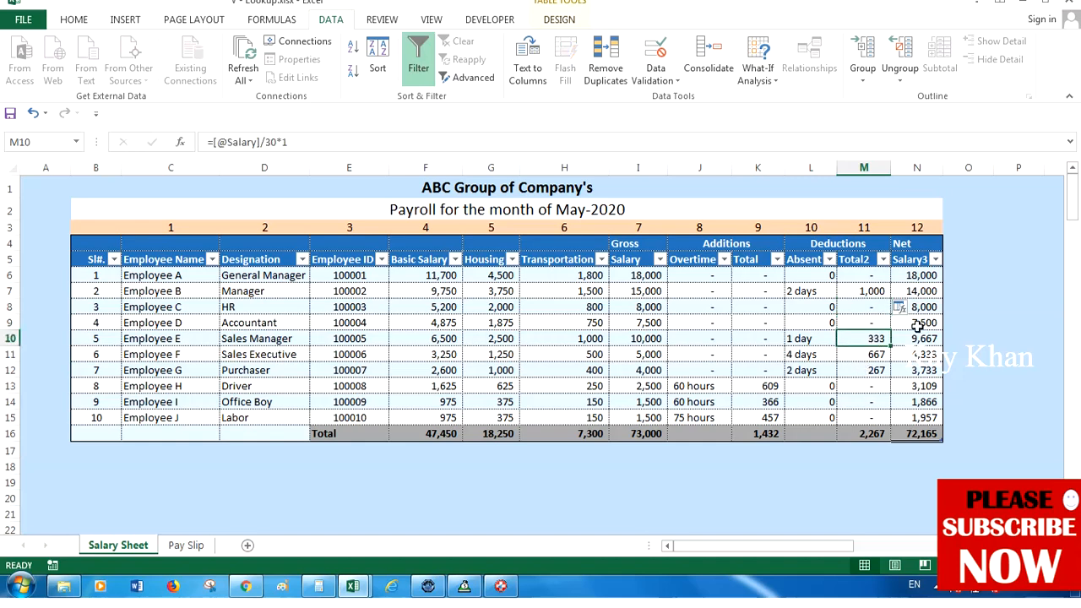
Examine the Net Salary column and inspect its formula in the Manager and Driver rows
{"action": "left_click_drag", "start_coordinate": [908, 247], "coordinate": [932, 406]}
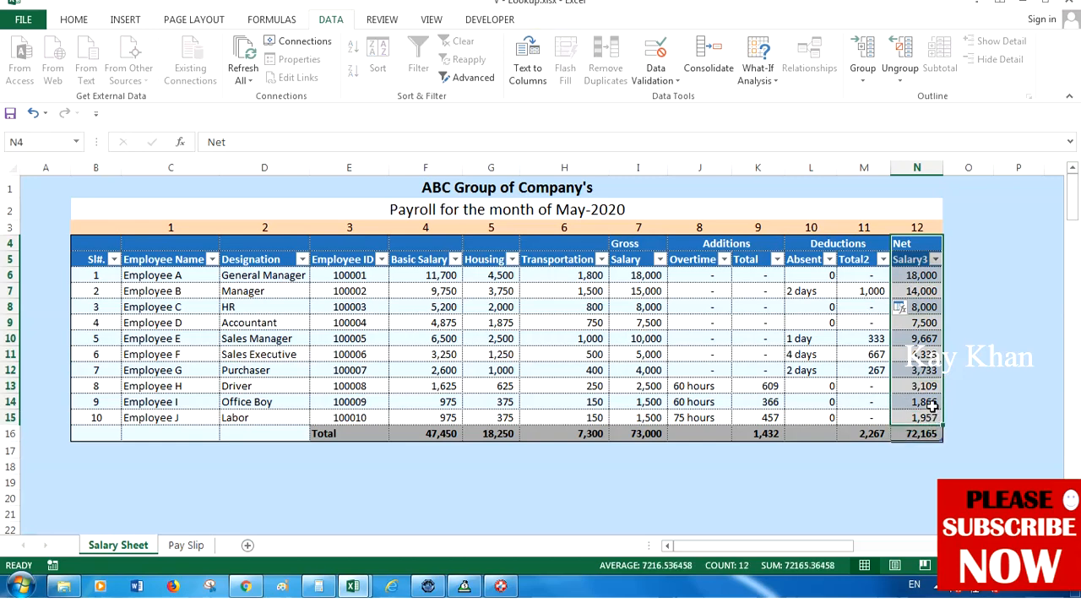
{"action": "left_click", "coordinate": [918, 274]}
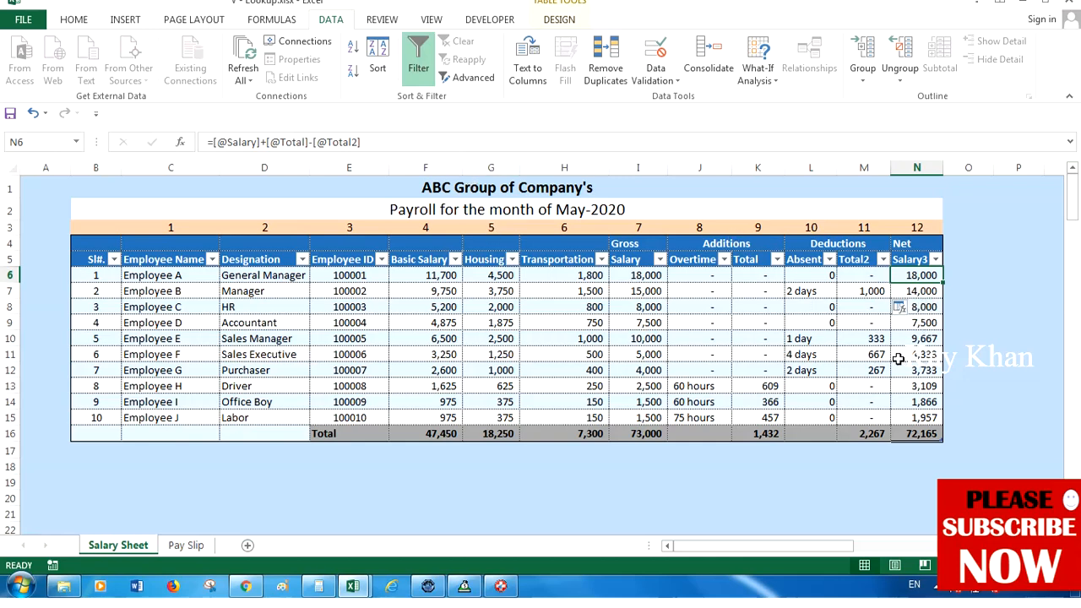
{"action": "left_click", "coordinate": [919, 291]}
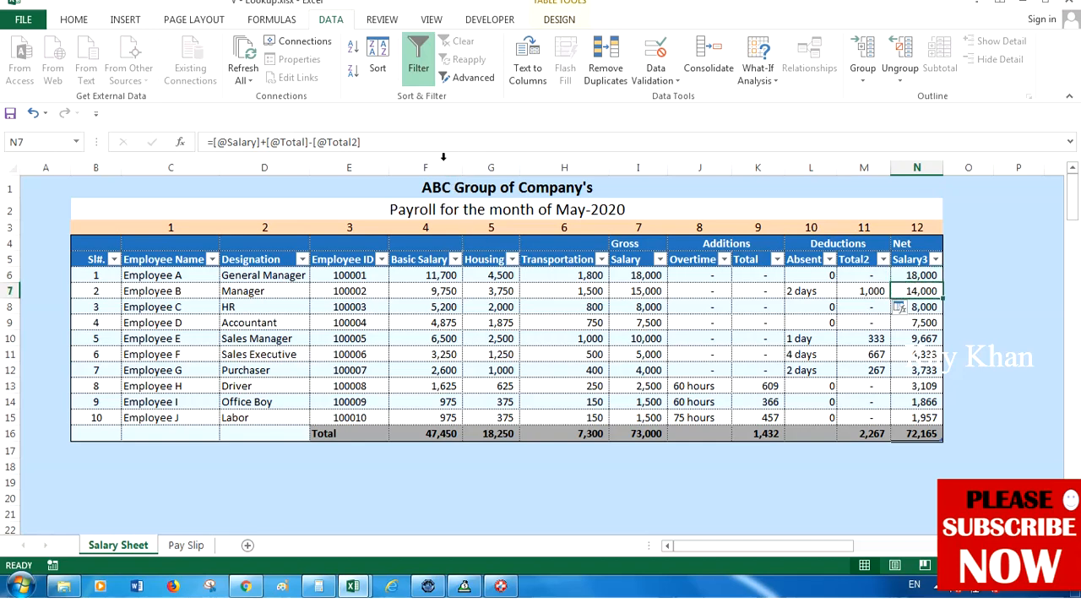
{"action": "key", "text": "F2"}
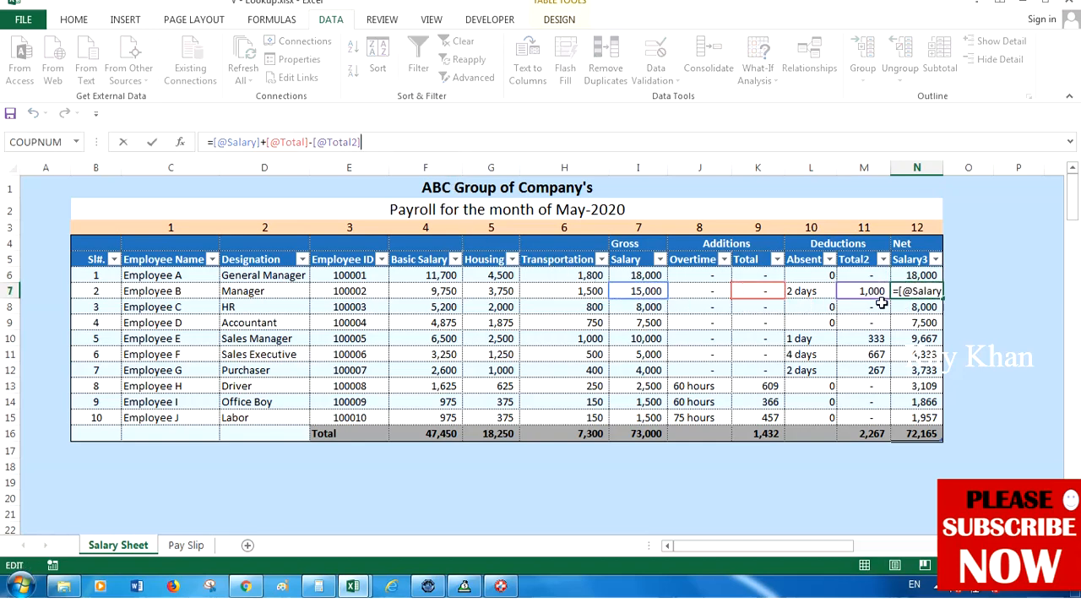
{"action": "key", "text": "Return"}
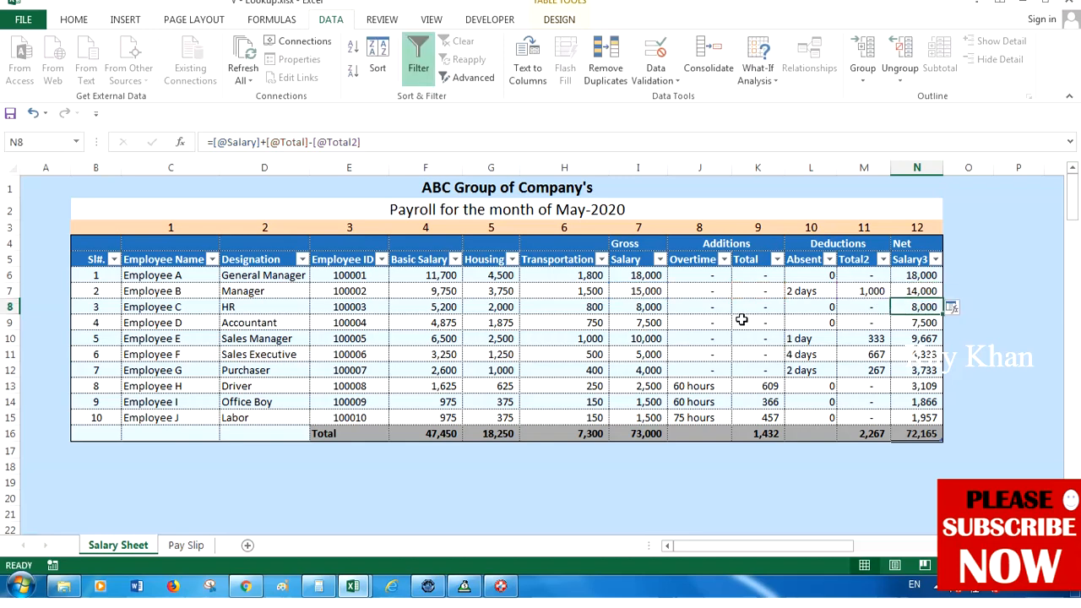
{"action": "left_click", "coordinate": [921, 386]}
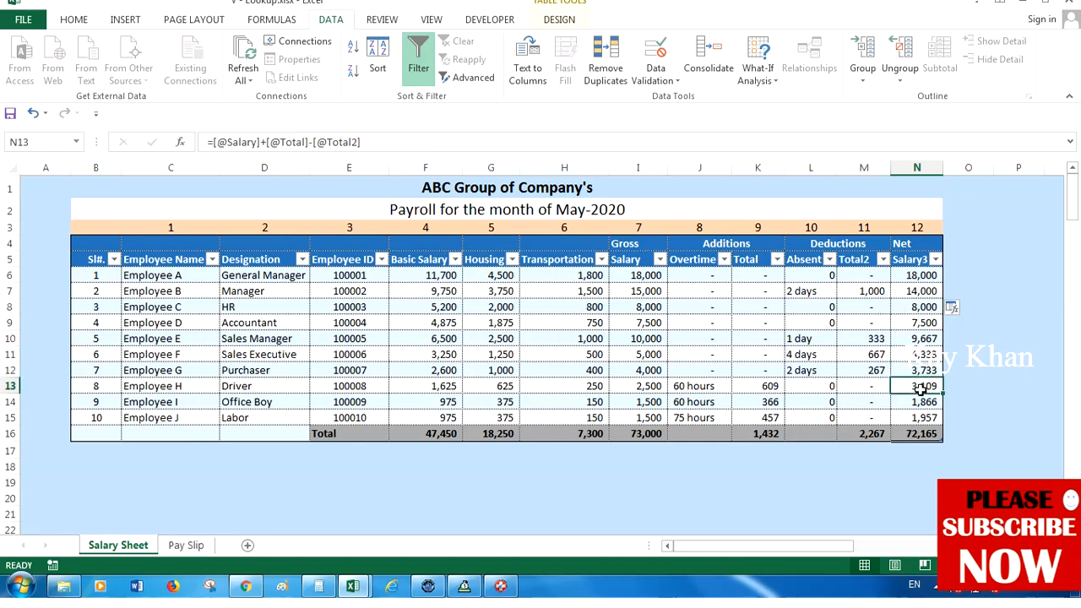
{"action": "left_click", "coordinate": [371, 142]}
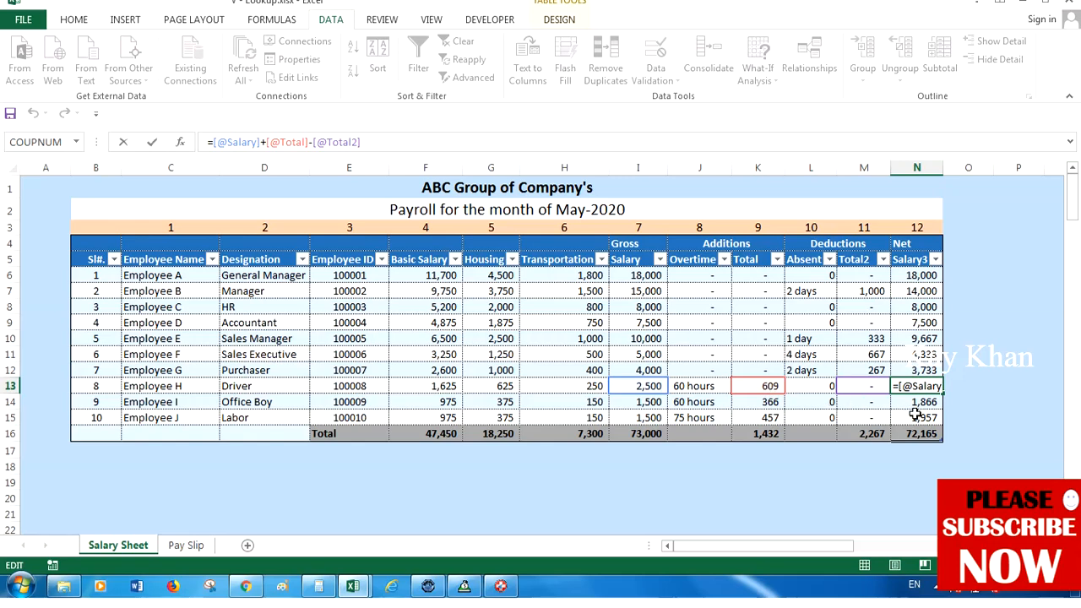
{"action": "key", "text": "ctrl+Return"}
{"action": "key", "text": "Return"}
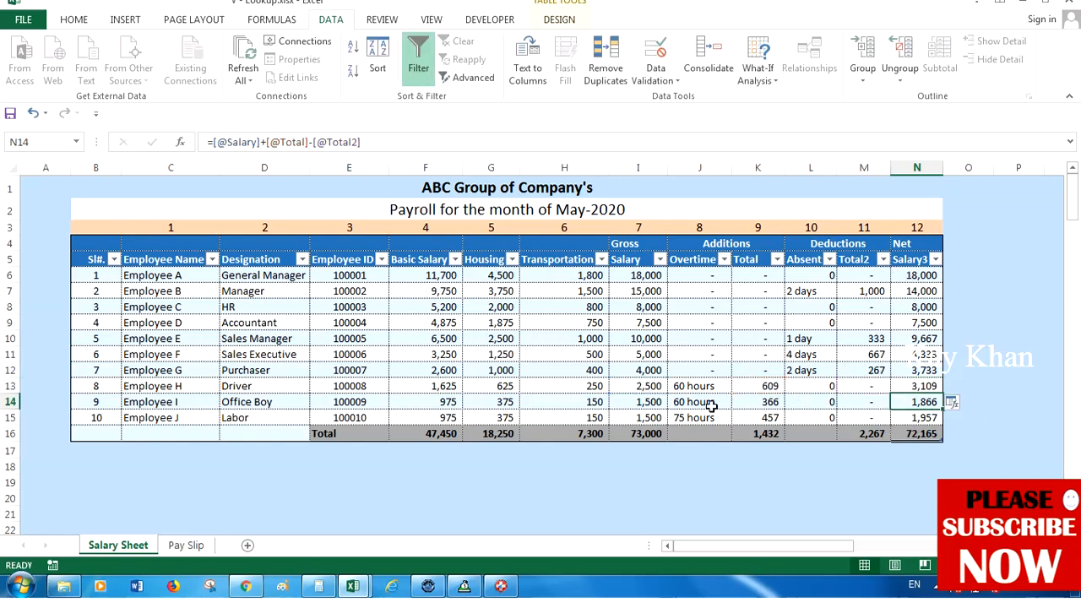
On the Pay Slip sheet, clear the contents of the Employee No field in C13
{"action": "left_click", "coordinate": [189, 545]}
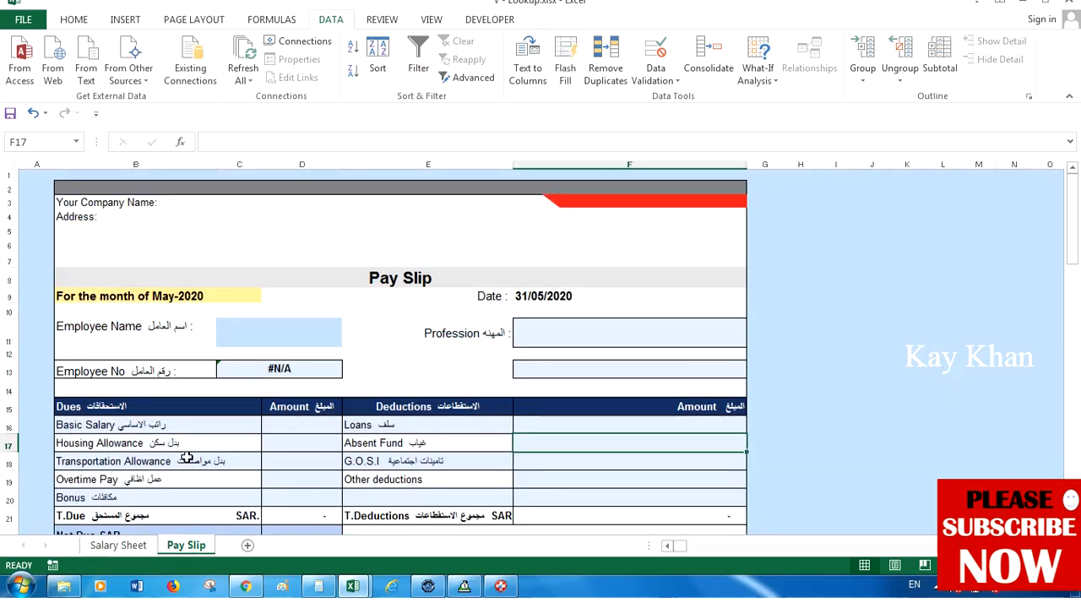
{"action": "scroll", "coordinate": [187, 457], "scroll_direction": "down", "scroll_amount": 1}
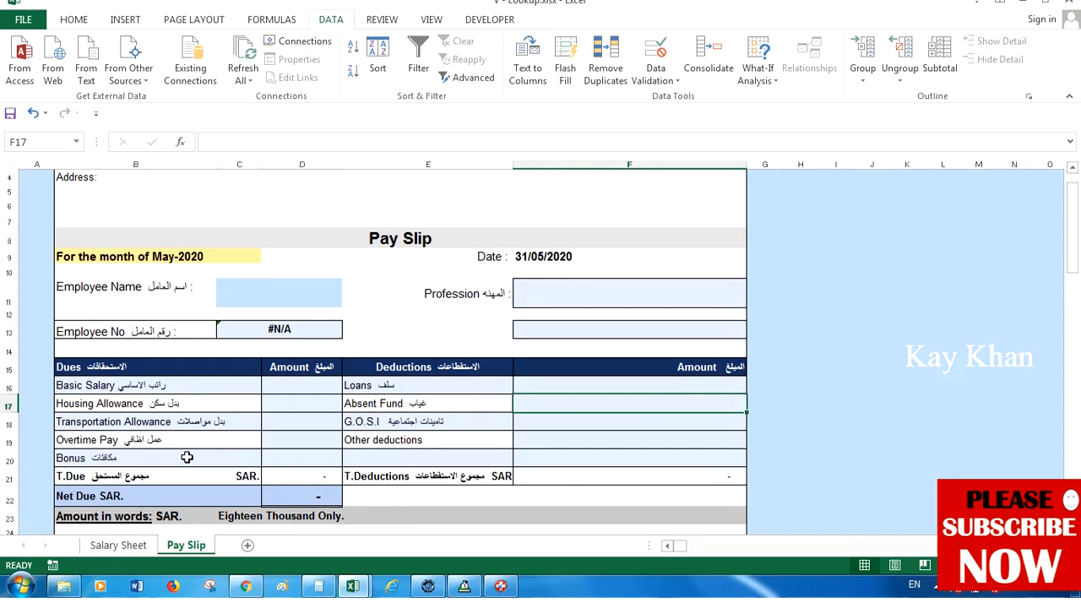
{"action": "left_click", "coordinate": [112, 286]}
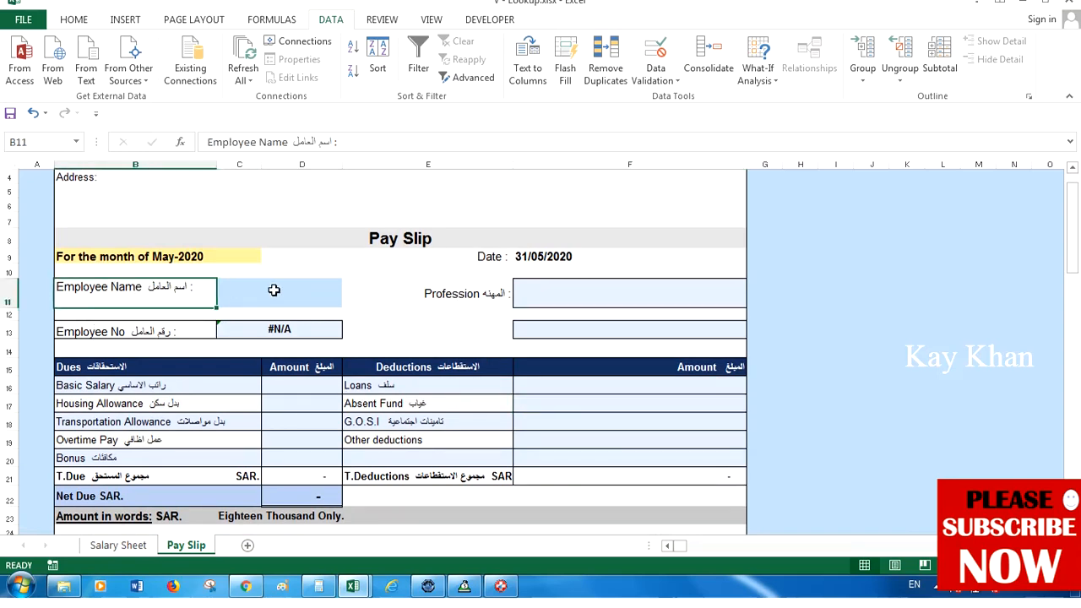
{"action": "left_click", "coordinate": [589, 292]}
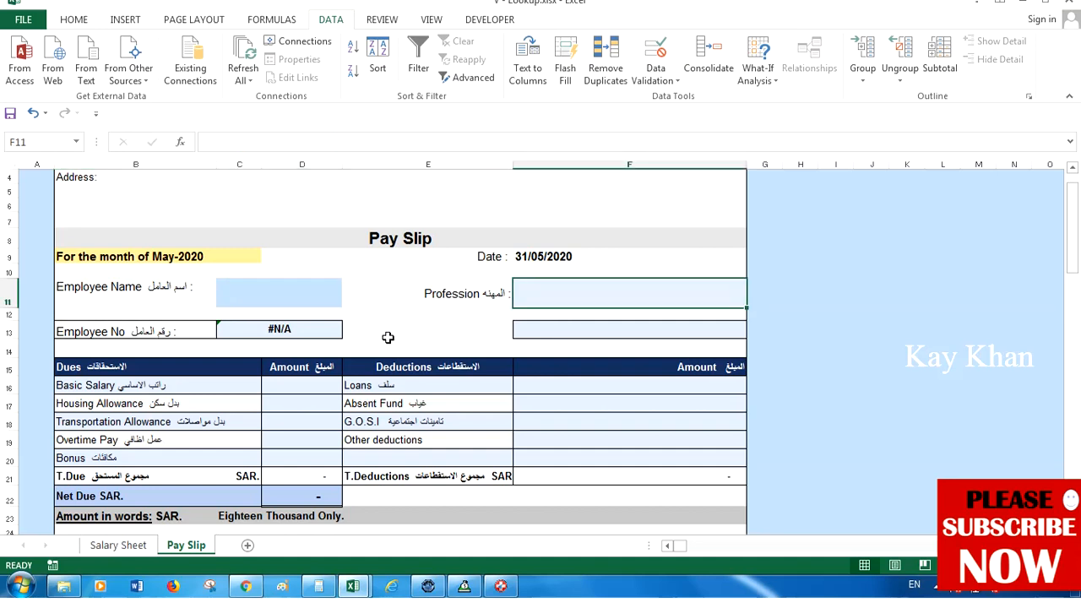
{"action": "left_click", "coordinate": [304, 329]}
{"action": "key", "text": "Delete"}
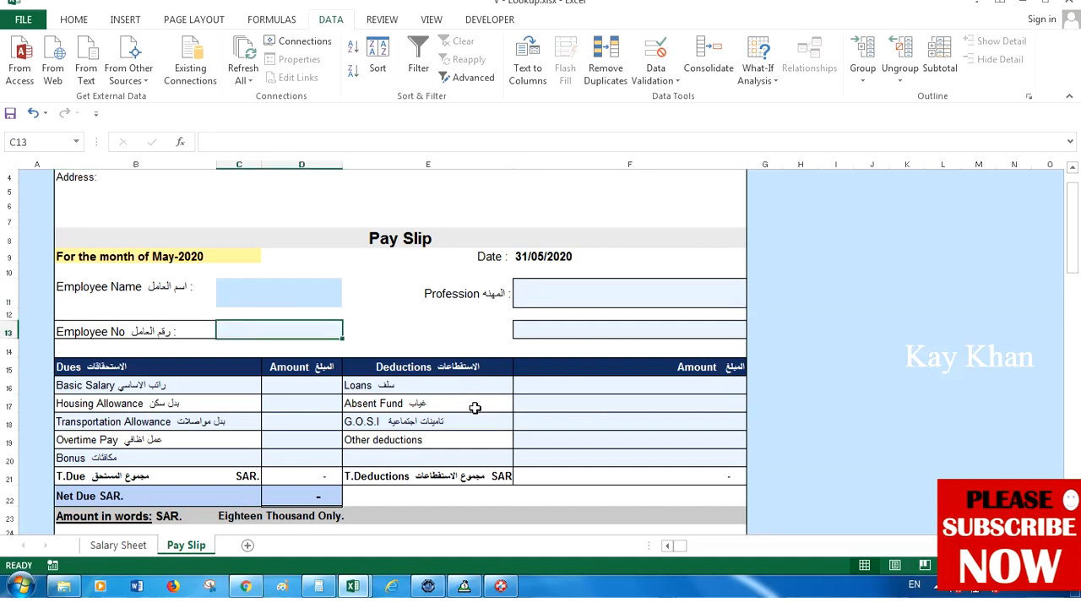
Enter Employee A as the Employee Name in C11 of the pay slip
{"action": "left_click", "coordinate": [311, 391]}
{"action": "left_click", "coordinate": [587, 385]}
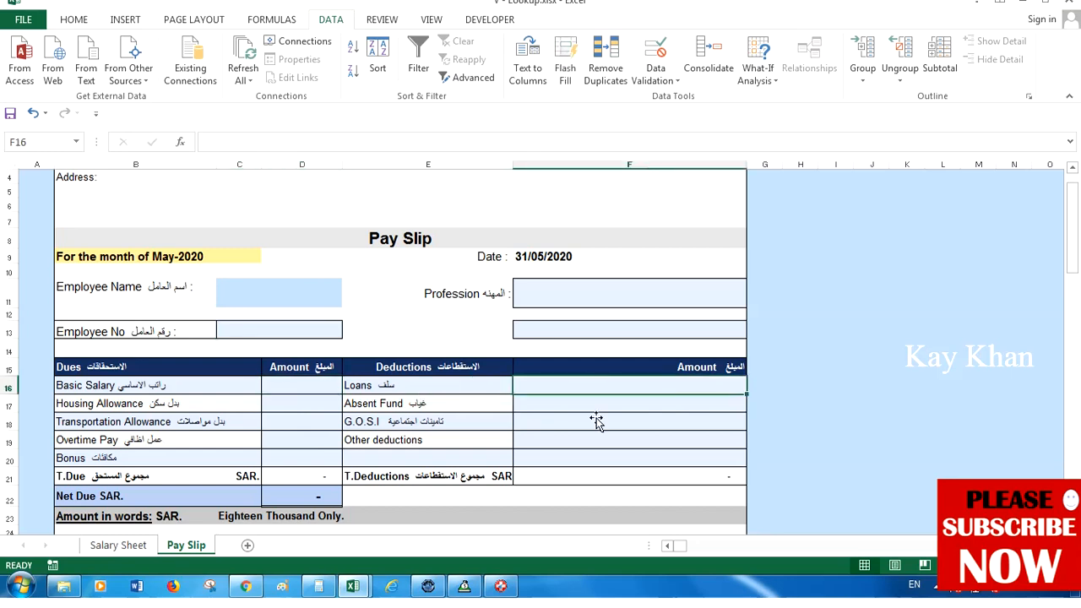
{"action": "left_click", "coordinate": [312, 424]}
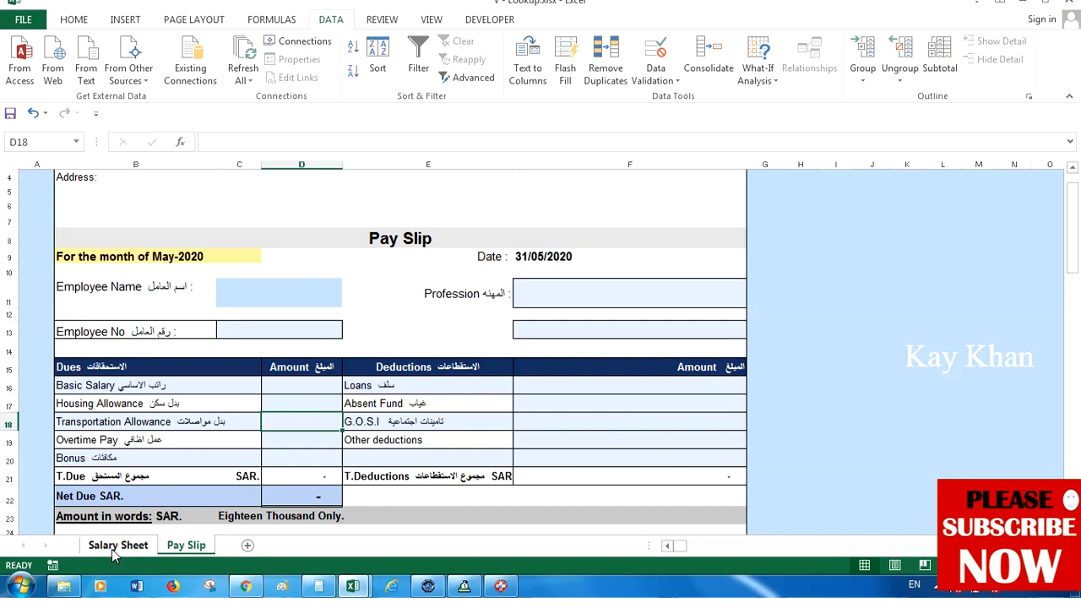
{"action": "left_click", "coordinate": [258, 296]}
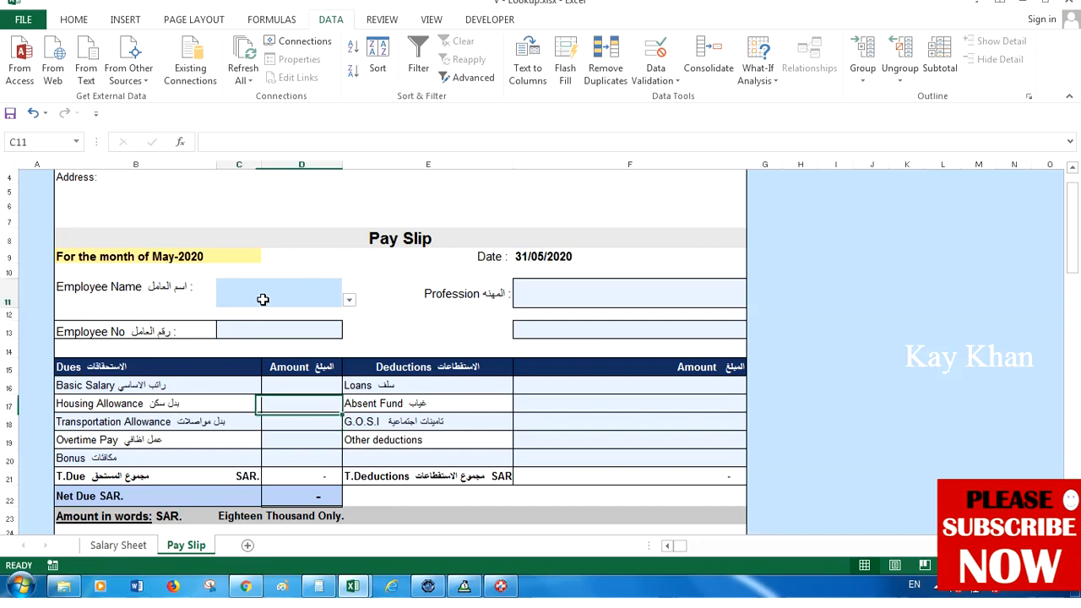
{"action": "type", "text": "Employee A"}
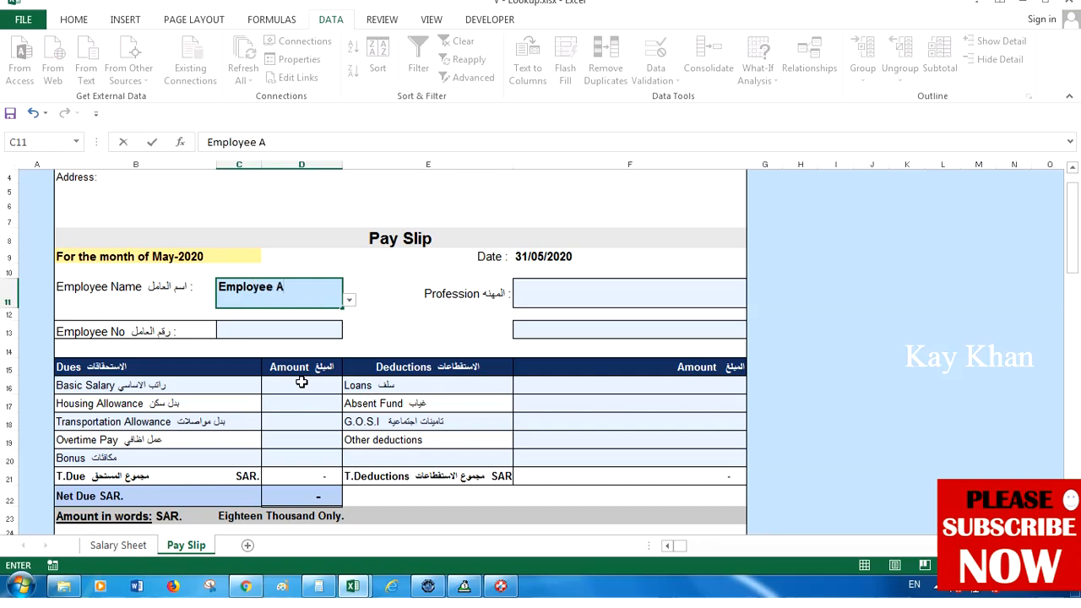
{"action": "key", "text": "Return"}
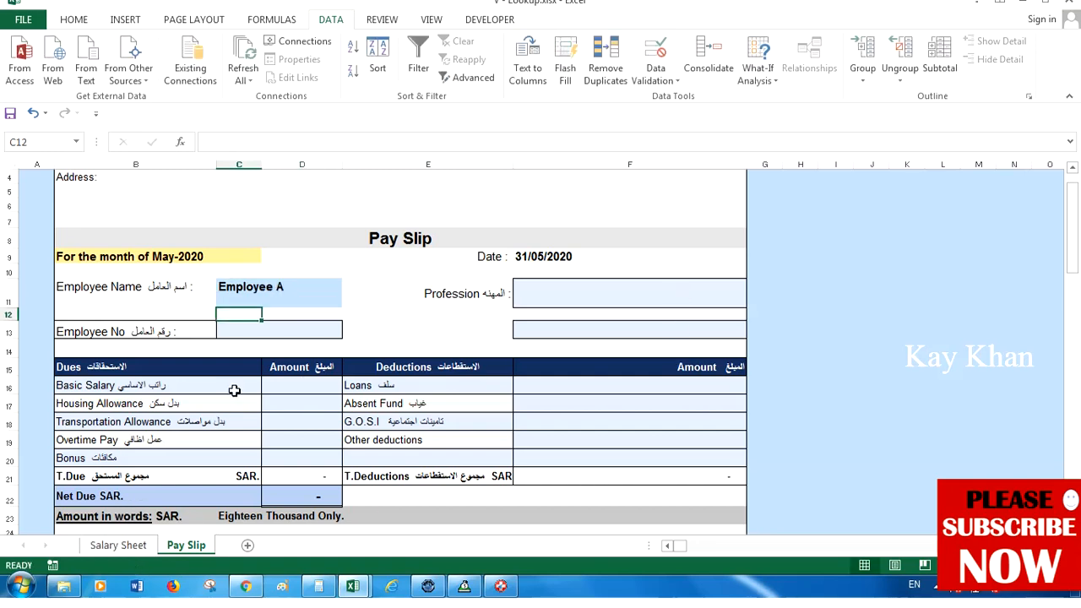
{"action": "left_click", "coordinate": [281, 385]}
{"action": "left_click", "coordinate": [279, 337]}
{"action": "left_click", "coordinate": [515, 296]}
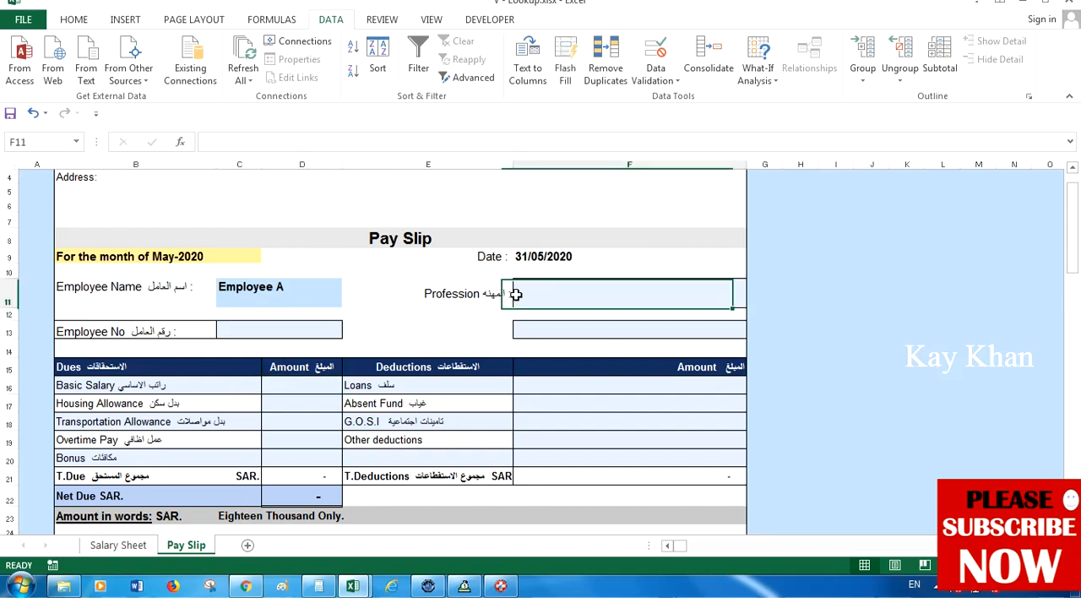
{"action": "left_click", "coordinate": [286, 429]}
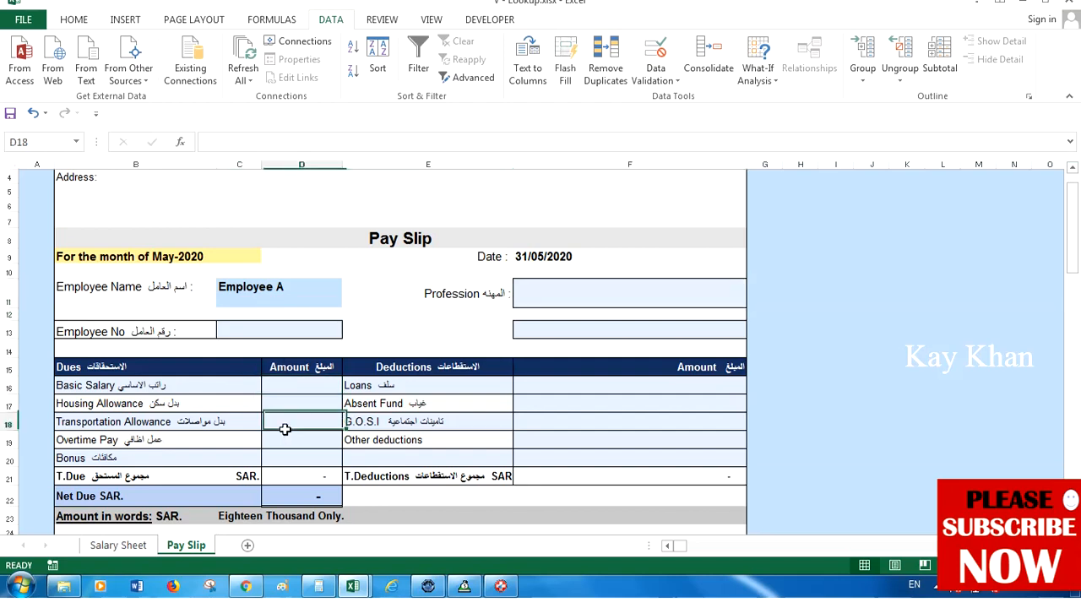
Select the employee data in C6:N15 on the Salary Sheet and check it against the Pay Slip sheet's empty fields
{"action": "left_click", "coordinate": [118, 546]}
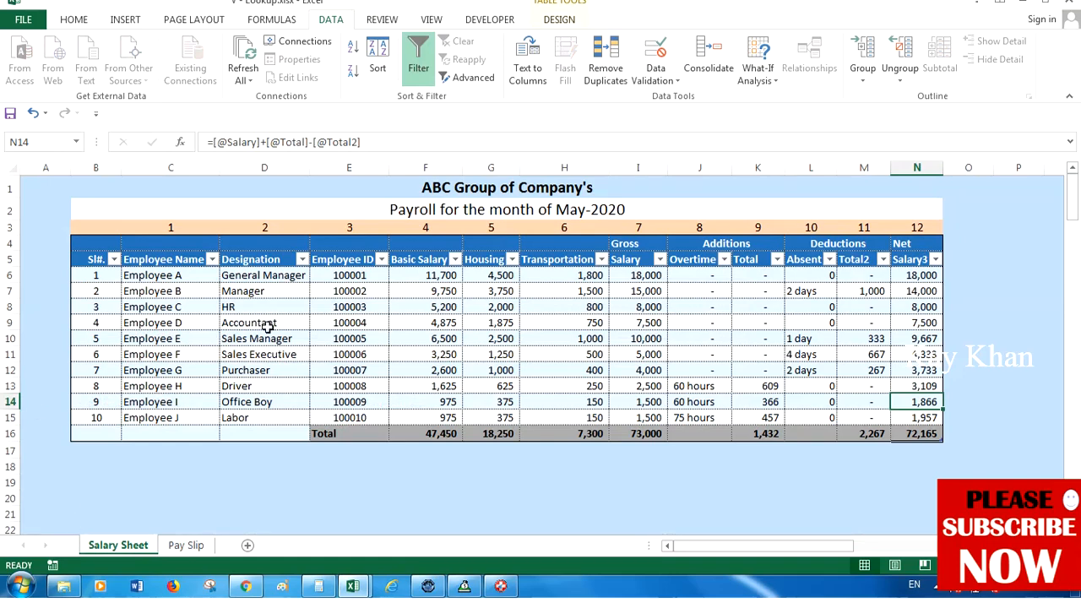
{"action": "left_click", "coordinate": [268, 319]}
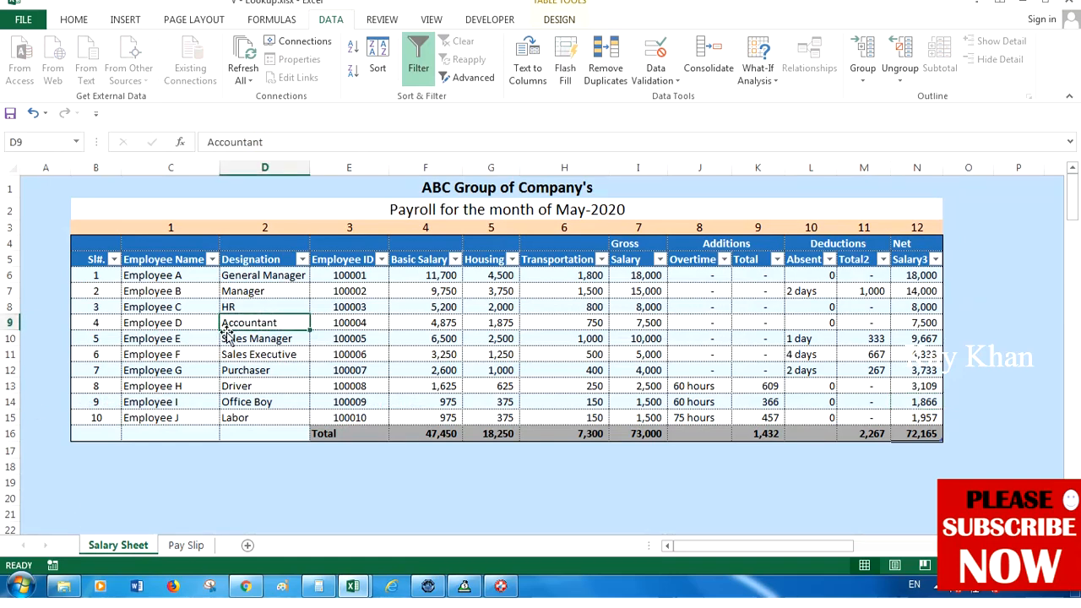
{"action": "left_click", "coordinate": [169, 260]}
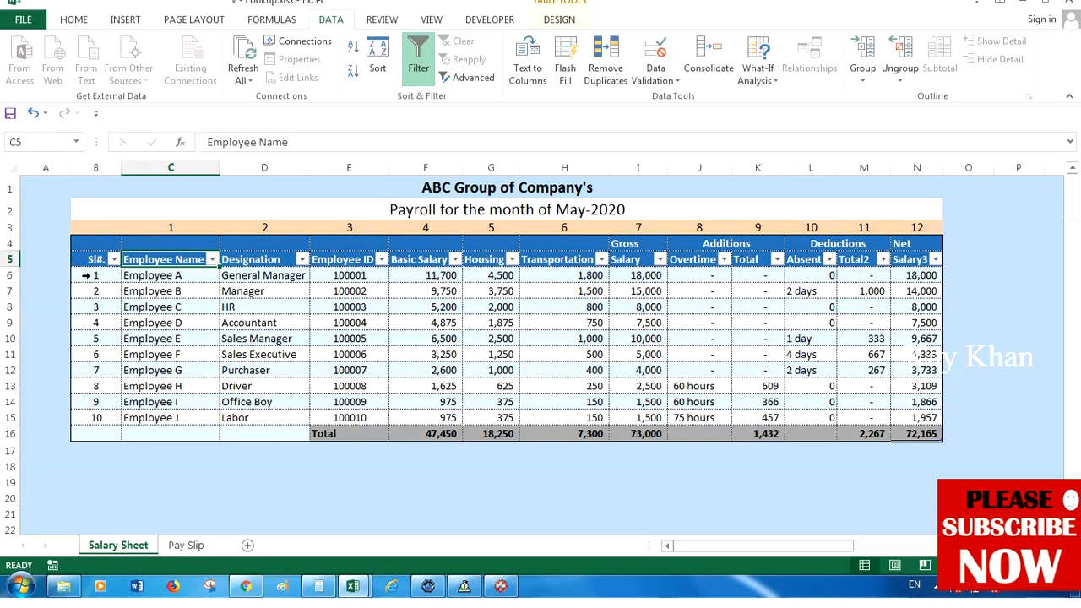
{"action": "left_click_drag", "start_coordinate": [154, 276], "coordinate": [909, 414]}
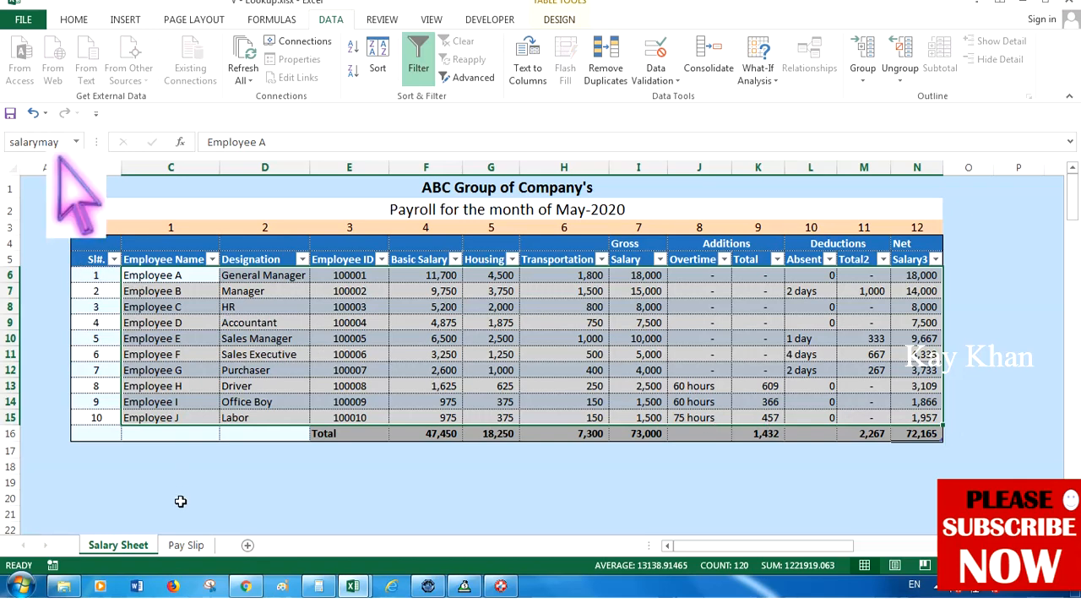
{"action": "left_click", "coordinate": [184, 544]}
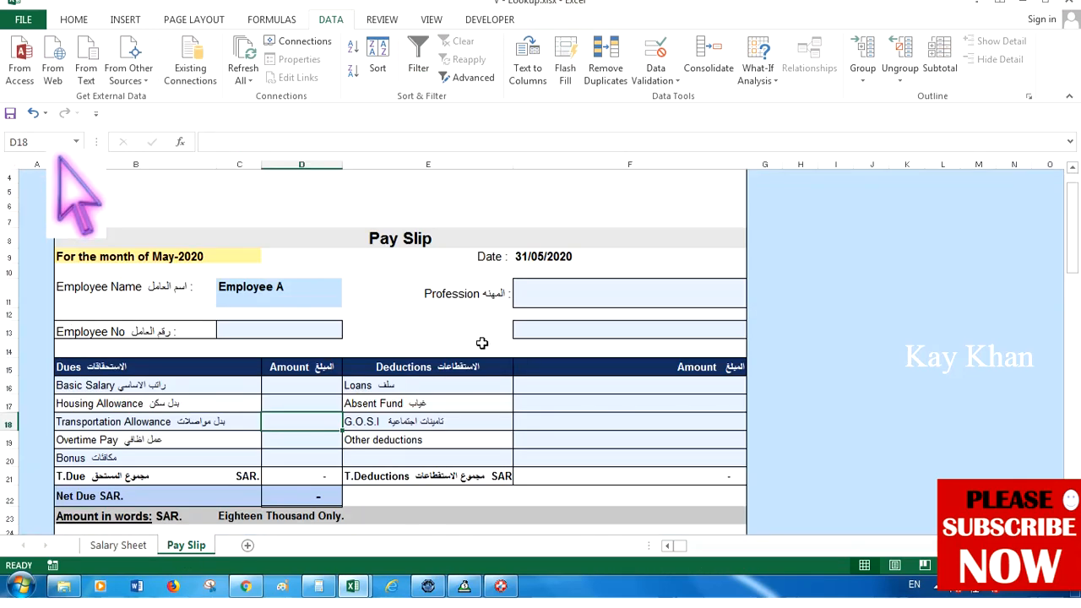
{"action": "left_click", "coordinate": [520, 351]}
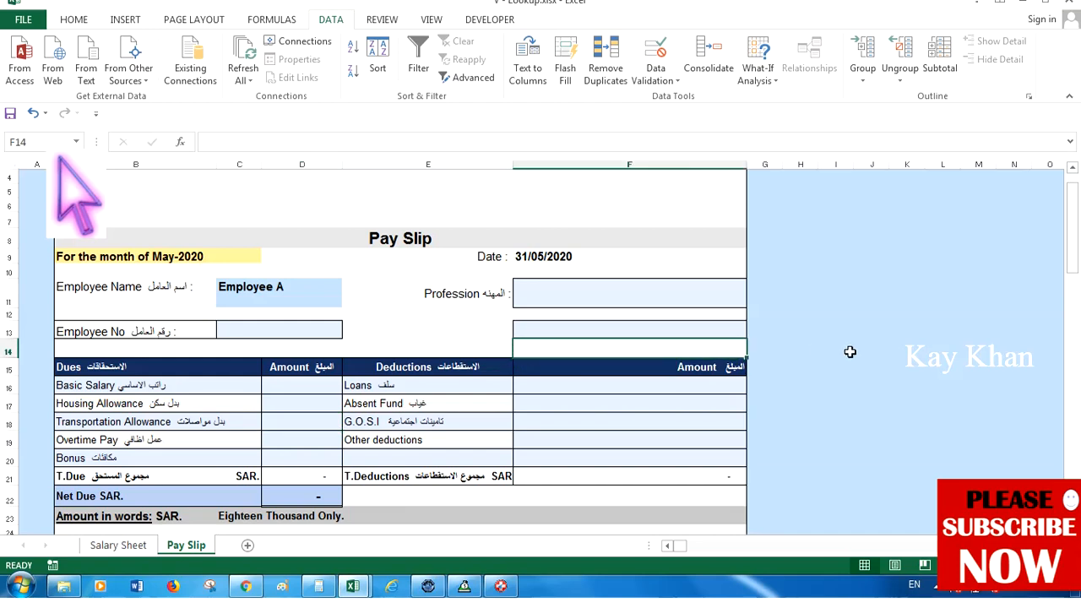
On the Salary Sheet, name the employee data range C6:N15 salarymay
{"action": "left_click", "coordinate": [117, 546]}
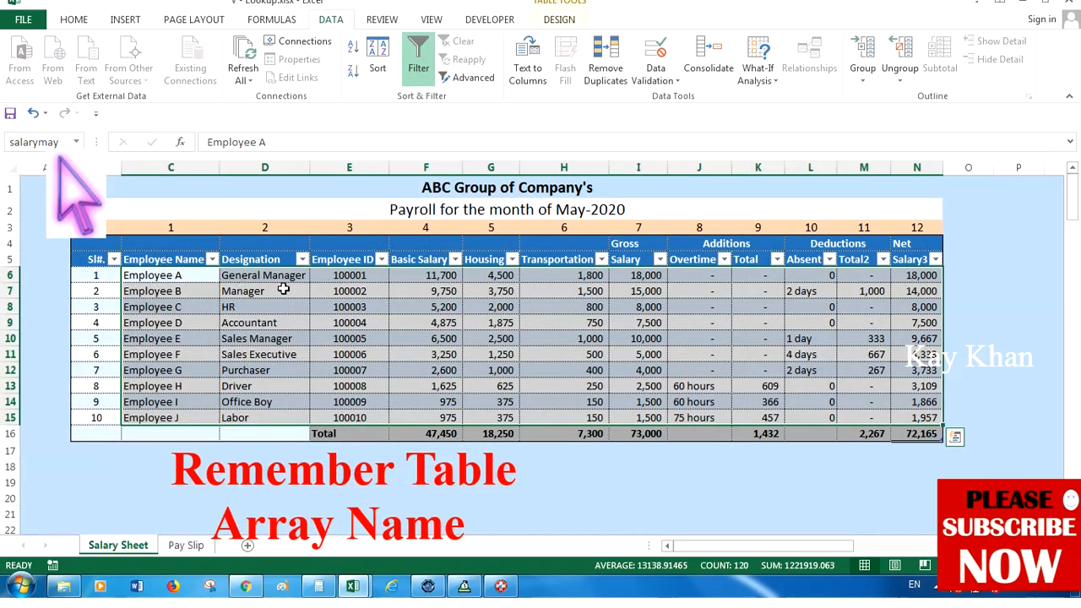
{"action": "left_click_drag", "start_coordinate": [169, 279], "coordinate": [908, 415]}
{"action": "left_click", "coordinate": [56, 144]}
{"action": "key", "text": "BackSpace"}
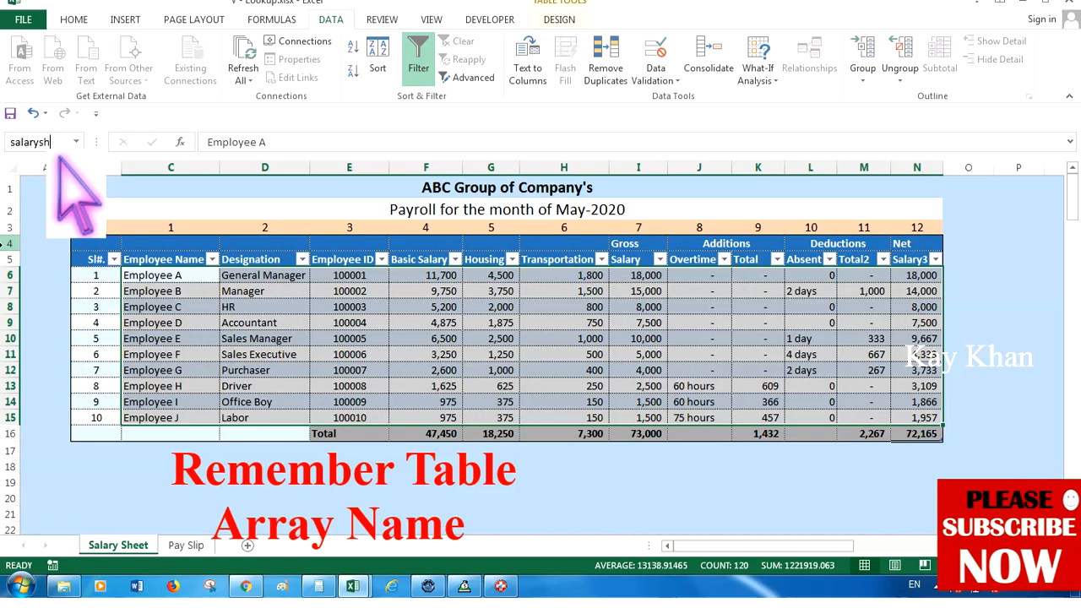
{"action": "key", "text": "BackSpace"}
{"action": "key", "text": "BackSpace"}
{"action": "type", "text": "may"}
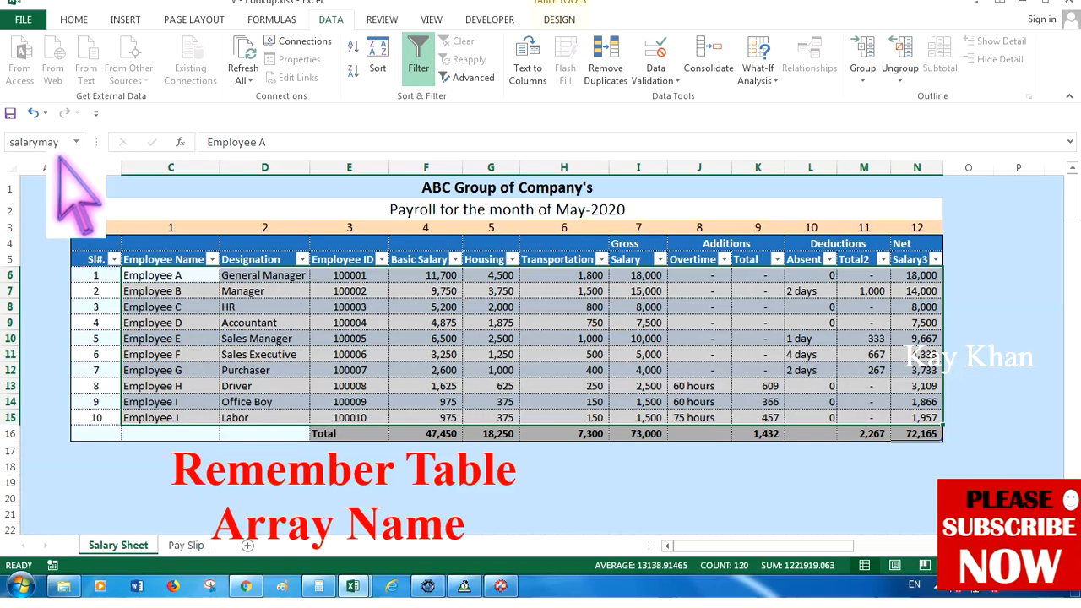
Reselect C6:N15 on the Salary Sheet to check the name assigned to the range
{"action": "left_click", "coordinate": [205, 326]}
{"action": "left_click_drag", "start_coordinate": [163, 272], "coordinate": [904, 413]}
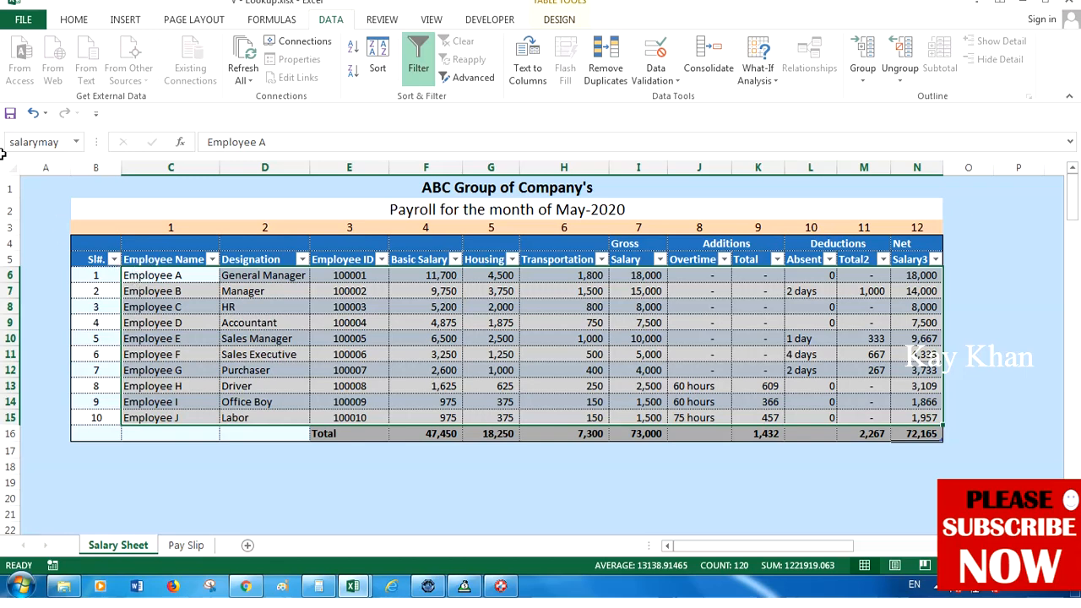
{"action": "left_click", "coordinate": [63, 143]}
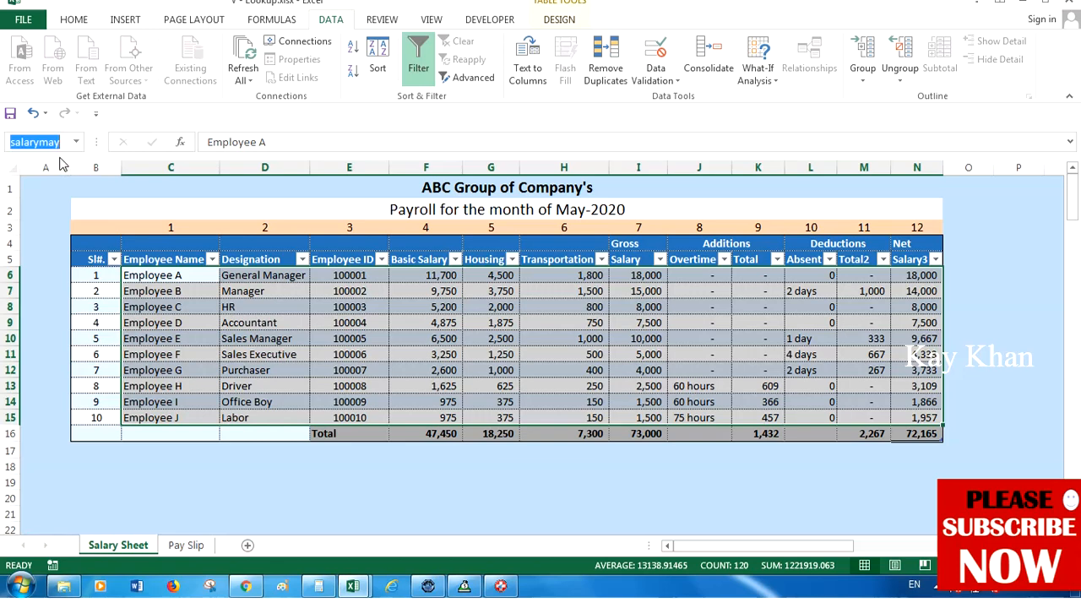
{"action": "key", "text": "Return"}
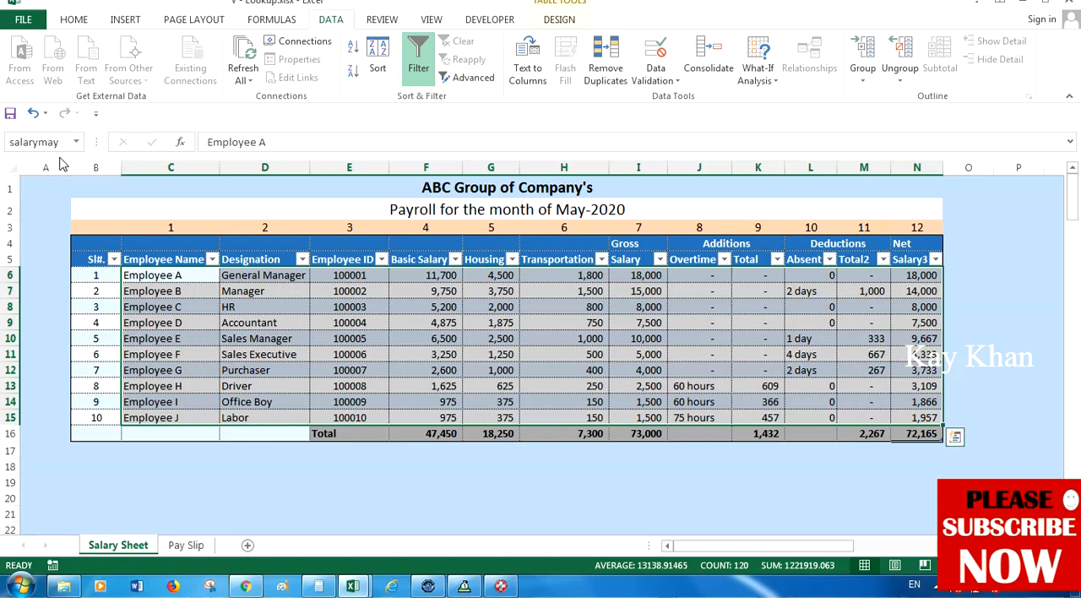
{"action": "left_click", "coordinate": [204, 337]}
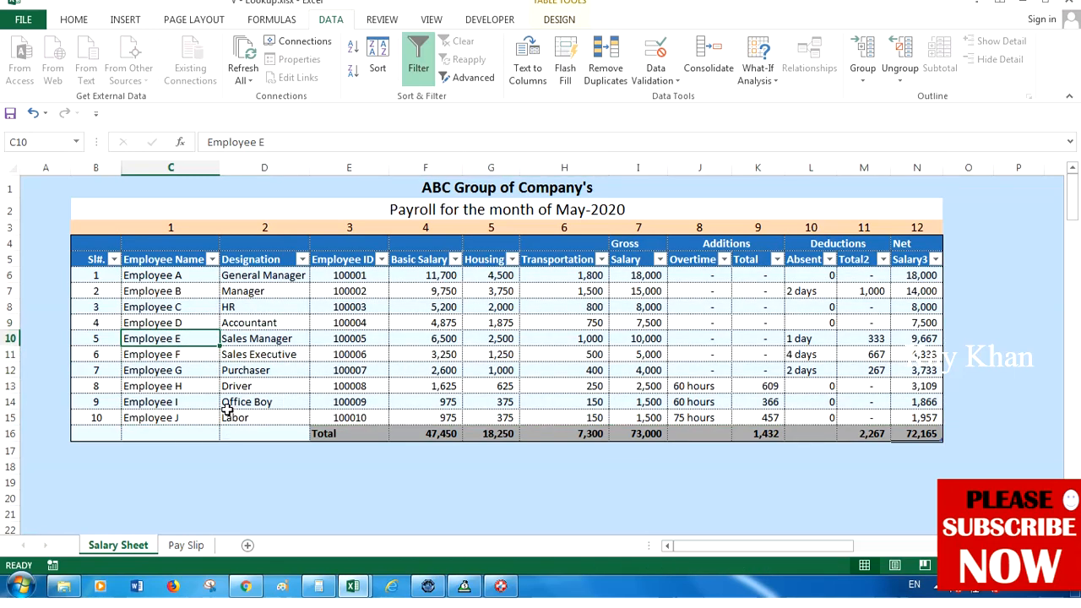
In the Pay Slip's Profession field F11, start a VLOOKUP formula with C11 as lookup value and salarymay as table array
{"action": "left_click", "coordinate": [185, 546]}
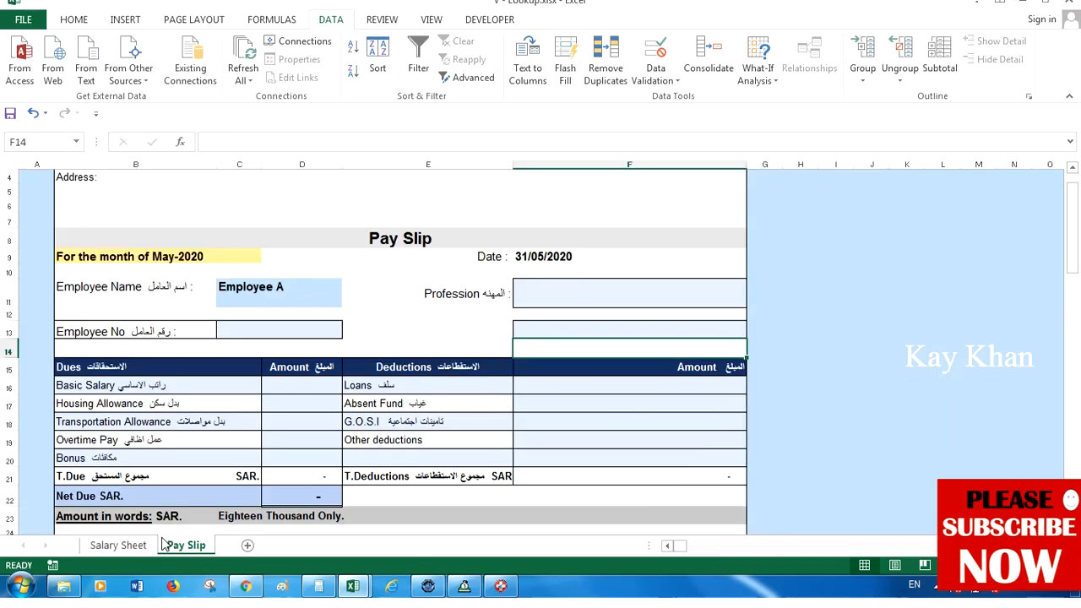
{"action": "left_click", "coordinate": [566, 302]}
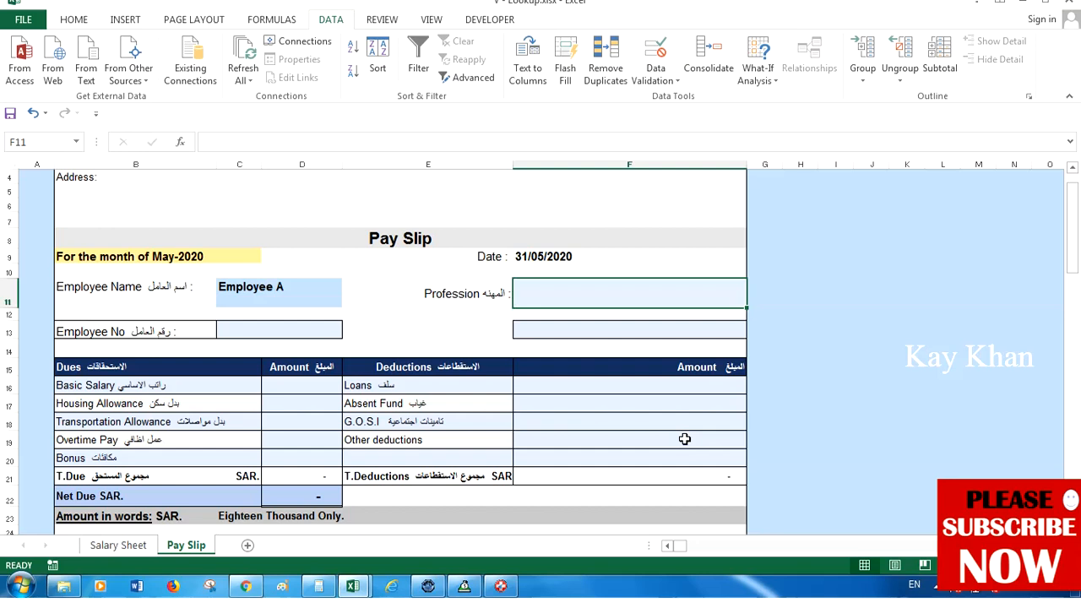
{"action": "type", "text": "=v"}
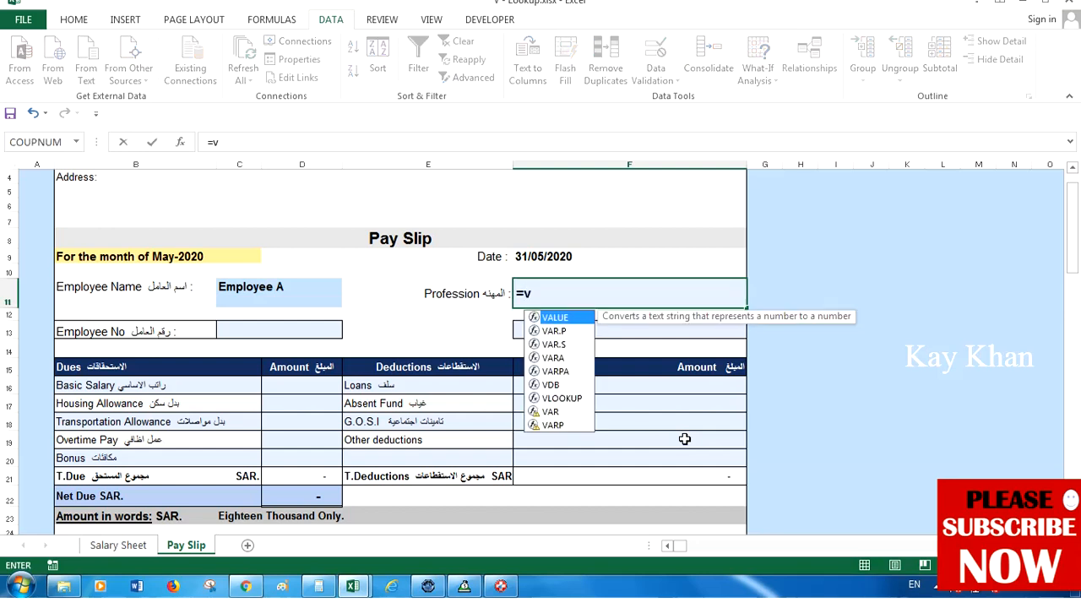
{"action": "type", "text": "l"}
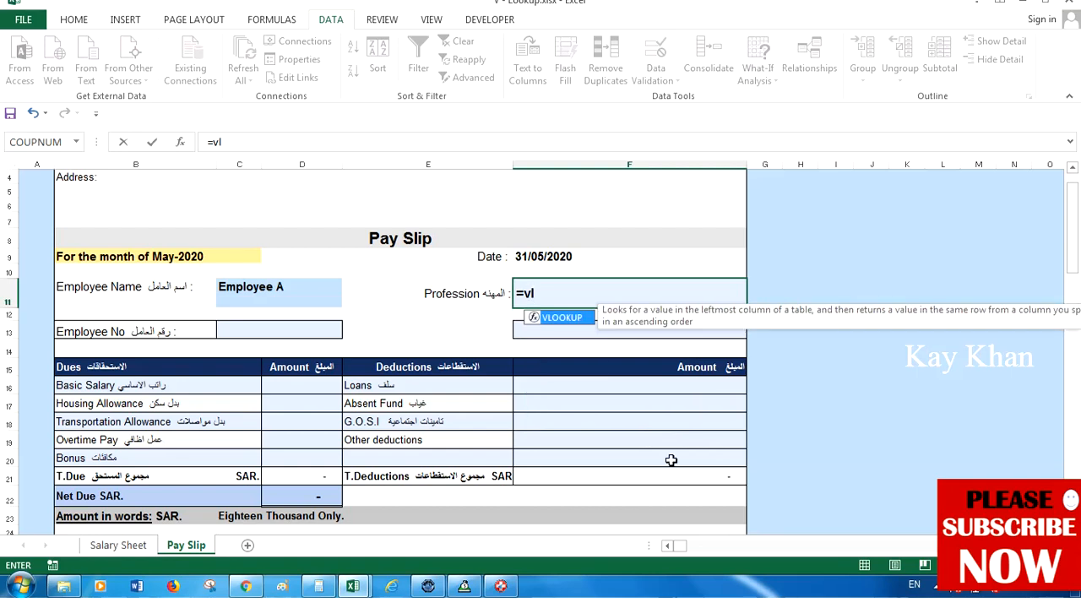
{"action": "key", "text": "Tab"}
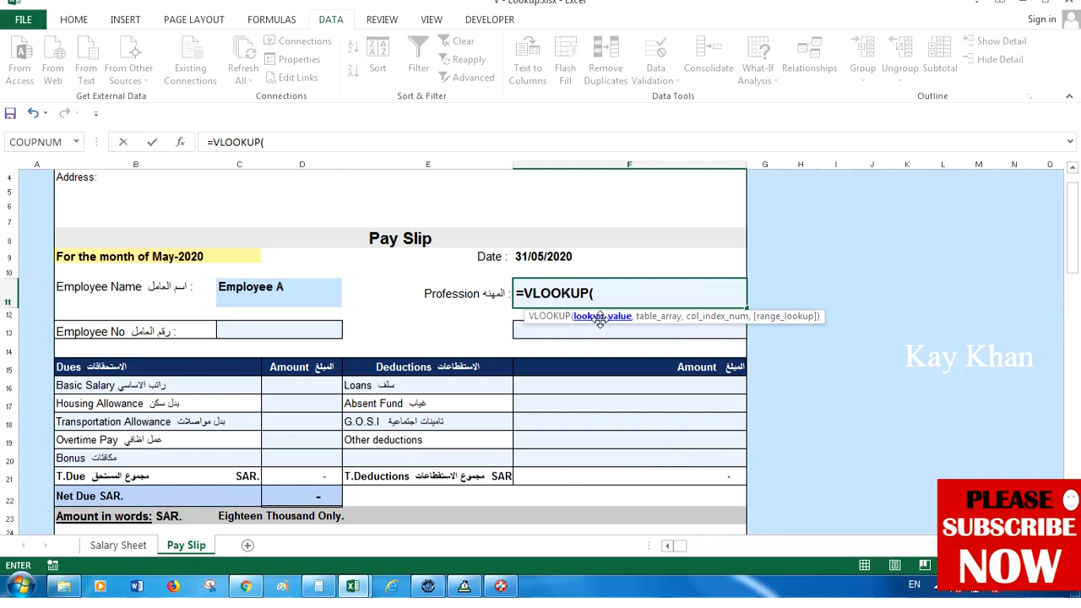
{"action": "left_click", "coordinate": [292, 291]}
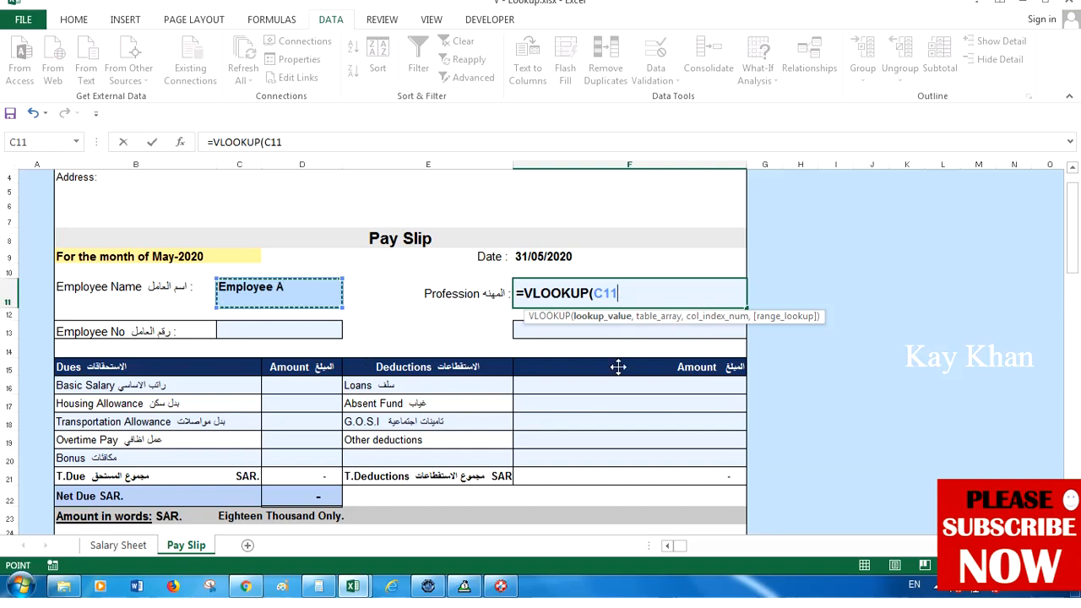
{"action": "type", "text": ","}
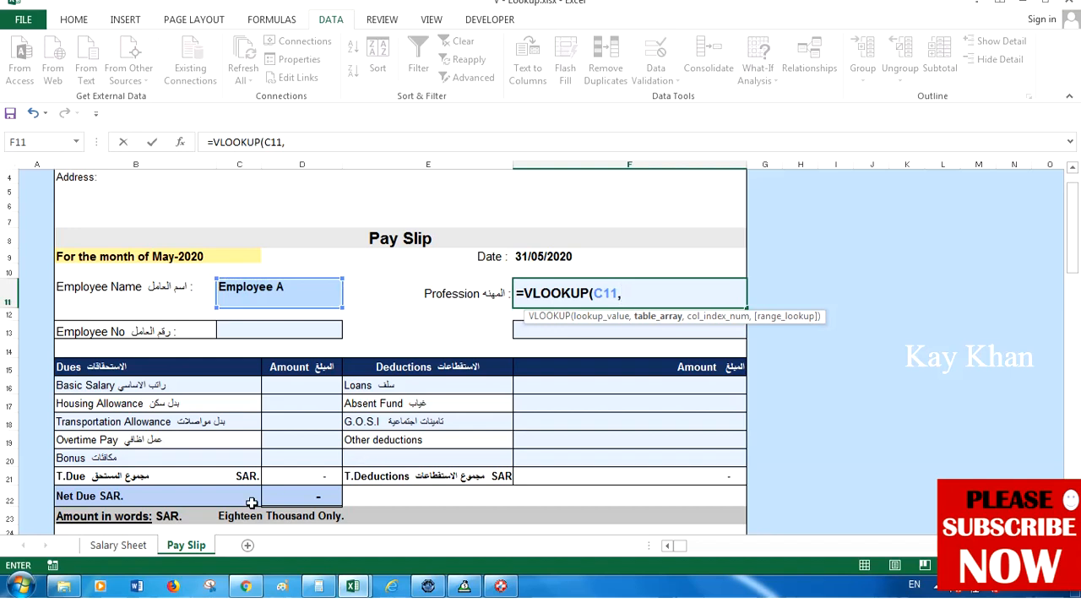
{"action": "type", "text": "sal"}
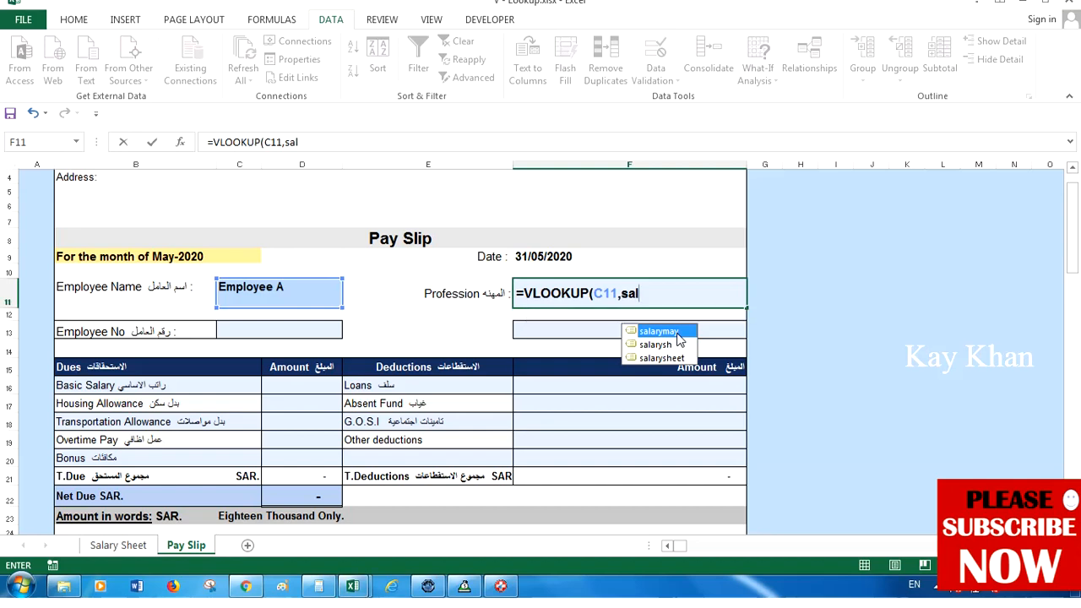
{"action": "key", "text": "Tab"}
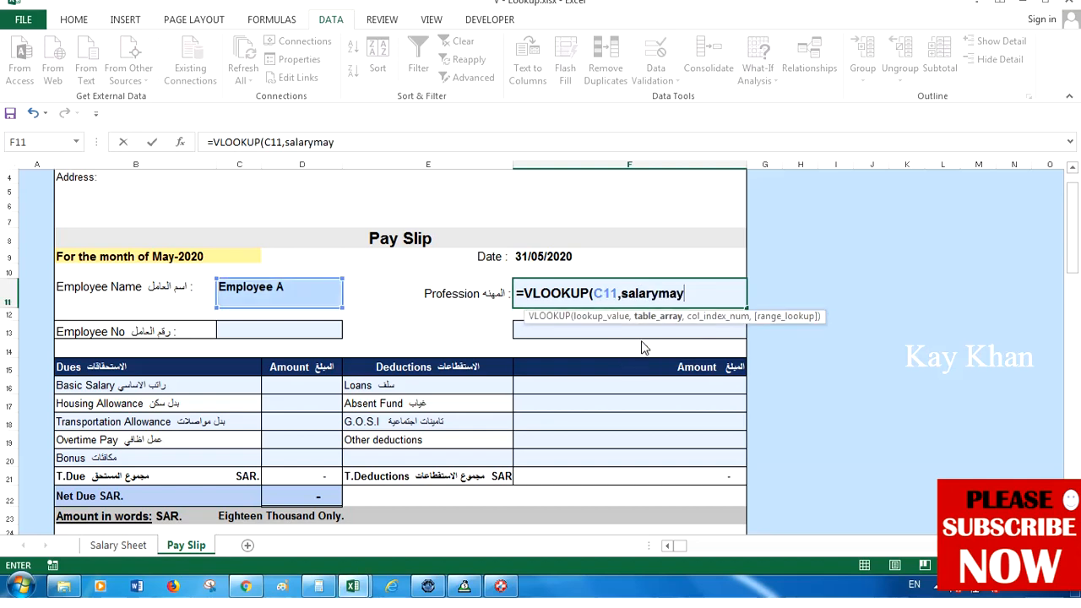
{"action": "type", "text": ","}
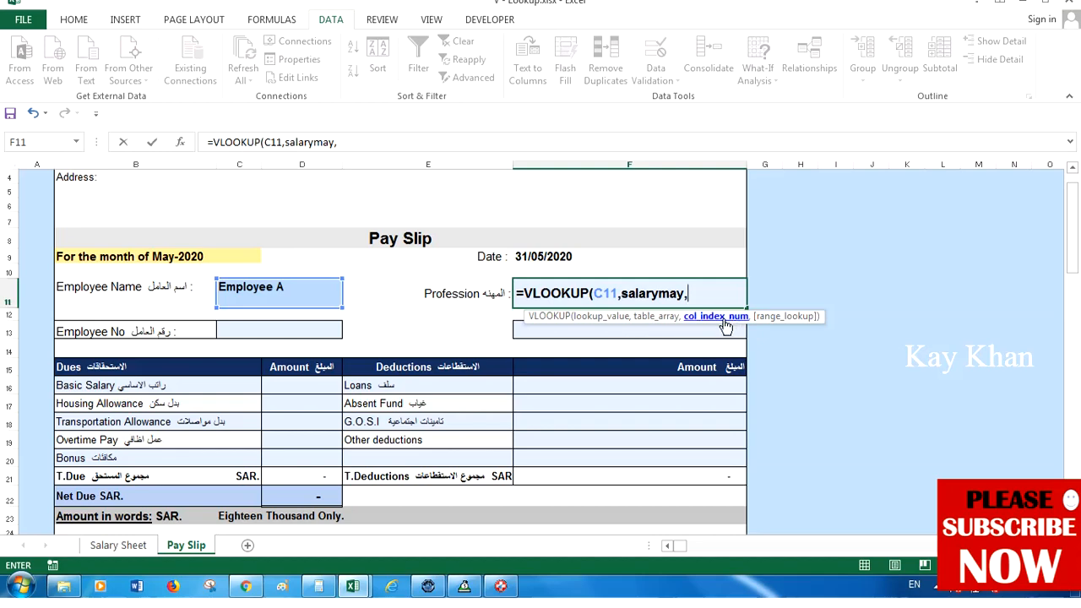
Check the Designation column's number on the Salary Sheet and enter 2 as the column index in the Pay Slip's F11 VLOOKUP
{"action": "left_click", "coordinate": [126, 545]}
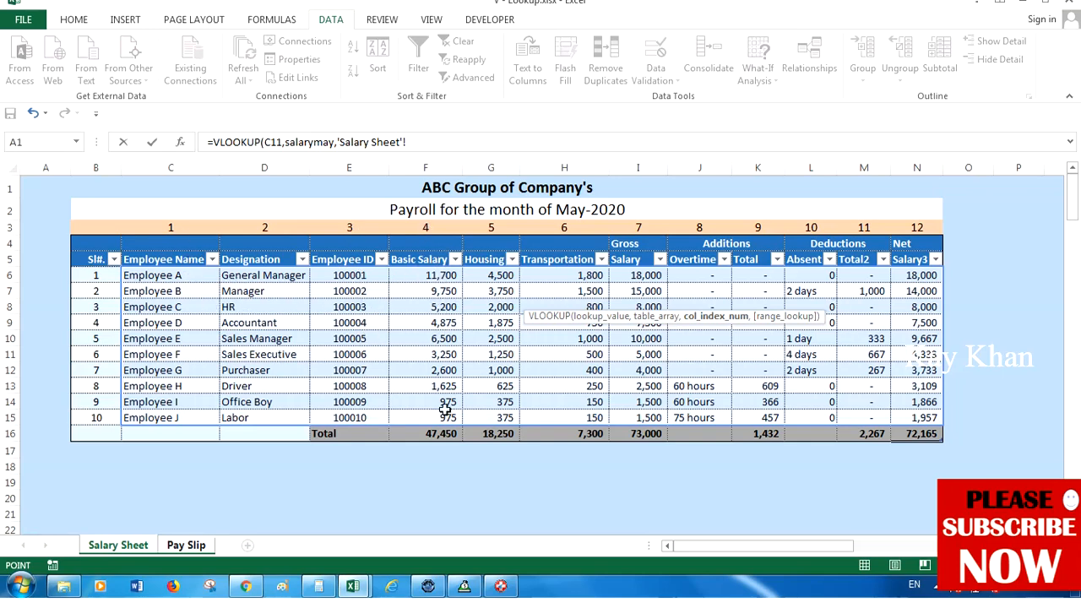
{"action": "left_click", "coordinate": [186, 546]}
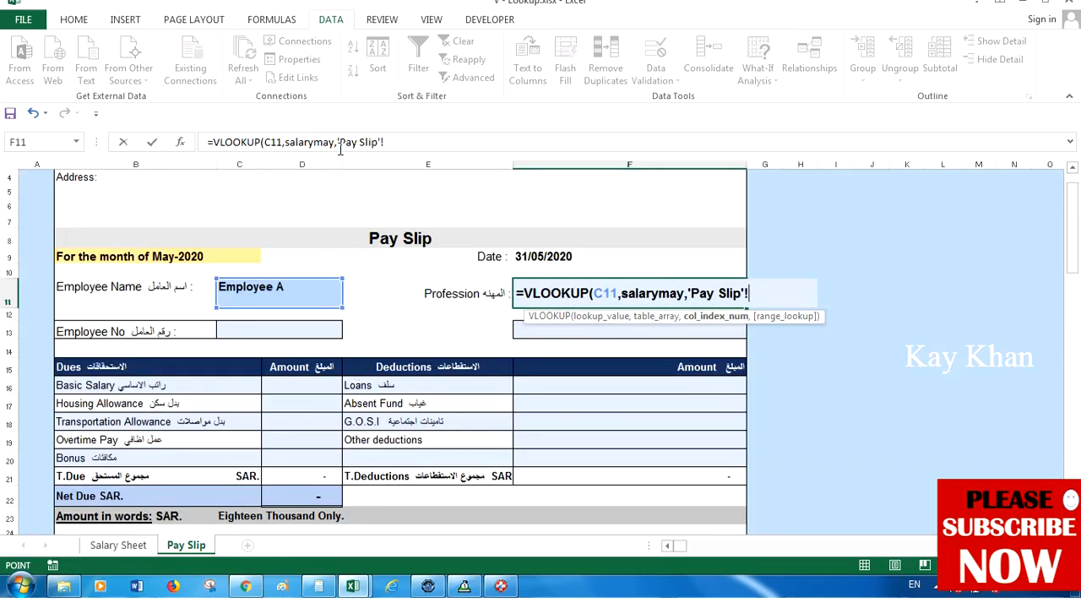
{"action": "left_click_drag", "start_coordinate": [337, 141], "coordinate": [514, 157]}
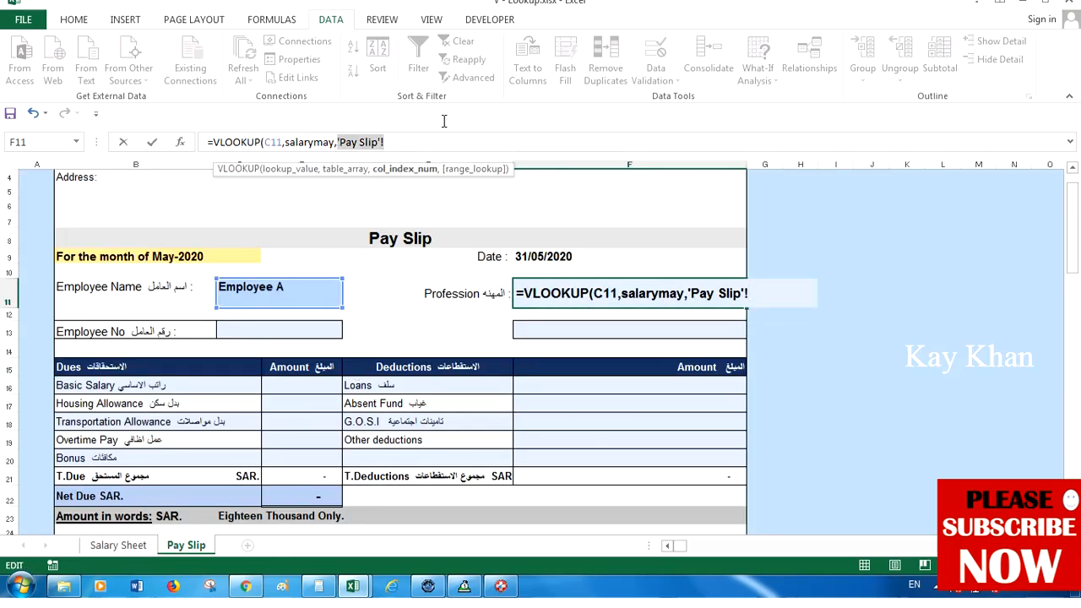
{"action": "type", "text": "2"}
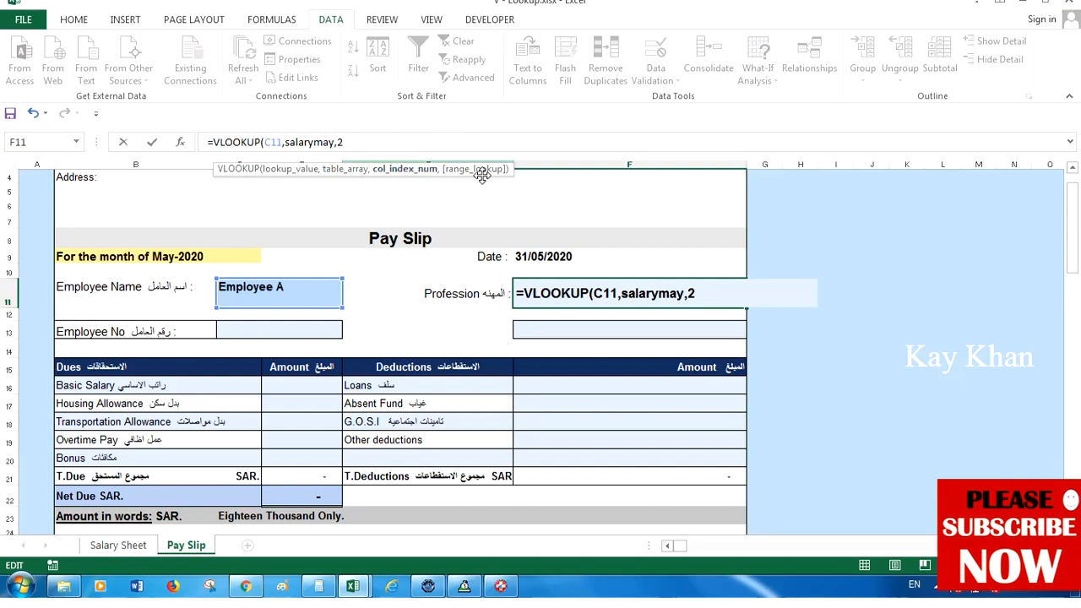
Complete the Profession VLOOKUP in F11 with FALSE for an exact match and dismiss the Windows Update notice
{"action": "type", "text": ","}
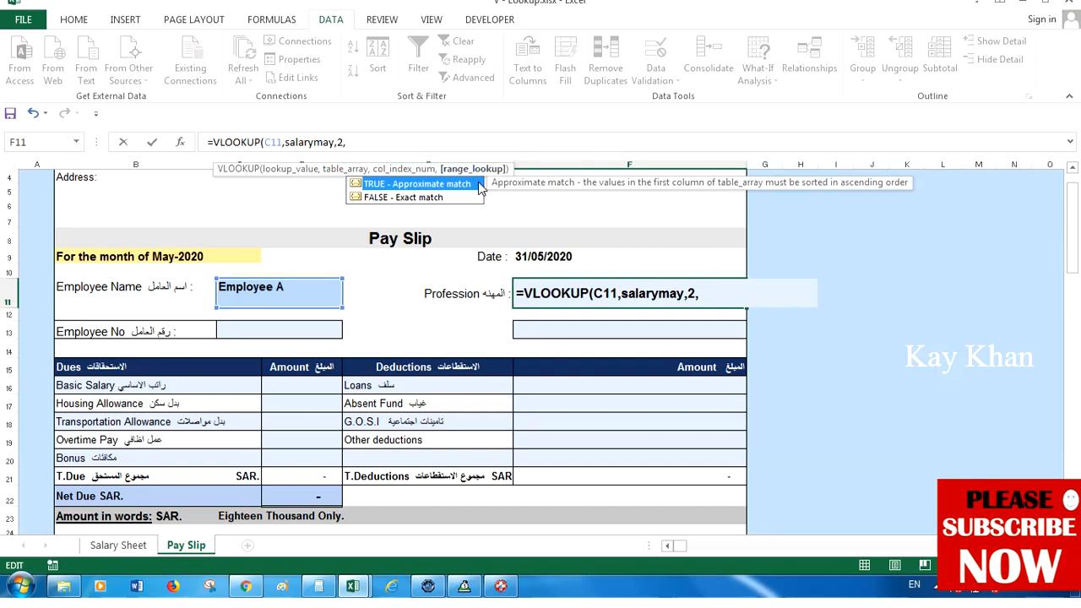
{"action": "key", "text": "Down"}
{"action": "key", "text": "Up"}
{"action": "key", "text": "Down"}
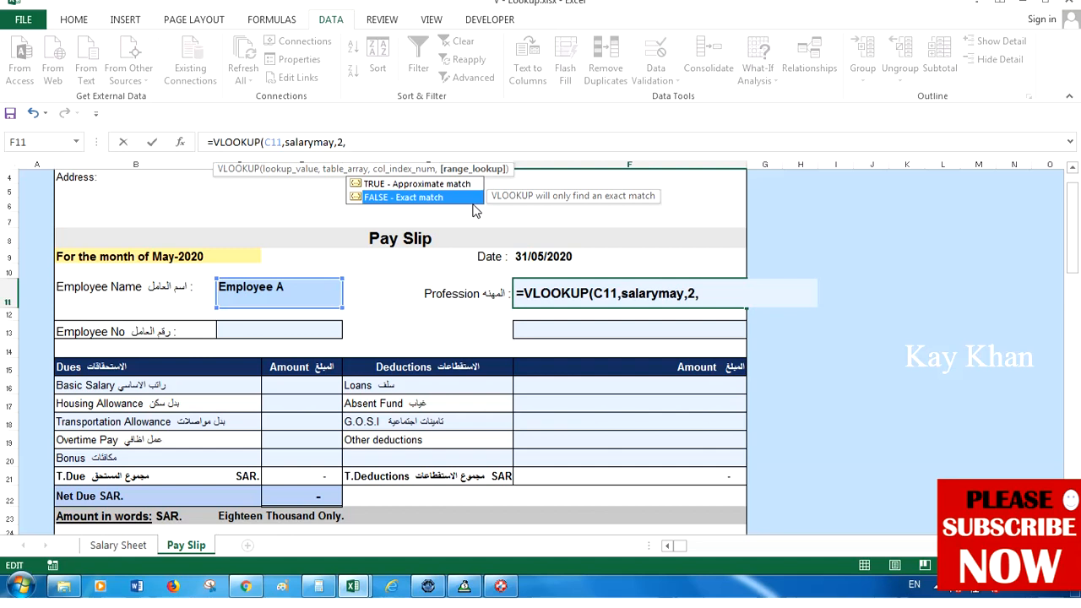
{"action": "key", "text": "Tab"}
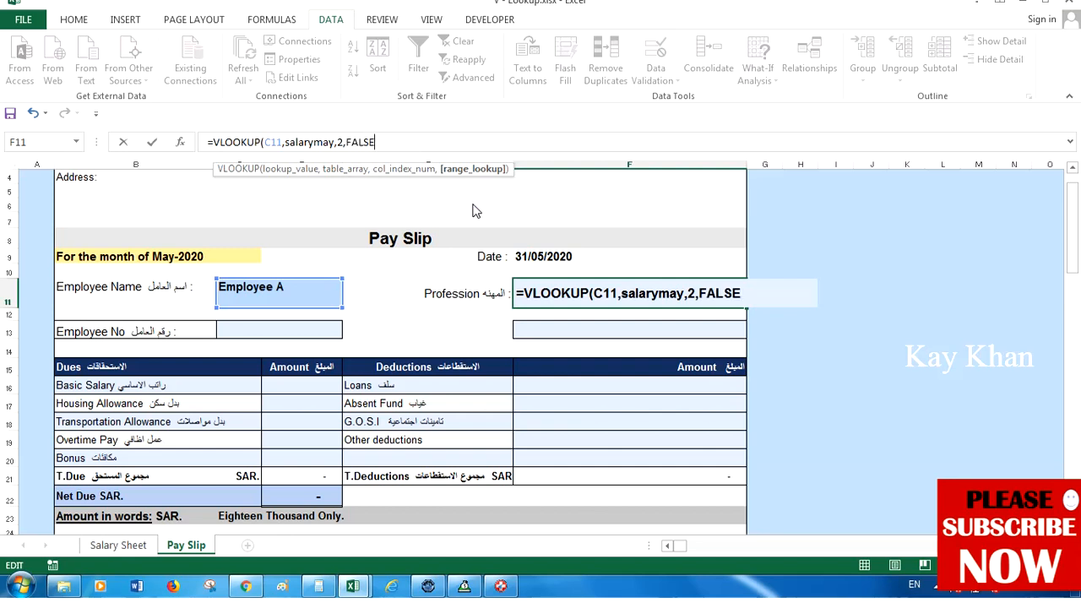
{"action": "type", "text": ")"}
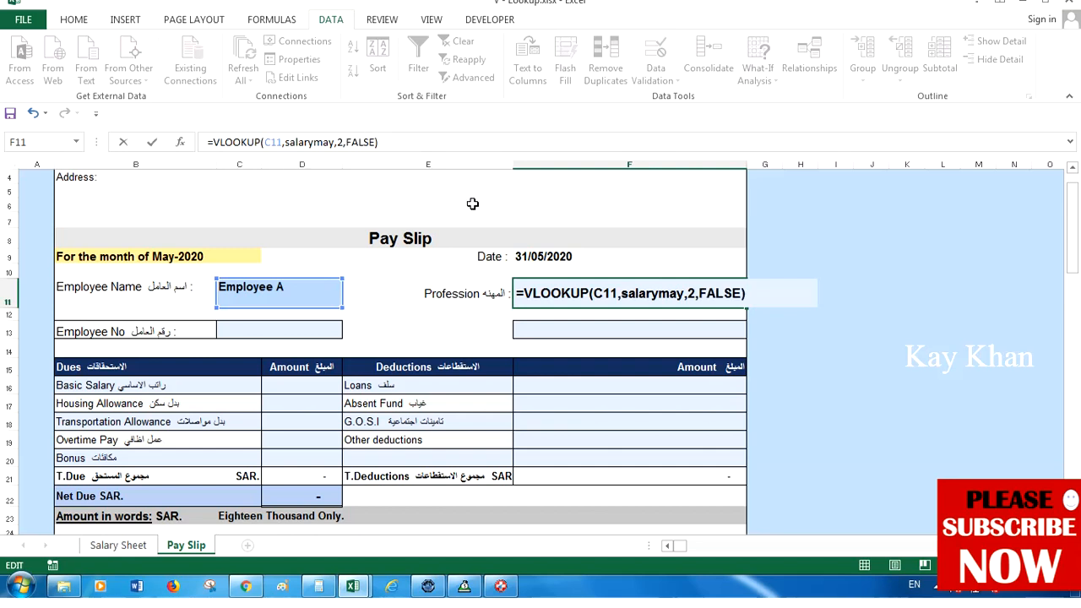
{"action": "key", "text": "Return"}
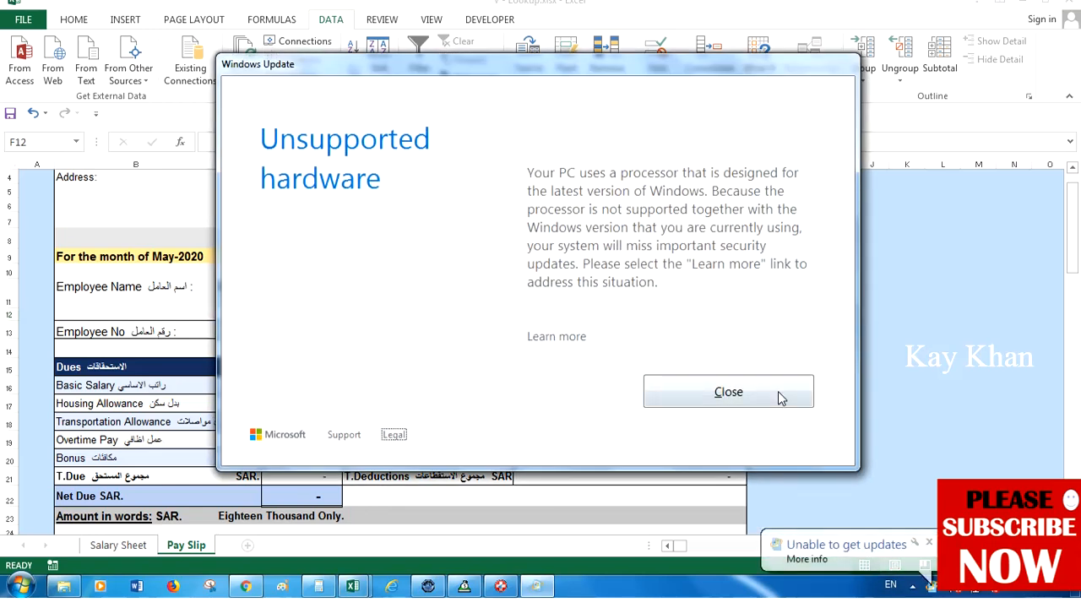
{"action": "left_click", "coordinate": [744, 390]}
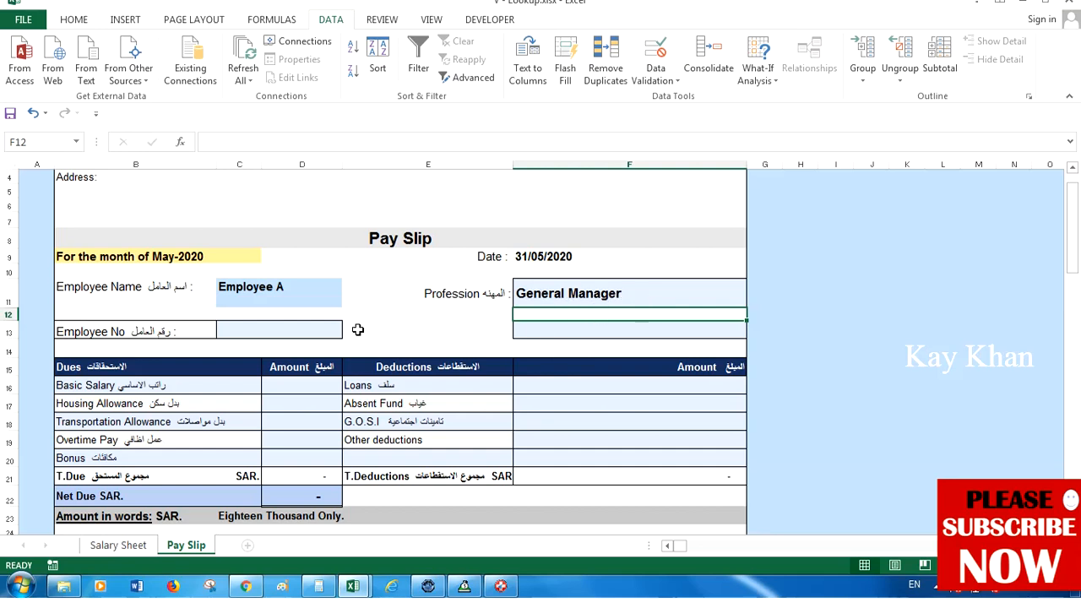
{"action": "left_click", "coordinate": [561, 290]}
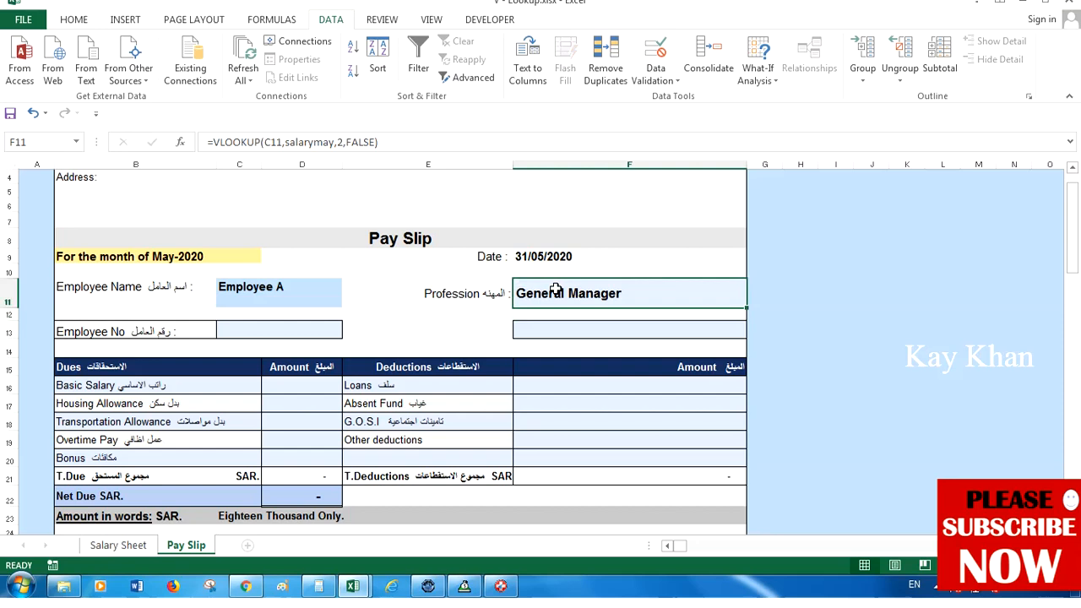
In the Employee No field C13, start a VLOOKUP formula with C11 as lookup value and salarymay as table array
{"action": "left_click", "coordinate": [256, 329]}
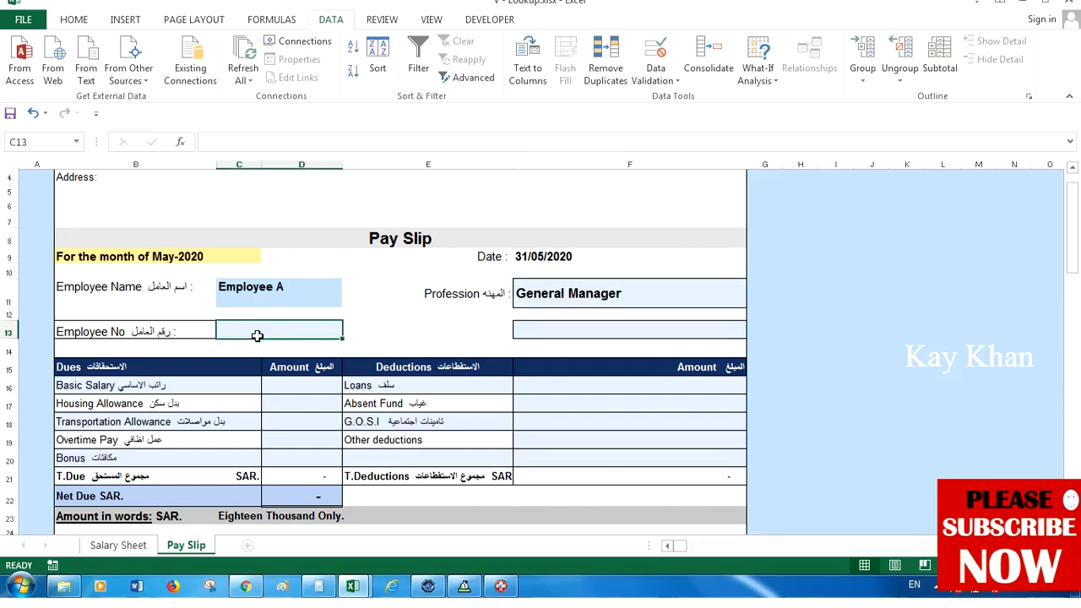
{"action": "type", "text": "=vl"}
{"action": "key", "text": "Tab"}
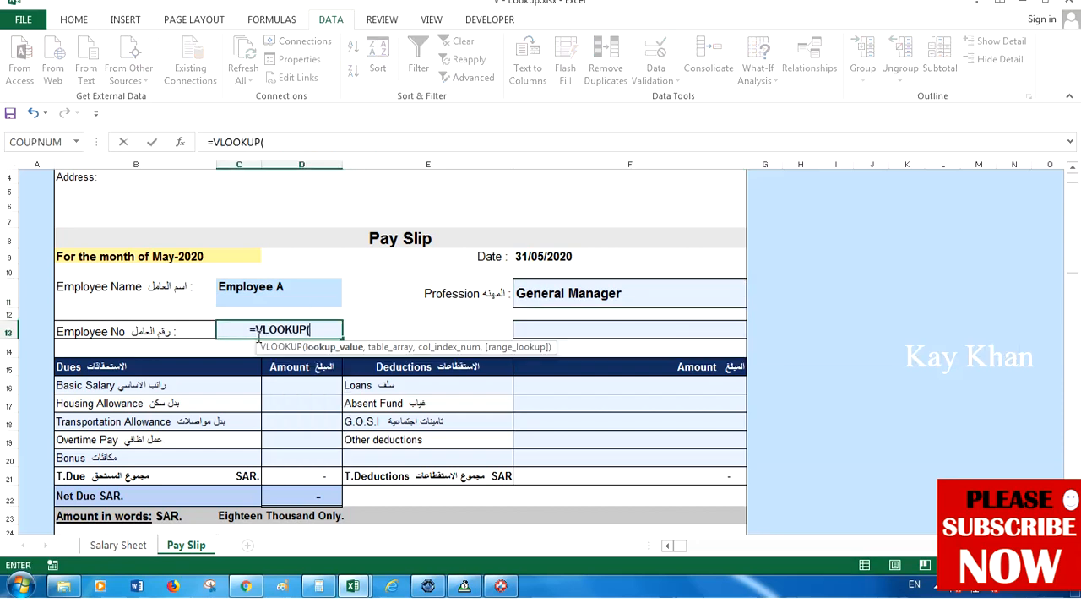
{"action": "key", "text": "Up"}
{"action": "key", "text": "Up"}
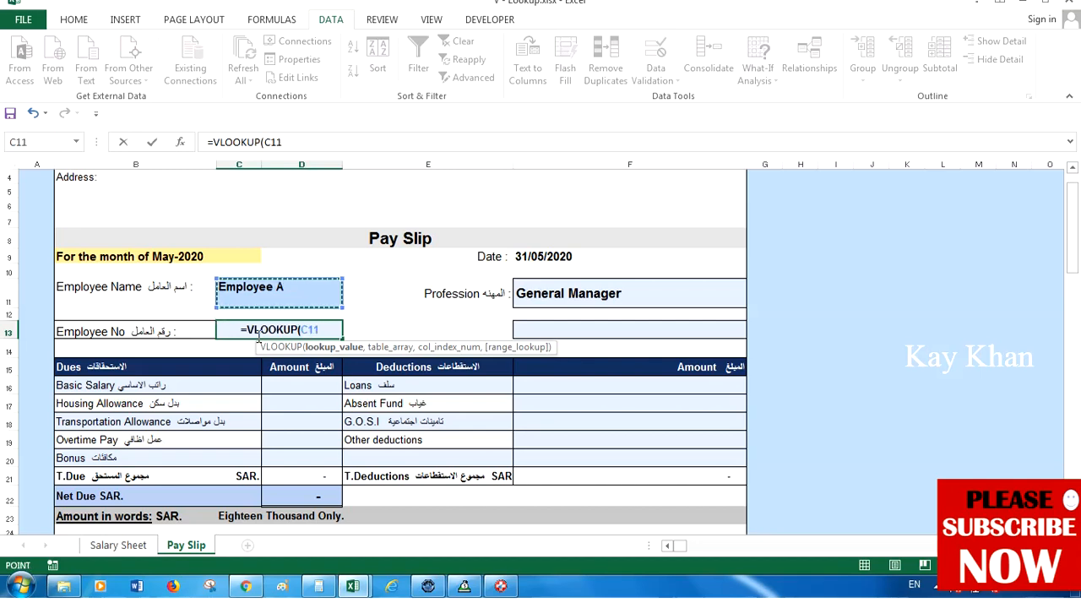
{"action": "type", "text": ","}
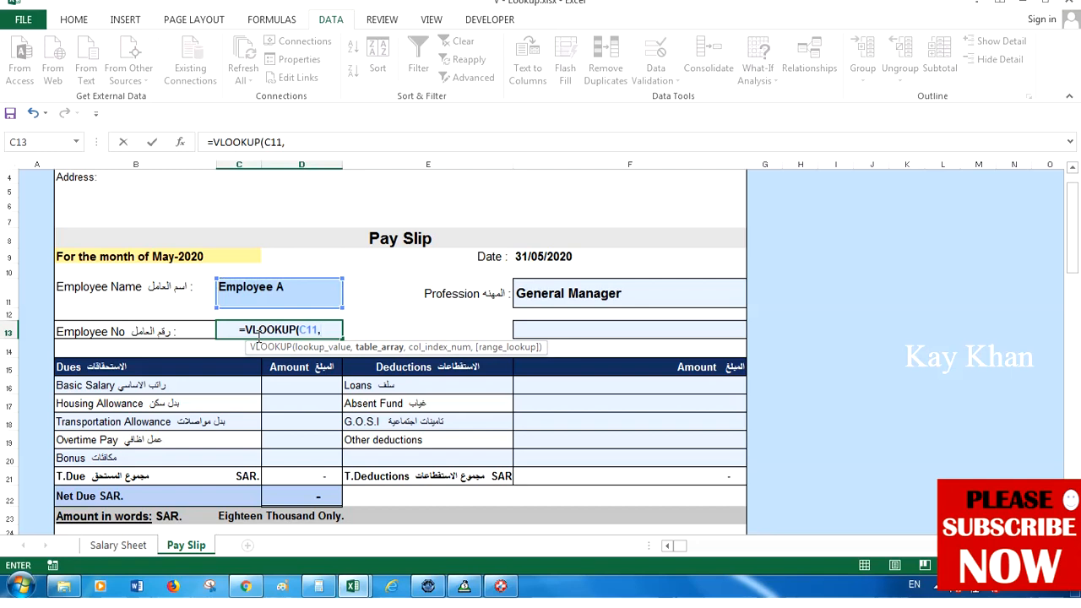
{"action": "type", "text": "sal"}
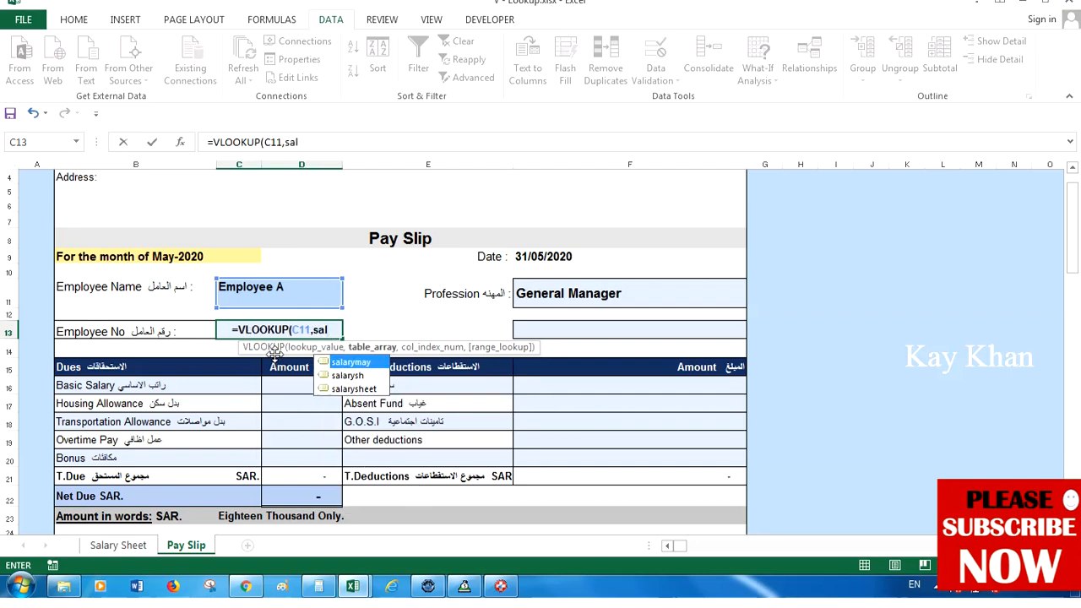
{"action": "key", "text": "Tab"}
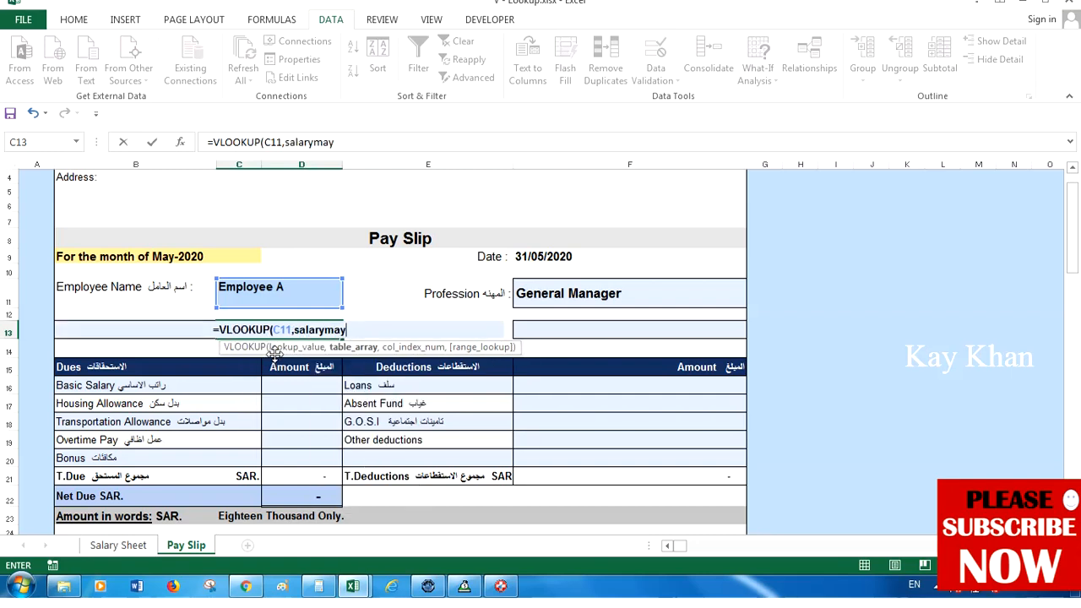
Complete the Employee No VLOOKUP in C13 with column index 3 and FALSE for an exact match
{"action": "type", "text": ","}
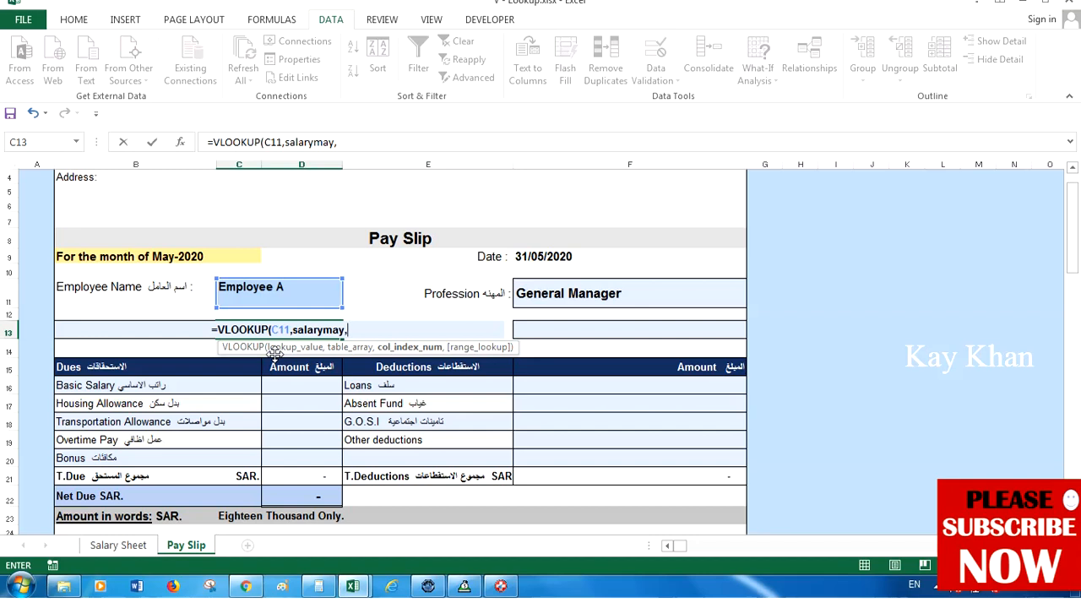
{"action": "type", "text": "3"}
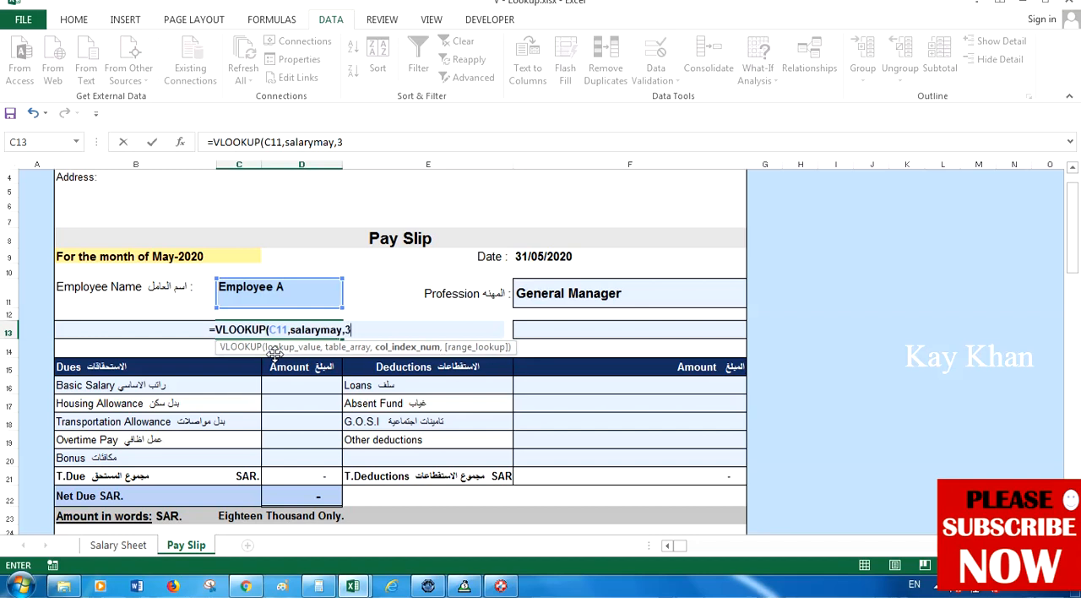
{"action": "type", "text": ","}
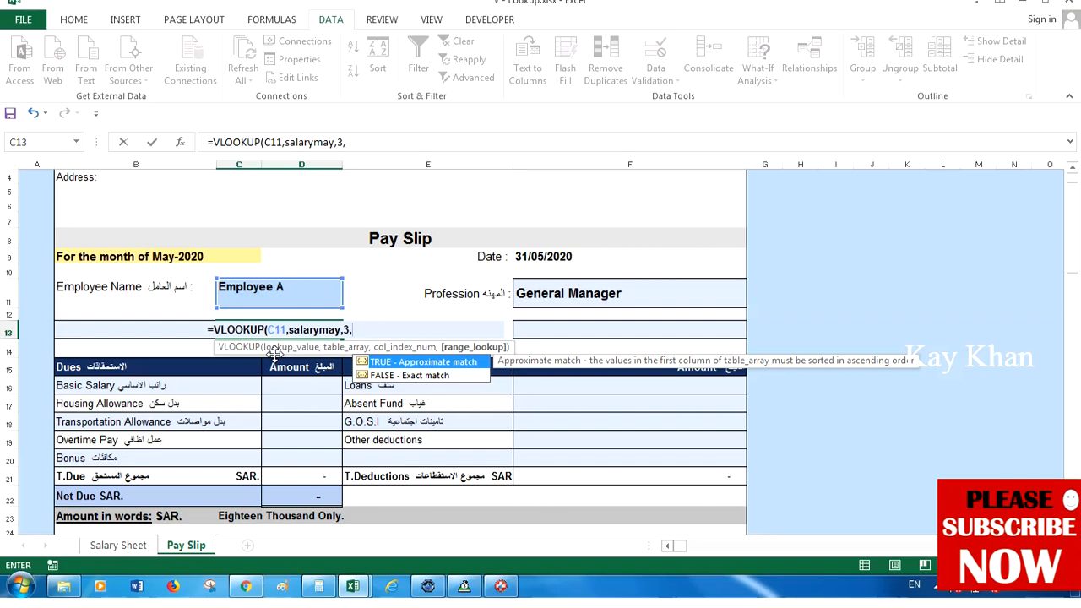
{"action": "key", "text": "Down"}
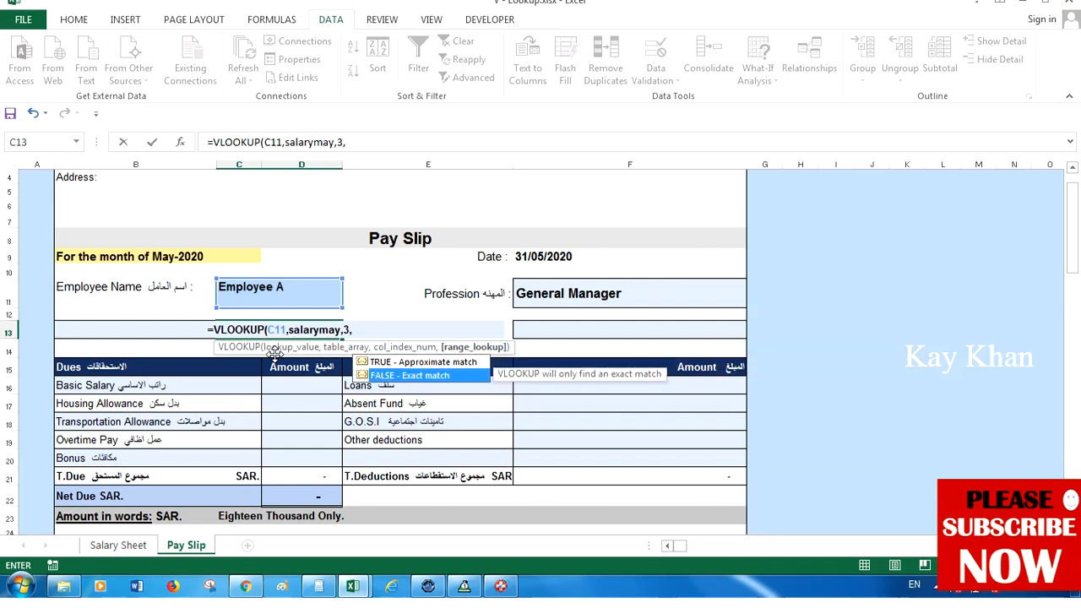
{"action": "key", "text": "Tab"}
{"action": "type", "text": ")"}
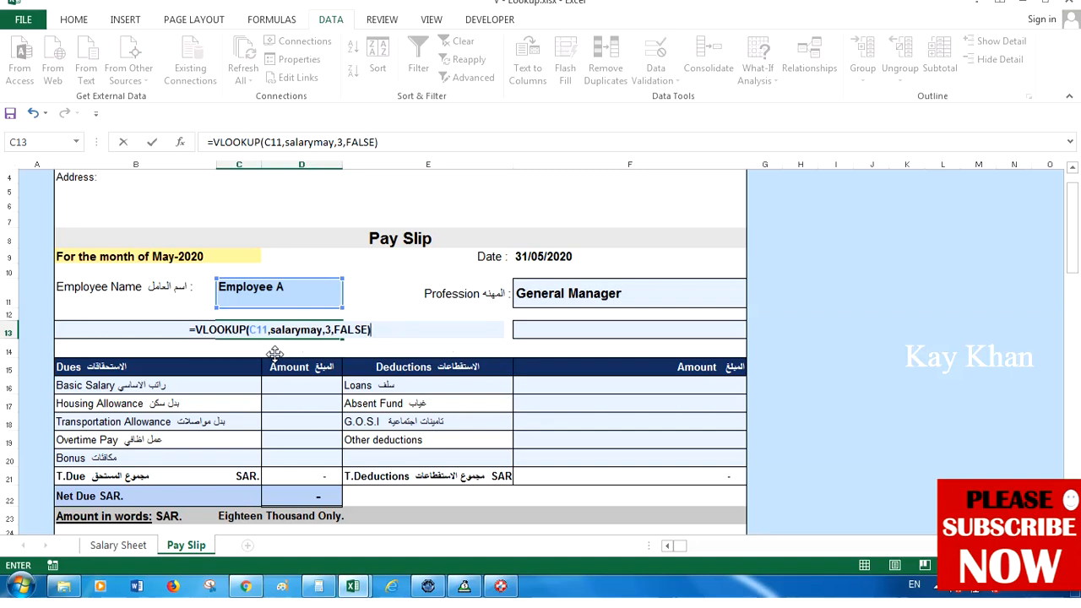
{"action": "key", "text": "Return"}
{"action": "key", "text": "Up"}
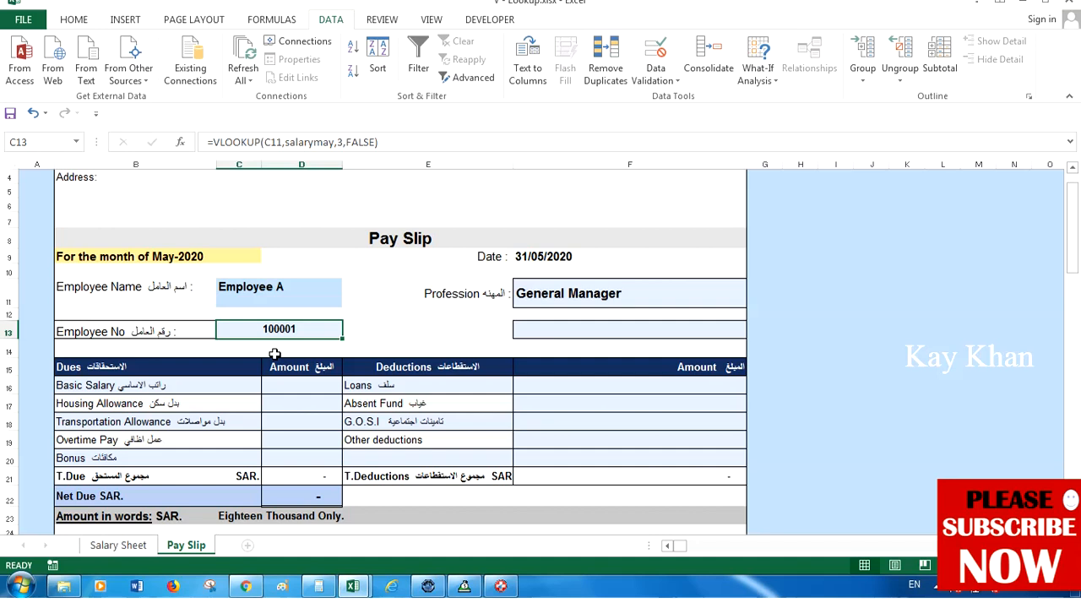
Copy the full VLOOKUP formula text from the Employee No cell C13, leaving the cell's formula as it is
{"action": "key", "text": "F2"}
{"action": "key", "text": "shift+Home"}
{"action": "key", "text": "ctrl+c"}
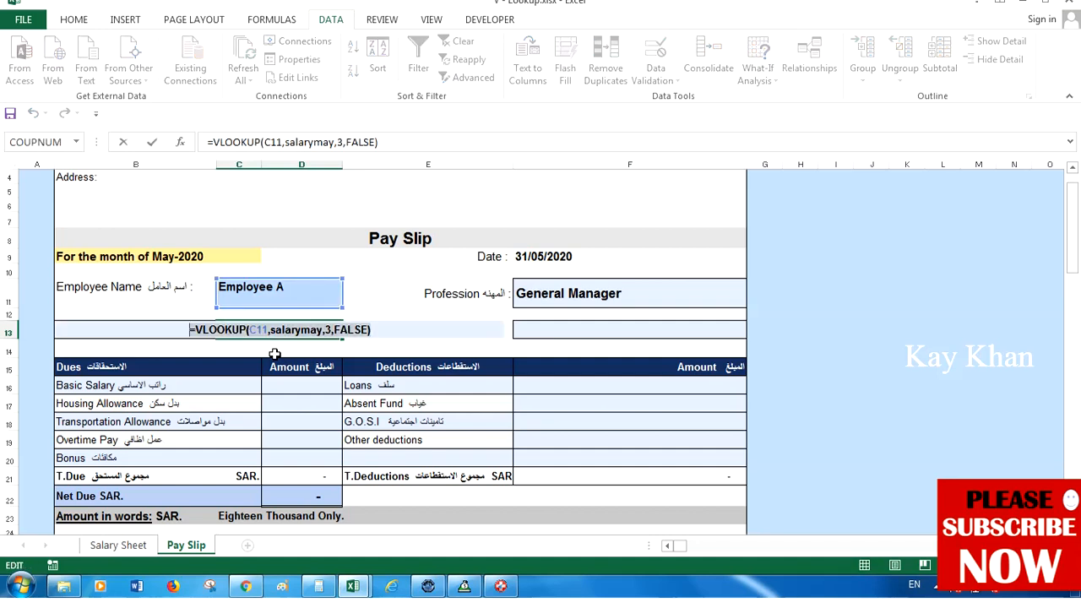
{"action": "key", "text": "Return"}
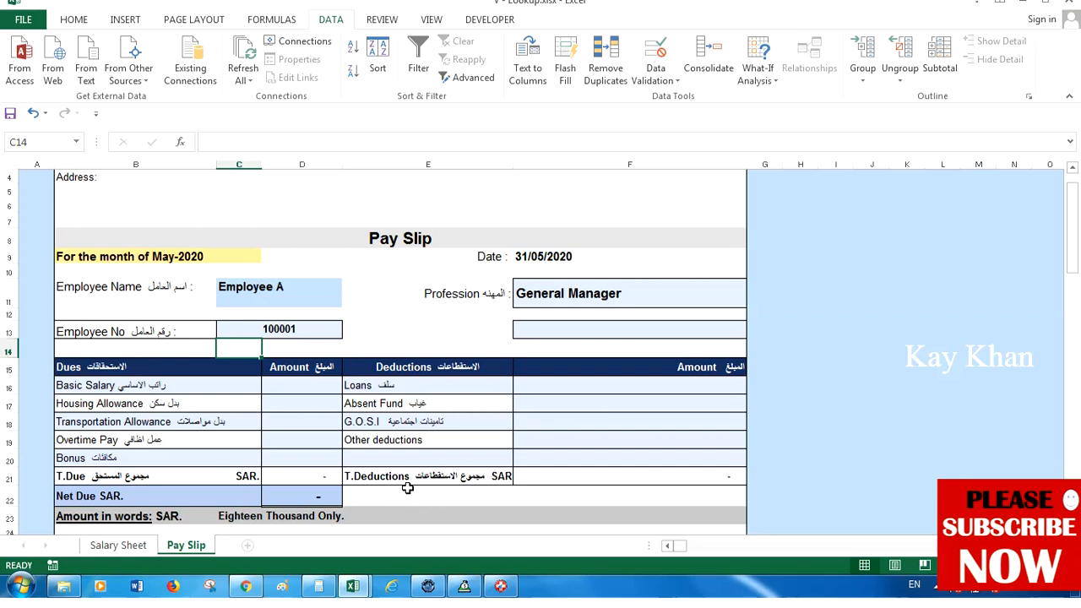
Paste the copied VLOOKUP formula into the Basic Salary amount D16 and set its column index to 4
{"action": "left_click", "coordinate": [280, 384]}
{"action": "double_click", "coordinate": [280, 384]}
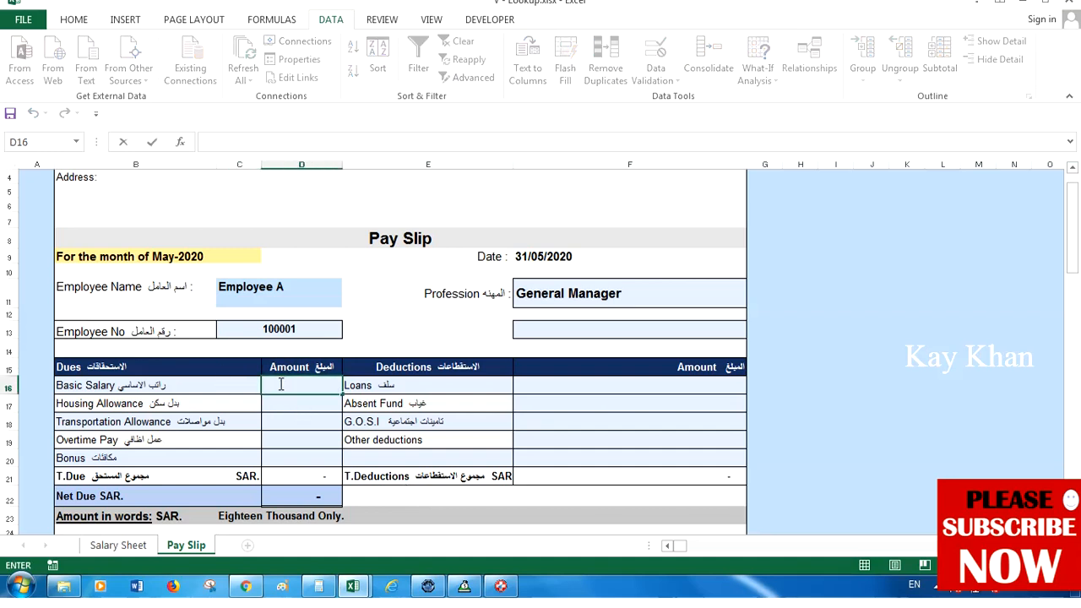
{"action": "key", "text": "ctrl+v"}
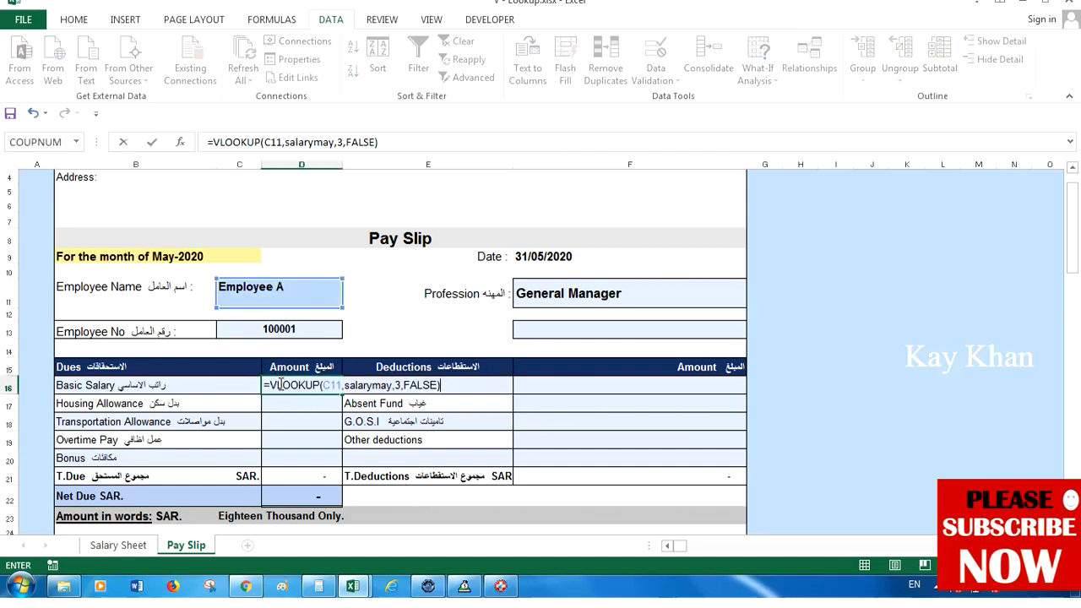
{"action": "left_click", "coordinate": [338, 142]}
{"action": "key", "text": "Delete"}
{"action": "type", "text": "4"}
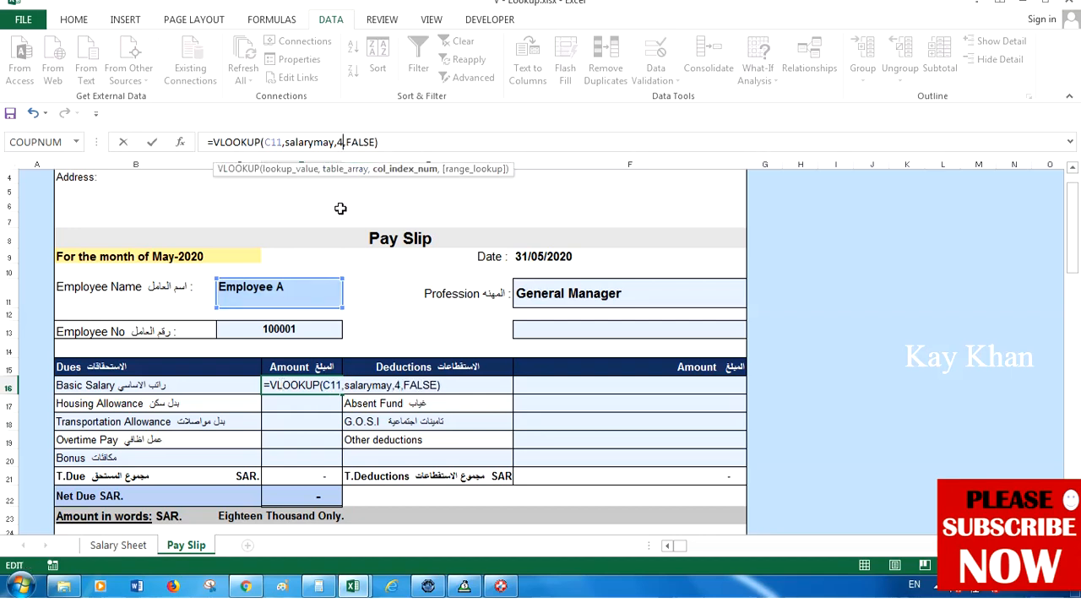
{"action": "key", "text": "Return"}
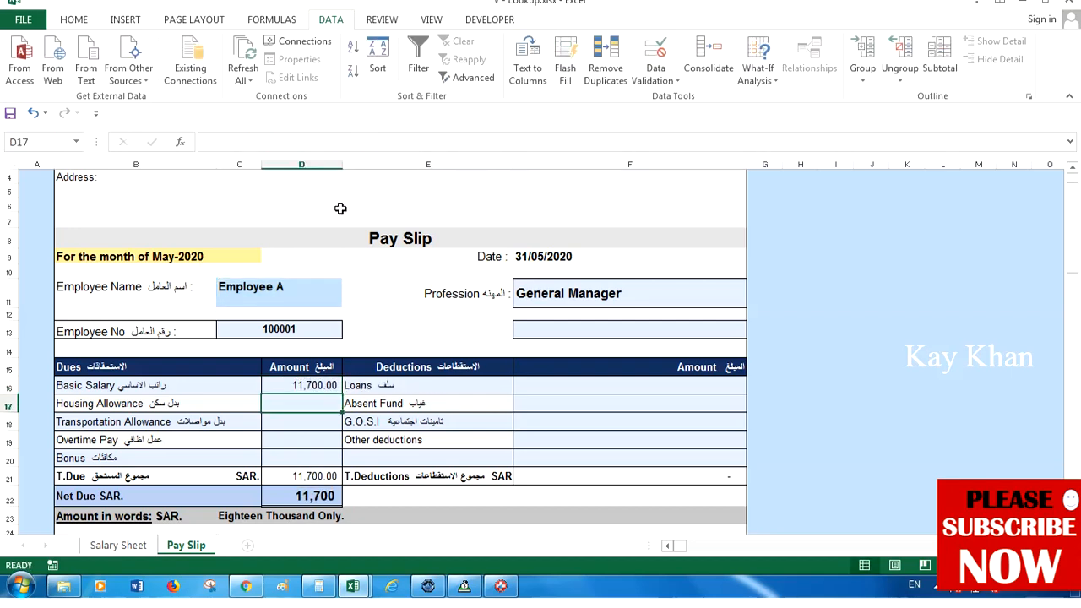
Paste the copied VLOOKUP formula into the Housing Allowance amount D17 and set its column index to 5
{"action": "key", "text": "ctrl+v"}
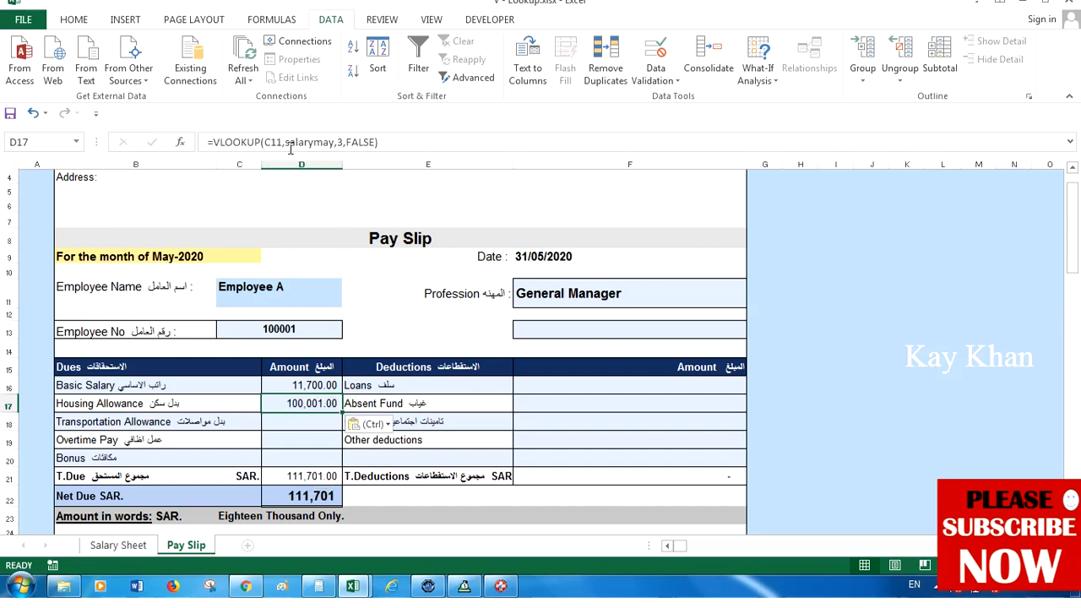
{"action": "left_click", "coordinate": [335, 142]}
{"action": "key", "text": "Delete"}
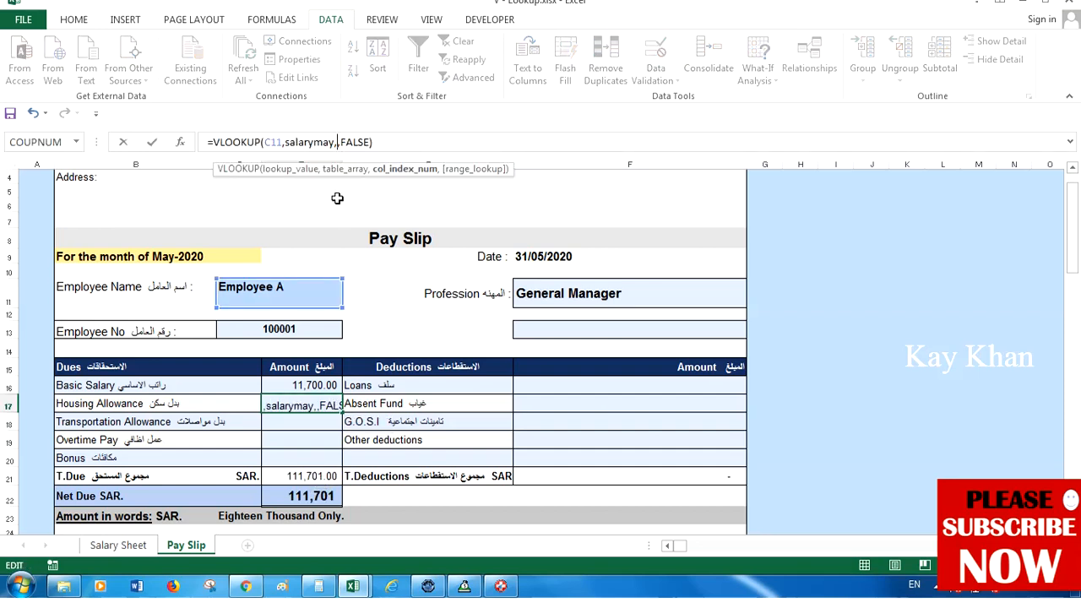
{"action": "type", "text": "5"}
{"action": "key", "text": "Return"}
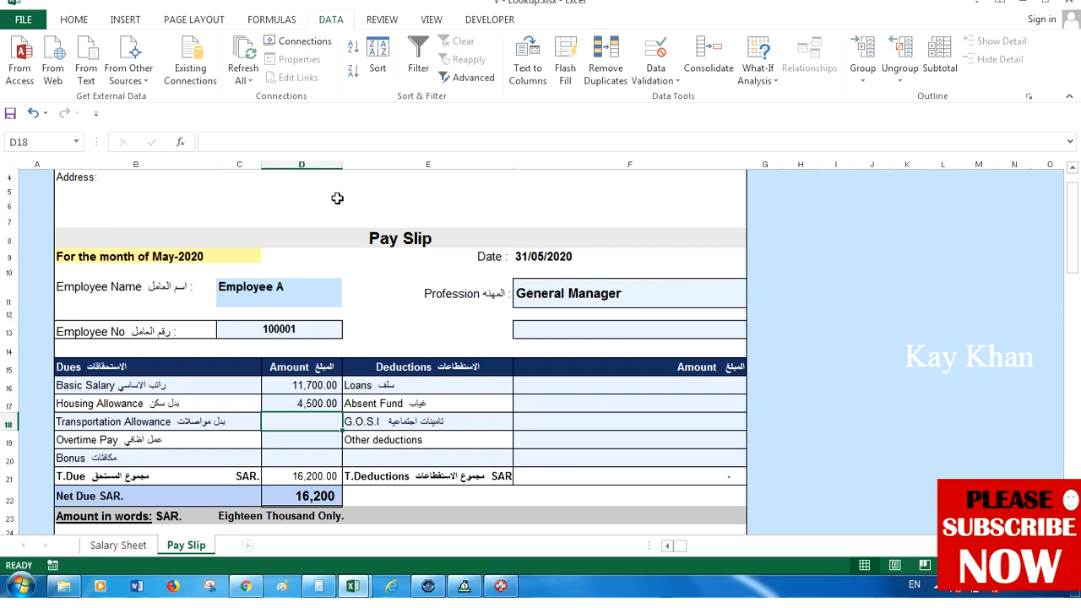
Paste the copied VLOOKUP formula into the Transportation Allowance amount D18, set its column index to 5, and reselect the cell
{"action": "key", "text": "ctrl+v"}
{"action": "left_click", "coordinate": [340, 144]}
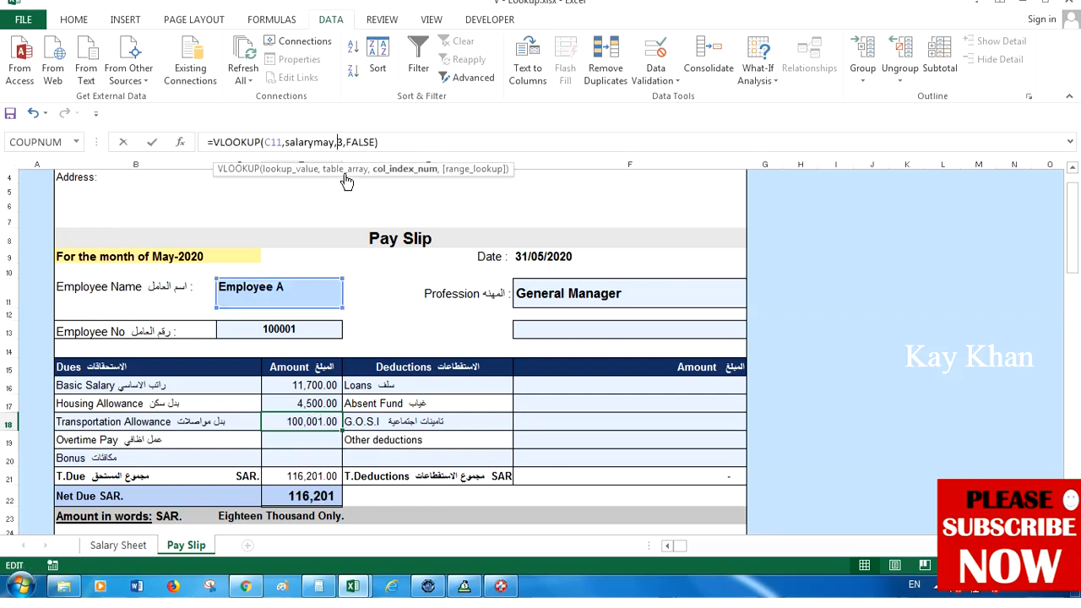
{"action": "key", "text": "BackSpace"}
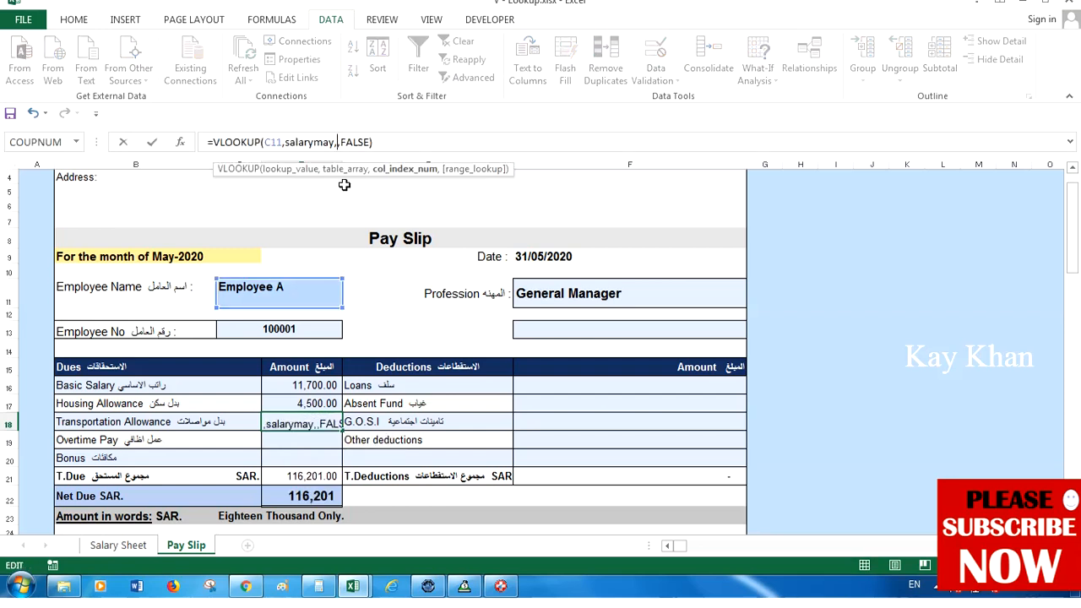
{"action": "type", "text": "5"}
{"action": "key", "text": "Return"}
{"action": "key", "text": "Up"}
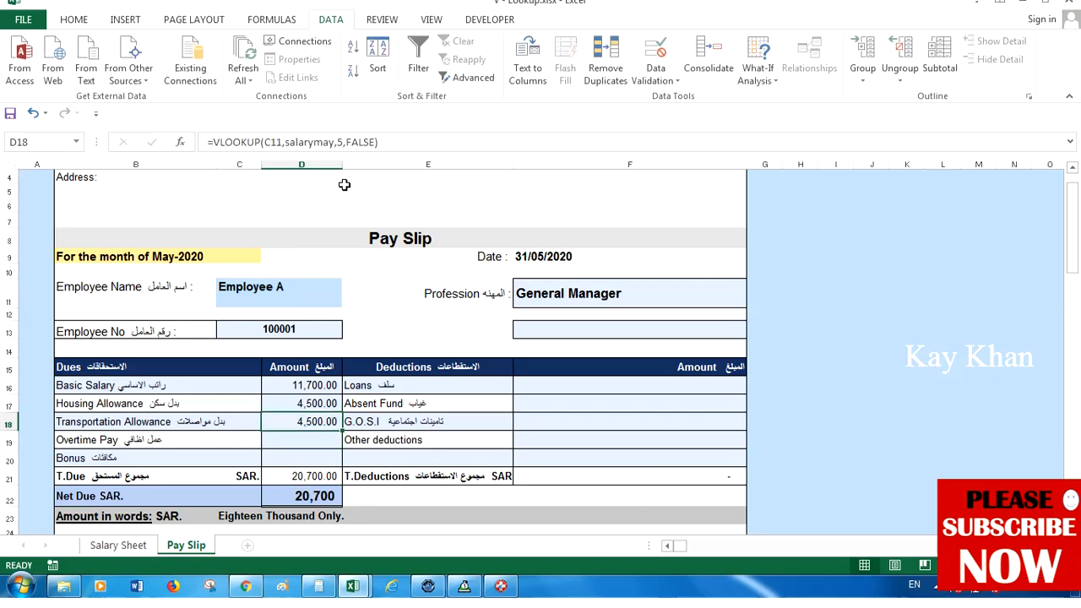
Set the column index of the Transportation Allowance VLOOKUP in D18 to 6
{"action": "left_click", "coordinate": [341, 142]}
{"action": "key", "text": "BackSpace"}
{"action": "type", "text": "6"}
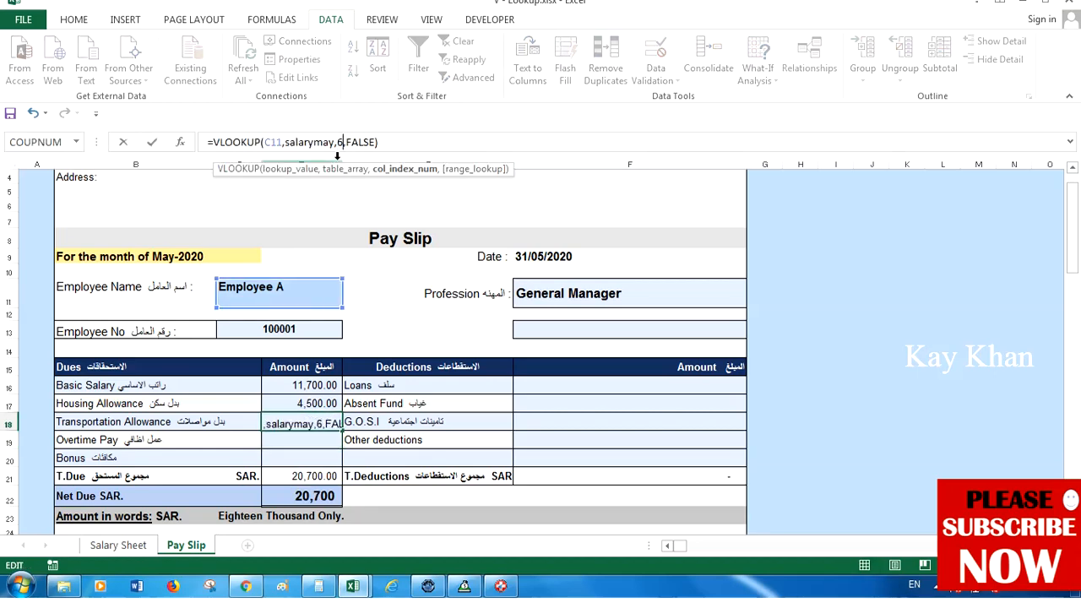
{"action": "key", "text": "Return"}
{"action": "key", "text": "Up"}
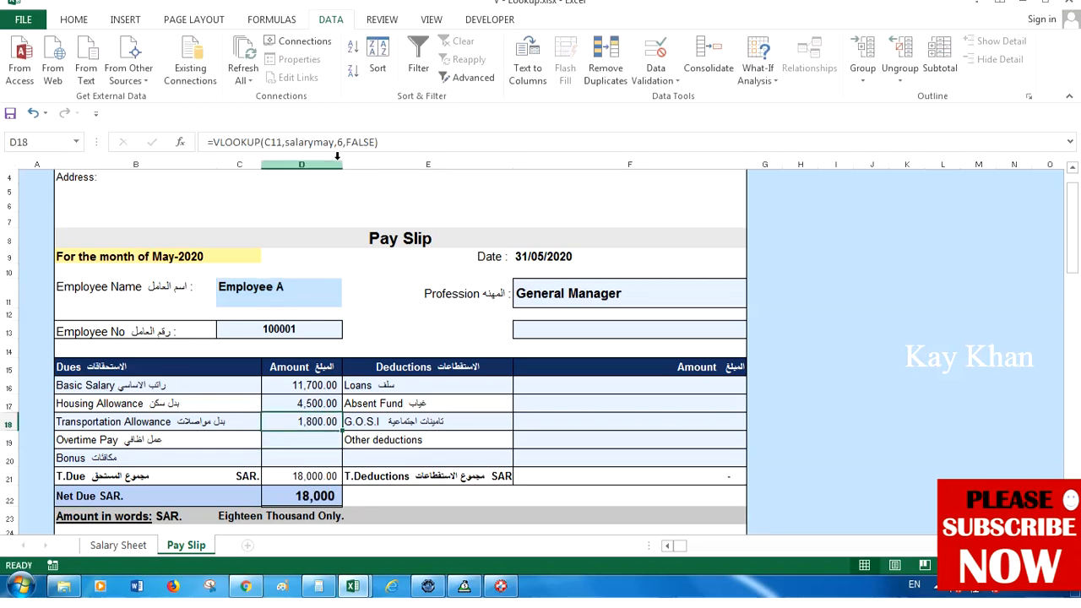
Check the column numbers of the Transportation, Additions and Deductions columns on the Salary Sheet and return to the Pay Slip
{"action": "left_click", "coordinate": [114, 545]}
{"action": "left_click", "coordinate": [567, 263]}
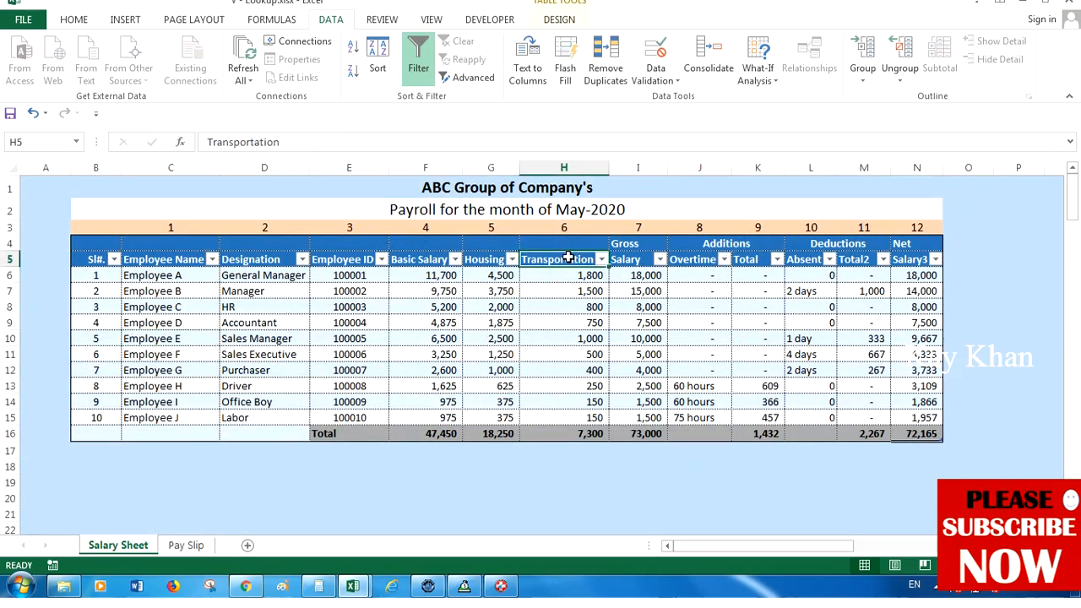
{"action": "left_click", "coordinate": [761, 266]}
{"action": "left_click", "coordinate": [757, 229]}
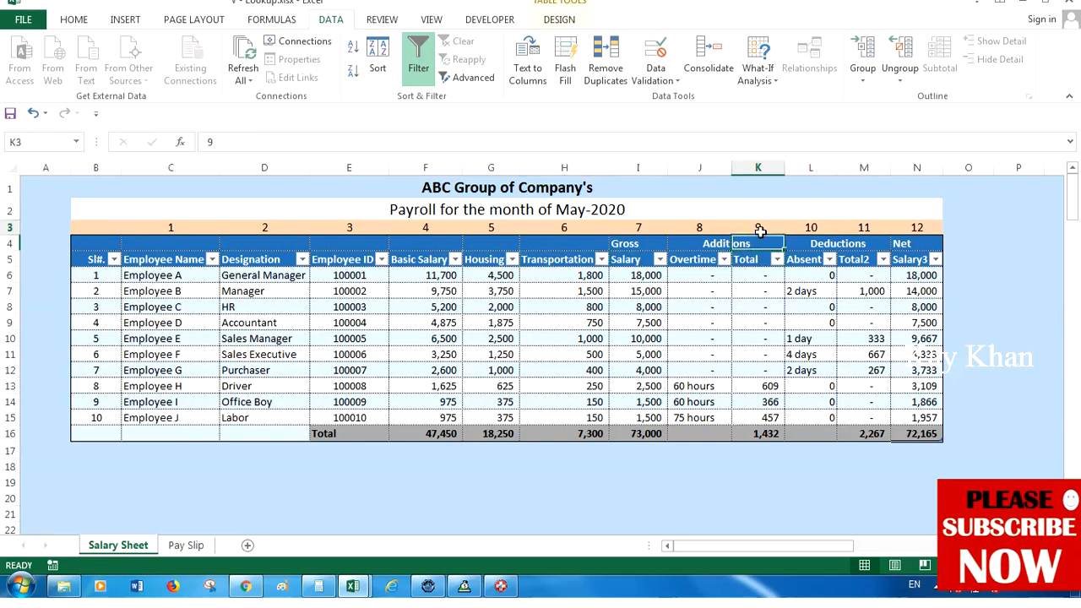
{"action": "left_click", "coordinate": [697, 262]}
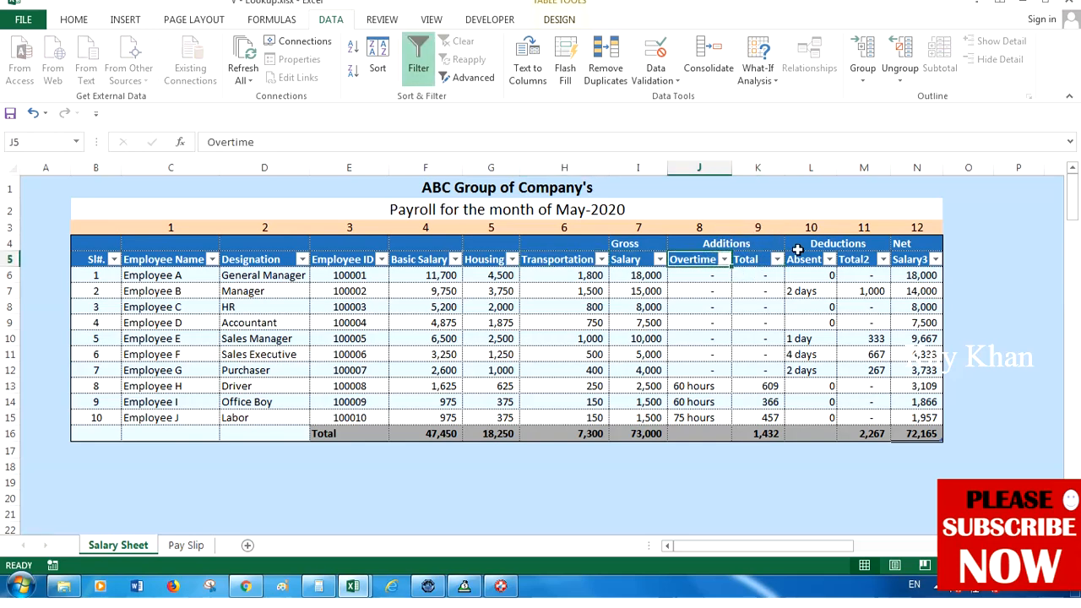
{"action": "left_click", "coordinate": [861, 259]}
{"action": "left_click", "coordinate": [185, 545]}
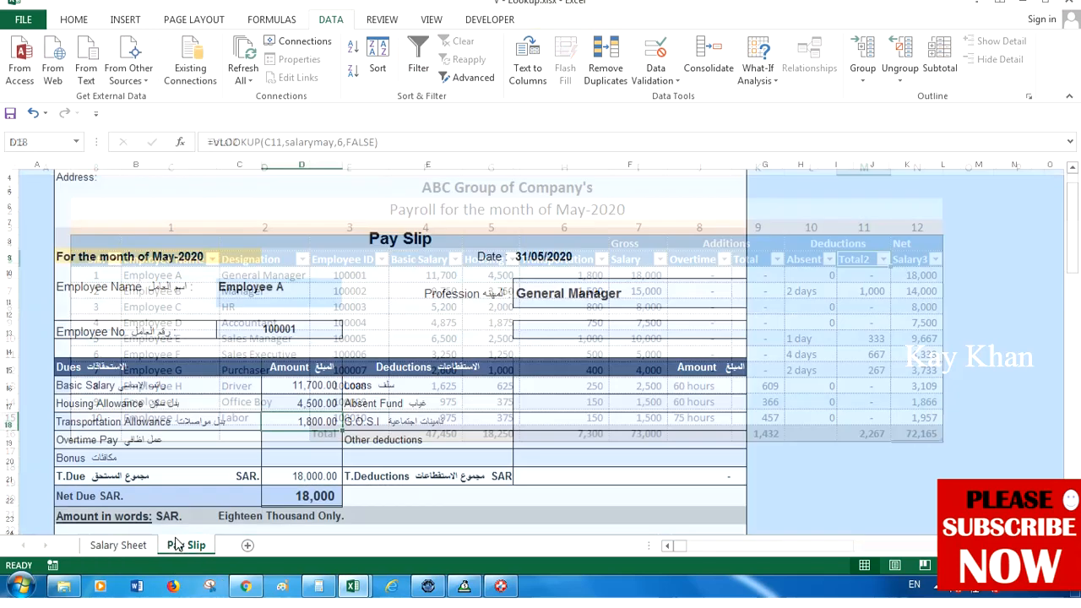
Paste the copied VLOOKUP formula into the Overtime Pay amount D19 and set its column index to 9
{"action": "left_click", "coordinate": [292, 441]}
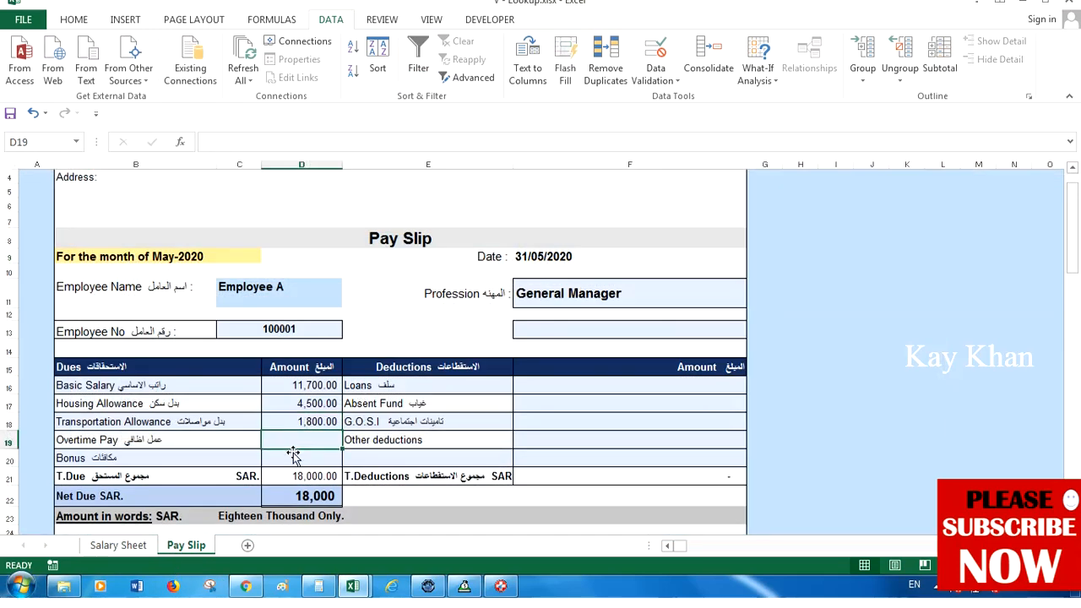
{"action": "type", "text": "=VLOOKUP(C11,salarymay,3,FALSE)"}
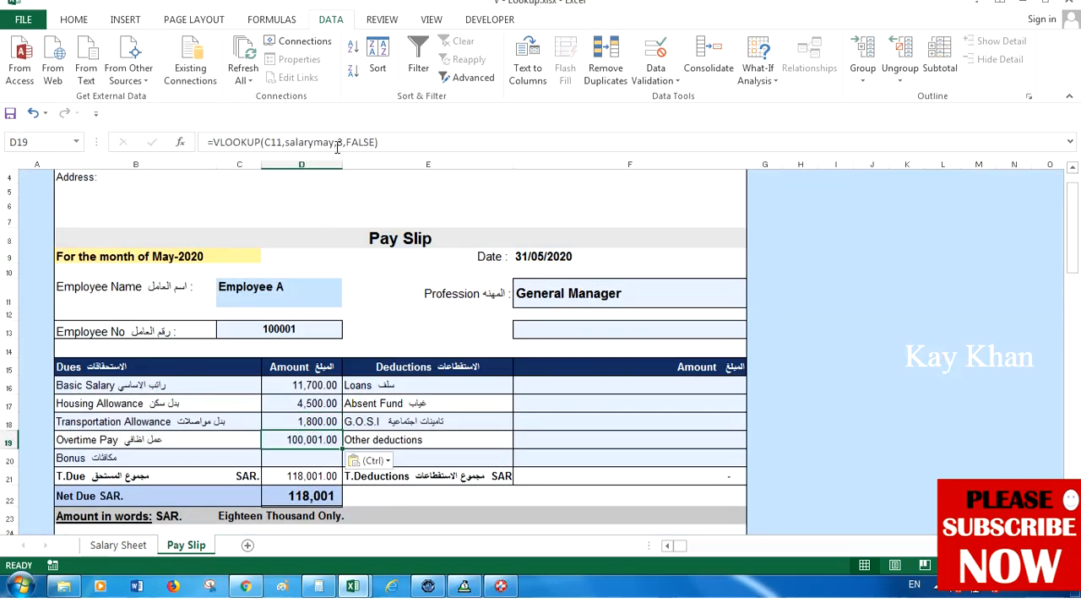
{"action": "left_click", "coordinate": [337, 143]}
{"action": "key", "text": "Right"}
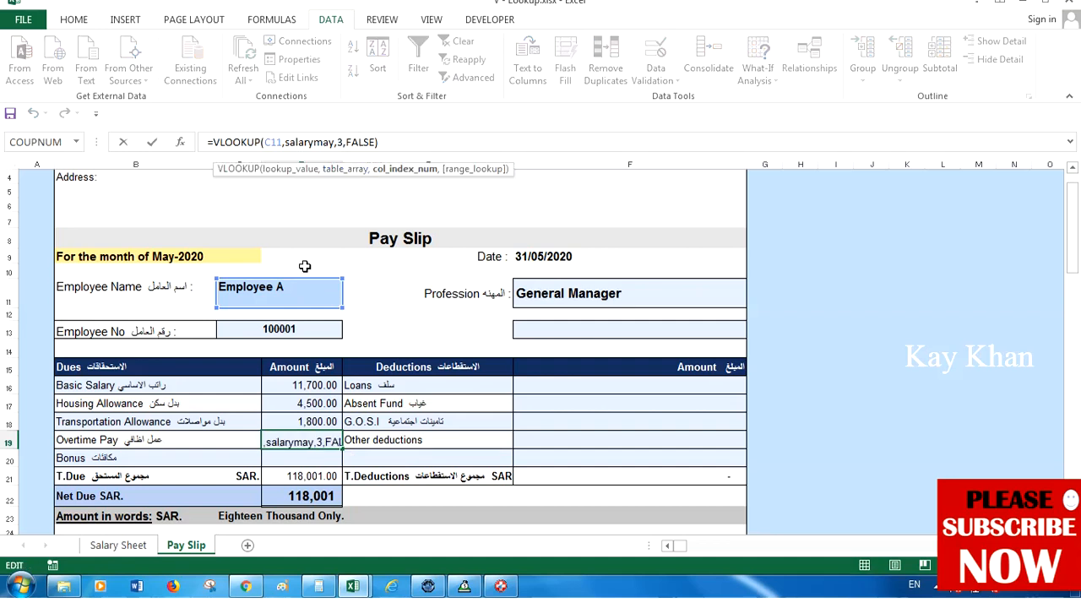
{"action": "key", "text": "BackSpace"}
{"action": "type", "text": "7"}
{"action": "key", "text": "Return"}
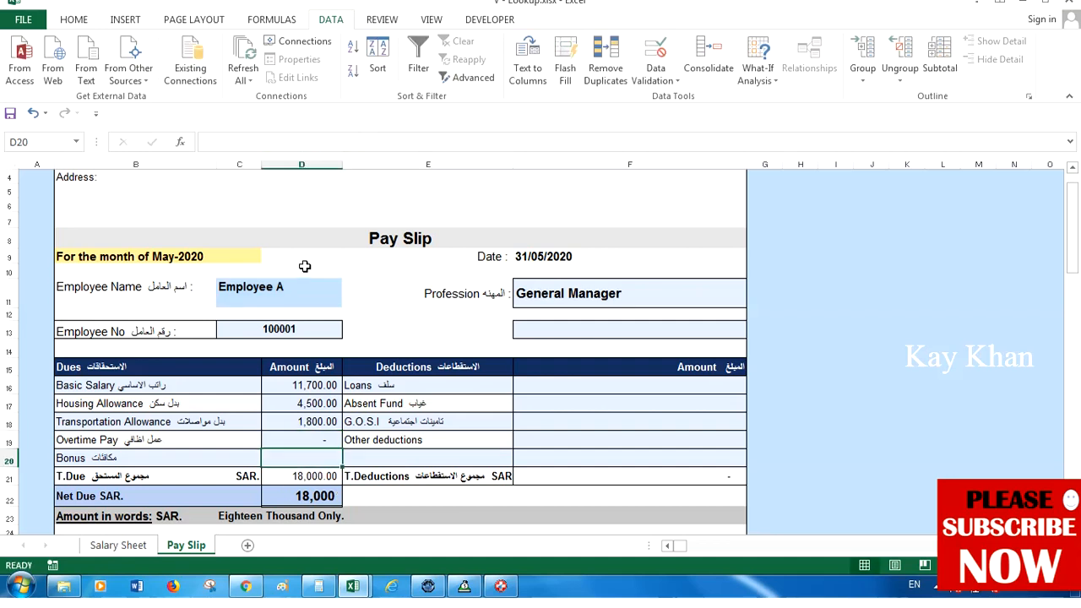
Paste the copied VLOOKUP formula into the Absent Fund amount F17 and set its column index to 11
{"action": "left_click", "coordinate": [549, 403]}
{"action": "key", "text": "ctrl+v"}
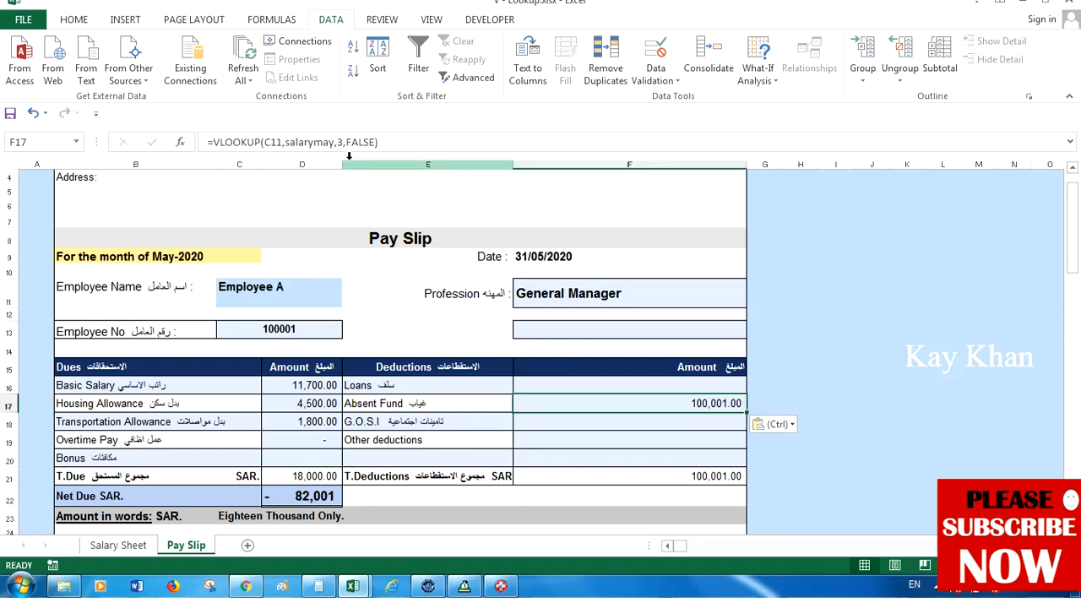
{"action": "left_click", "coordinate": [338, 142]}
{"action": "key", "text": "Delete"}
{"action": "type", "text": "11"}
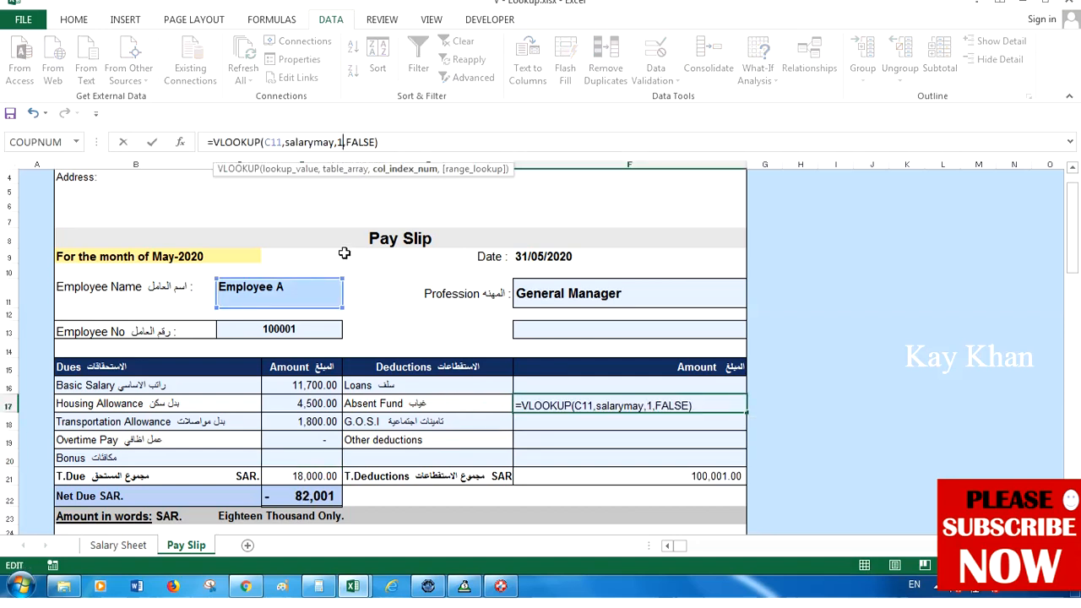
{"action": "key", "text": "Return"}
Check the deductions total on the Salary Sheet and review the Pay Slip's Net Due formula and amount in words
{"action": "left_click", "coordinate": [102, 546]}
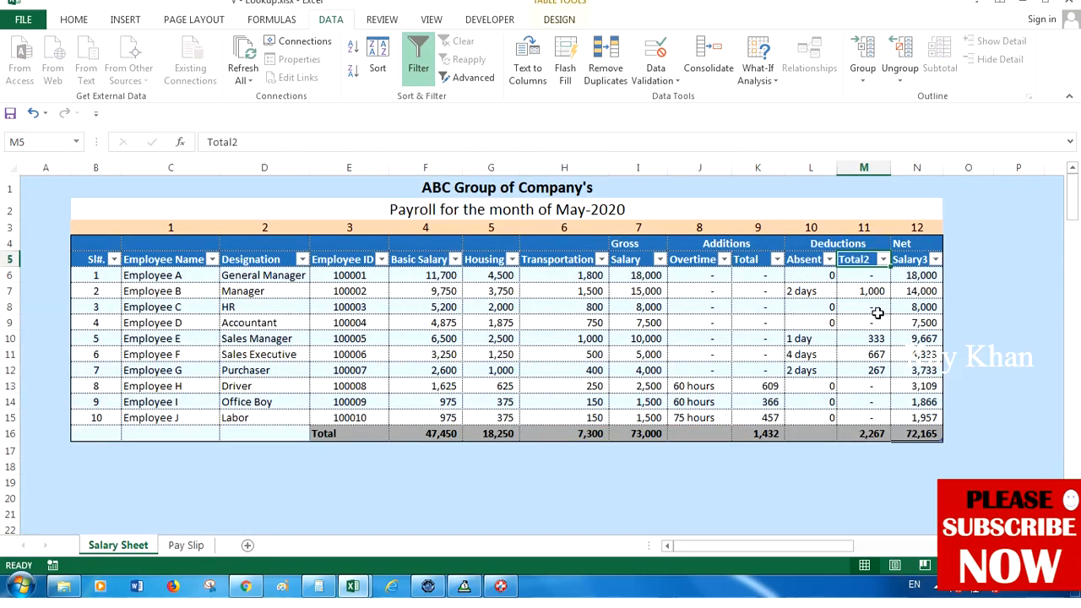
{"action": "left_click", "coordinate": [188, 546]}
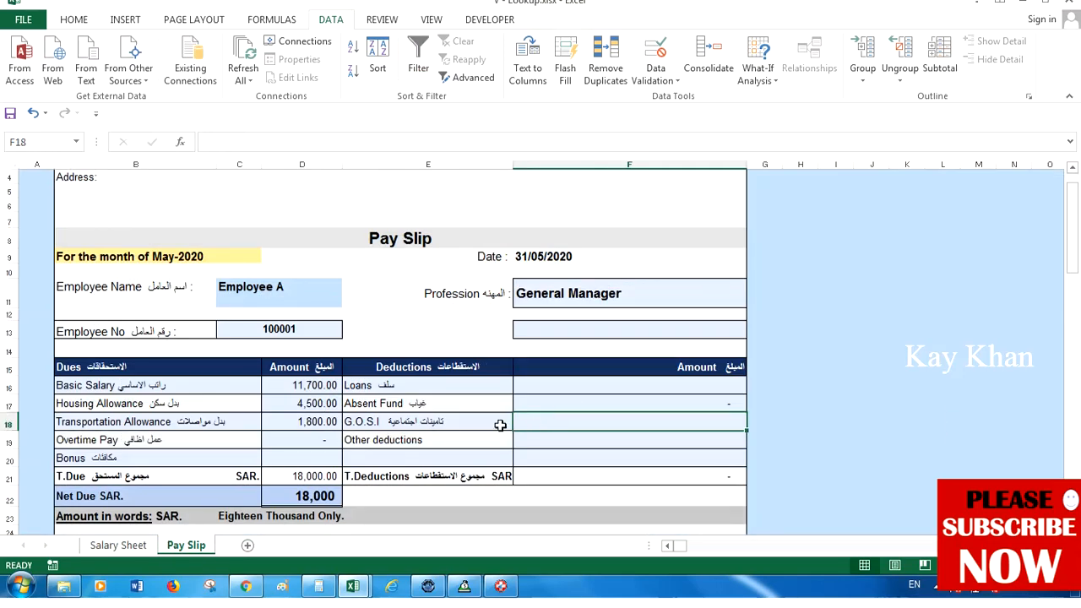
{"action": "scroll", "coordinate": [500, 425], "scroll_direction": "down", "scroll_amount": 2}
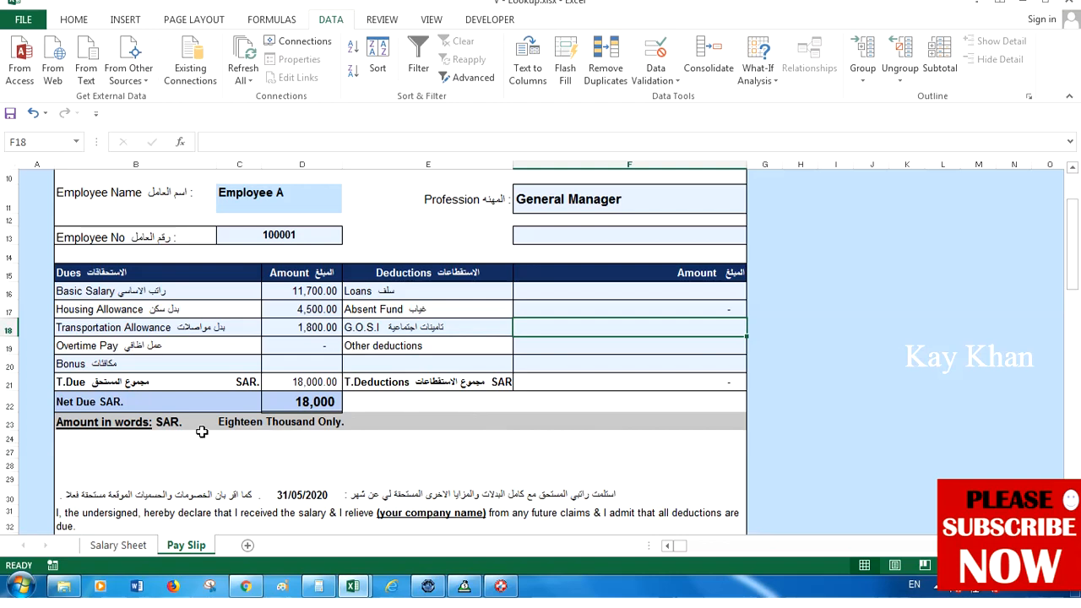
{"action": "scroll", "coordinate": [284, 441], "scroll_direction": "up", "scroll_amount": 1}
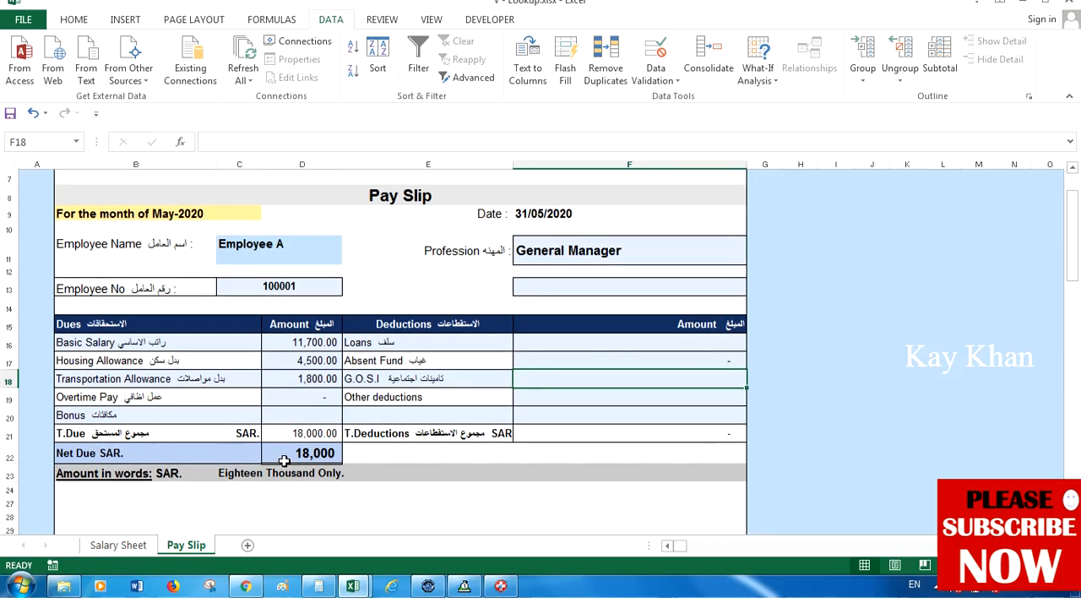
{"action": "left_click", "coordinate": [254, 475]}
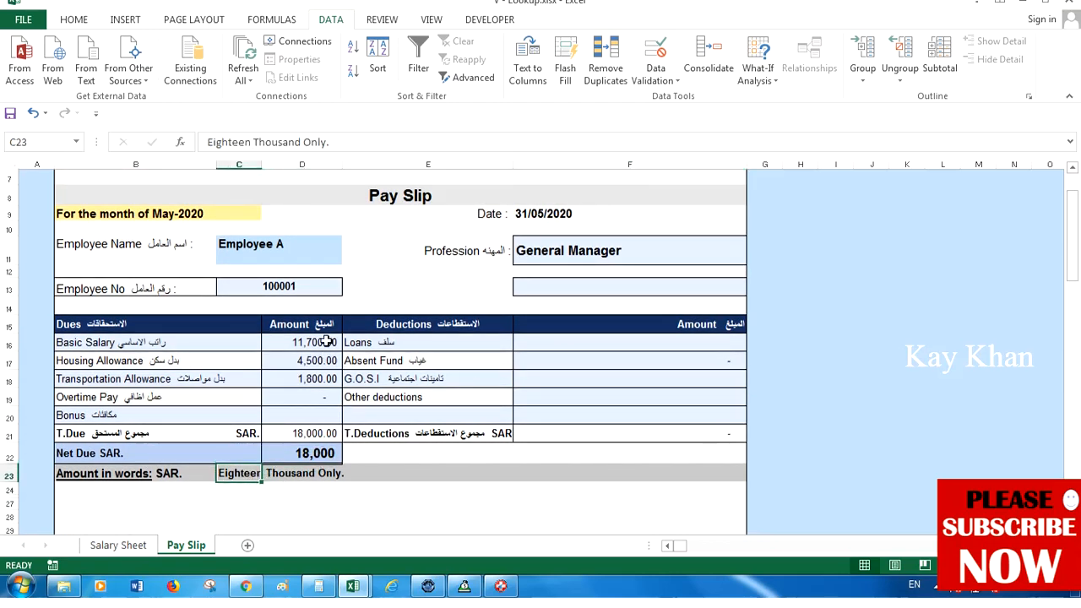
{"action": "left_click_drag", "start_coordinate": [241, 473], "coordinate": [380, 474]}
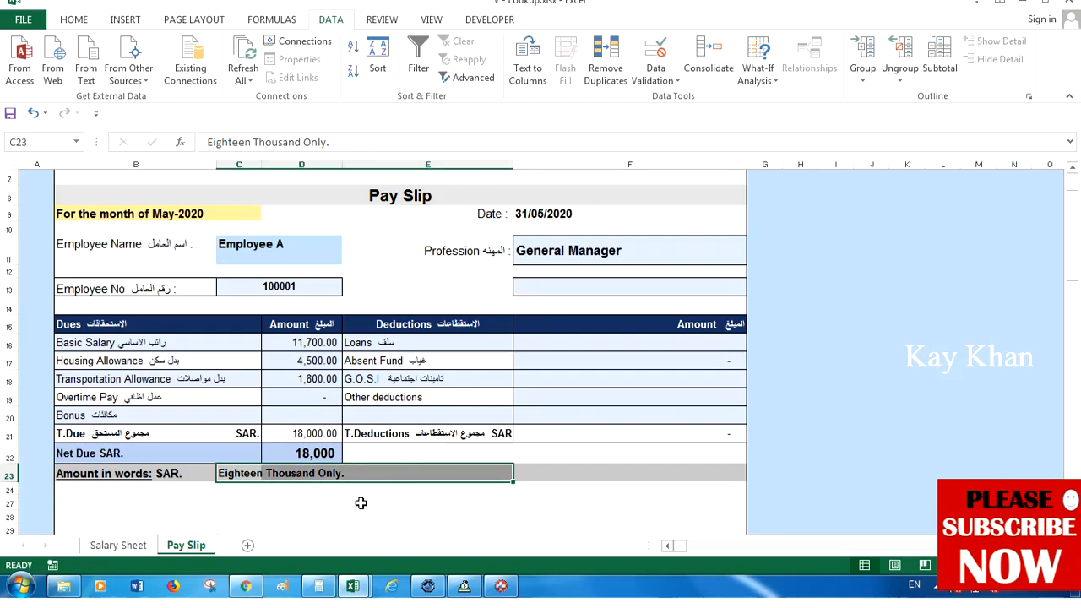
{"action": "left_click", "coordinate": [328, 445]}
{"action": "scroll", "coordinate": [317, 422], "scroll_direction": "up", "scroll_amount": 1}
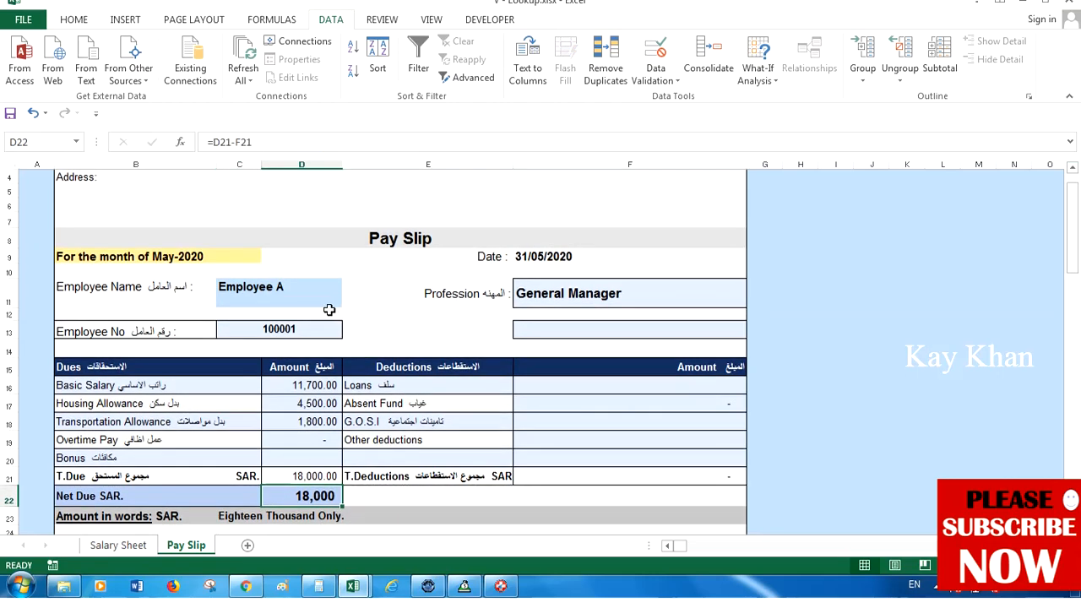
Change the Employee Name in C11 to Employee B to test the lookups
{"action": "left_click", "coordinate": [288, 294]}
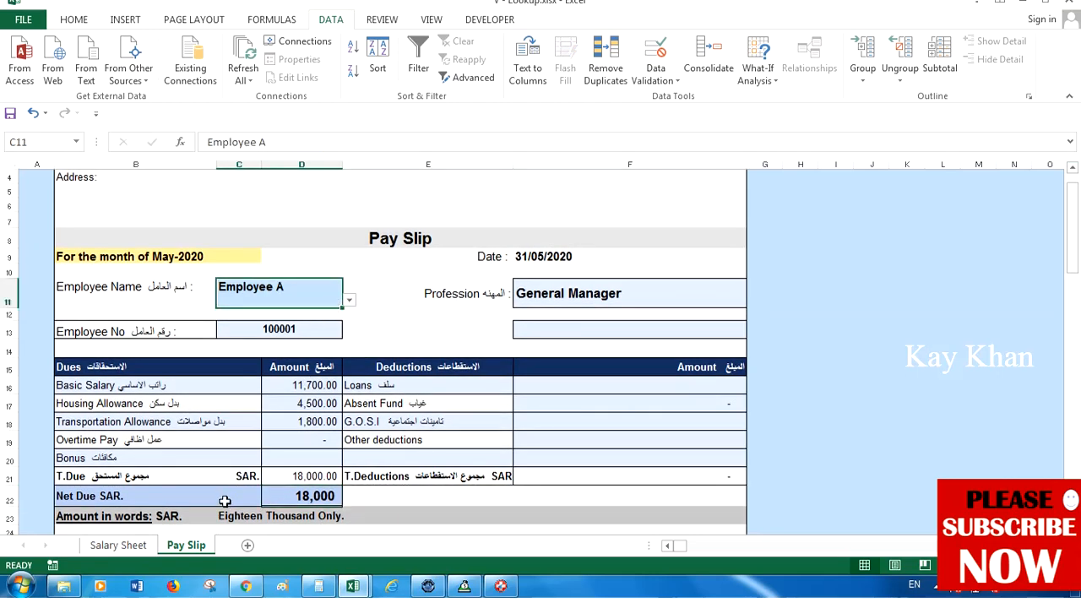
{"action": "double_click", "coordinate": [297, 289]}
{"action": "key", "text": "BackSpace"}
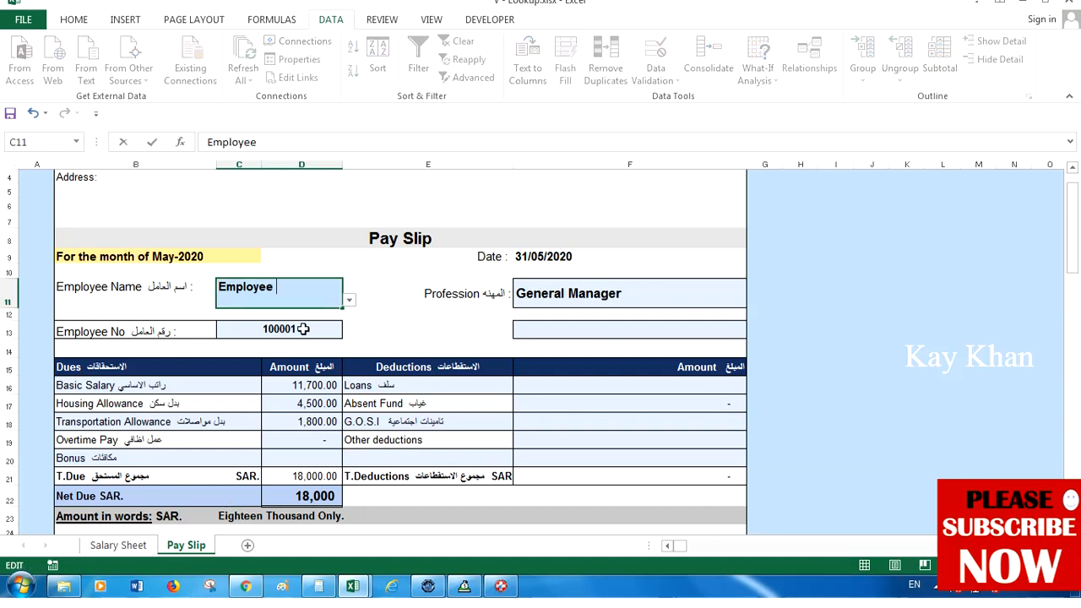
{"action": "type", "text": "B"}
{"action": "key", "text": "Return"}
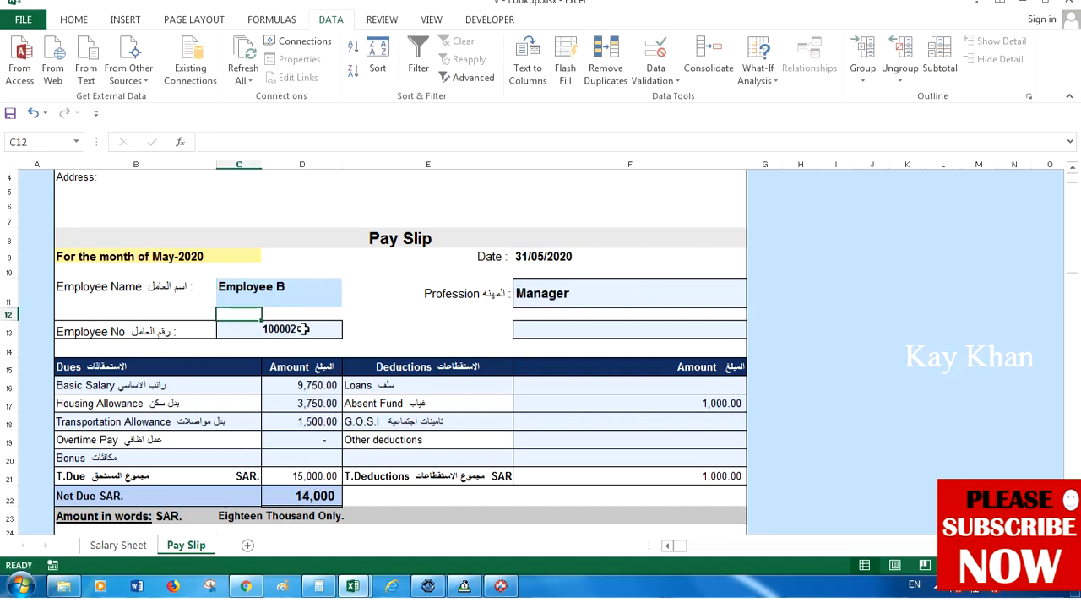
Compare Employee B's profession and employee number on the Pay Slip with the matching Salary Sheet row
{"action": "left_click", "coordinate": [559, 297]}
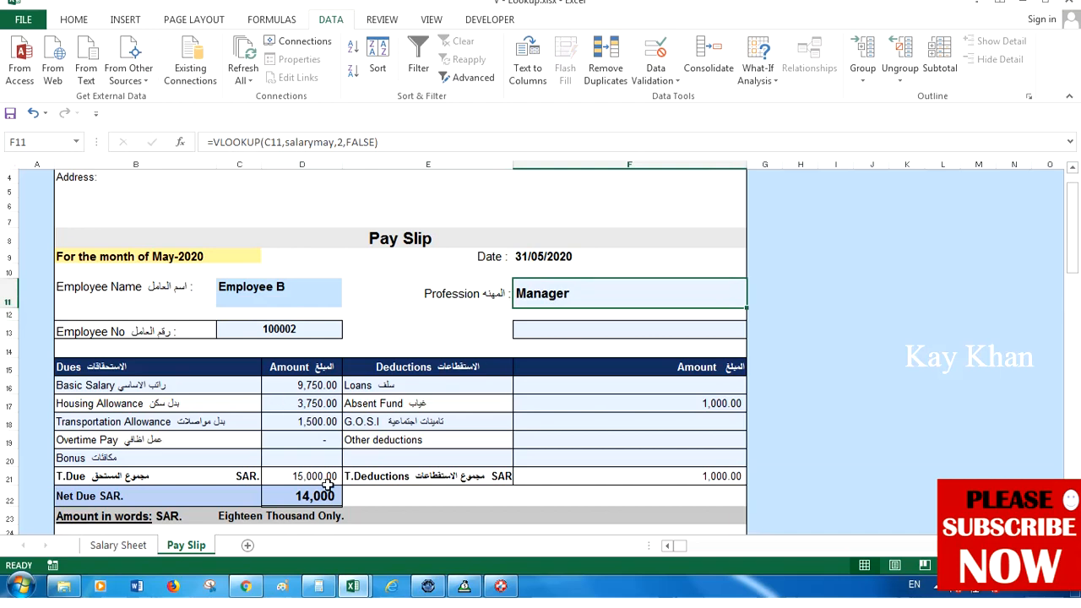
{"action": "scroll", "coordinate": [314, 498], "scroll_direction": "down", "scroll_amount": 1}
{"action": "left_click", "coordinate": [118, 545]}
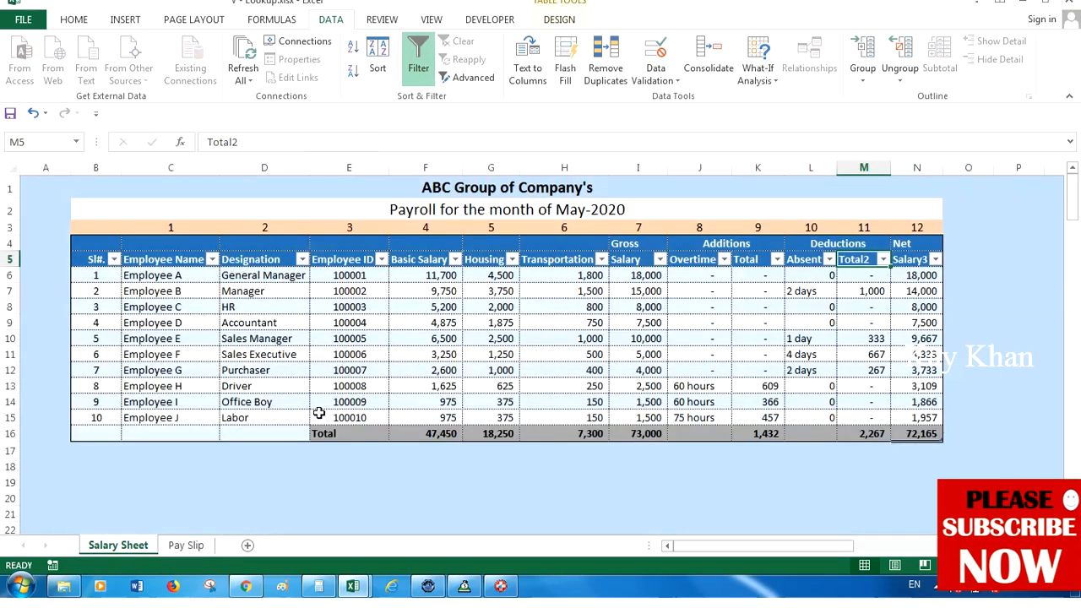
{"action": "left_click", "coordinate": [267, 265]}
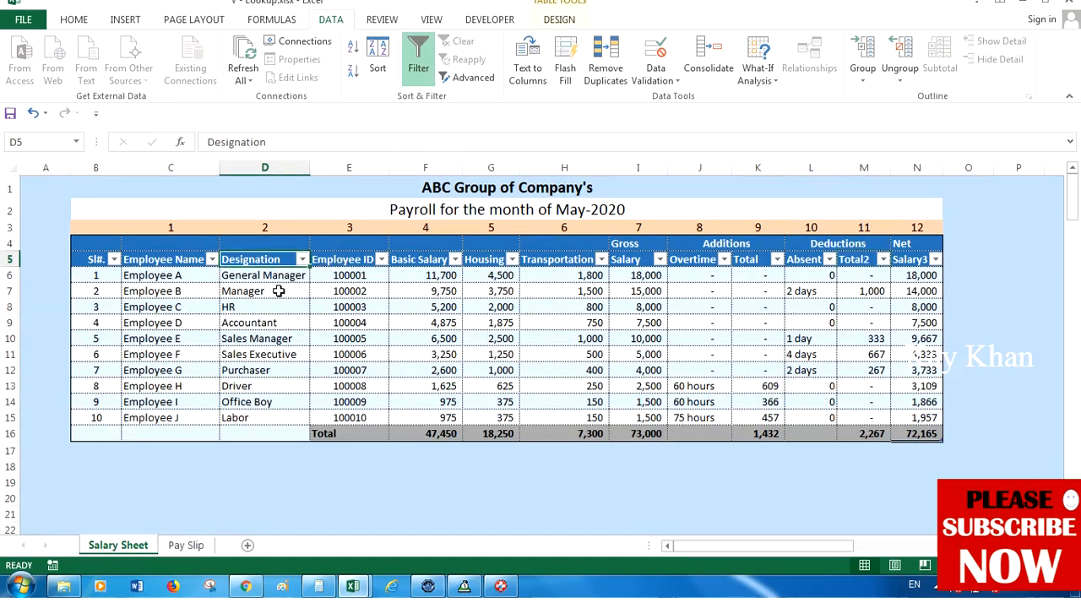
{"action": "left_click", "coordinate": [279, 291]}
{"action": "left_click", "coordinate": [175, 291]}
{"action": "left_click", "coordinate": [275, 290]}
{"action": "left_click", "coordinate": [347, 290]}
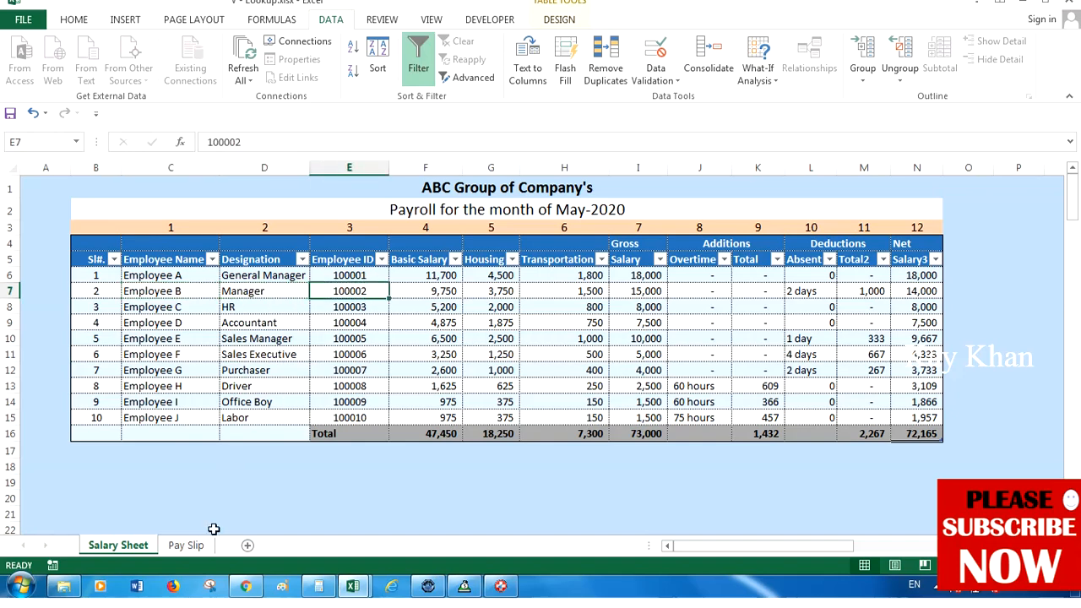
{"action": "left_click", "coordinate": [190, 545]}
{"action": "scroll", "coordinate": [275, 317], "scroll_direction": "up", "scroll_amount": 1}
{"action": "left_click", "coordinate": [279, 296]}
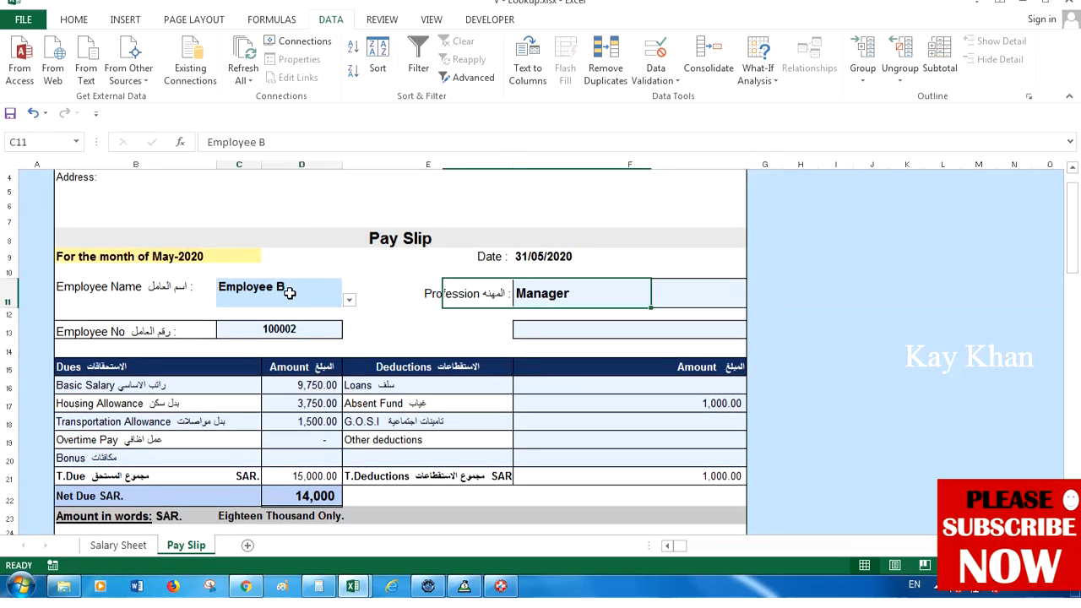
{"action": "left_click", "coordinate": [555, 291]}
Switch the Employee Name in C11 to Employee E, Employee G and finally Employee I from its list
{"action": "left_click", "coordinate": [316, 294]}
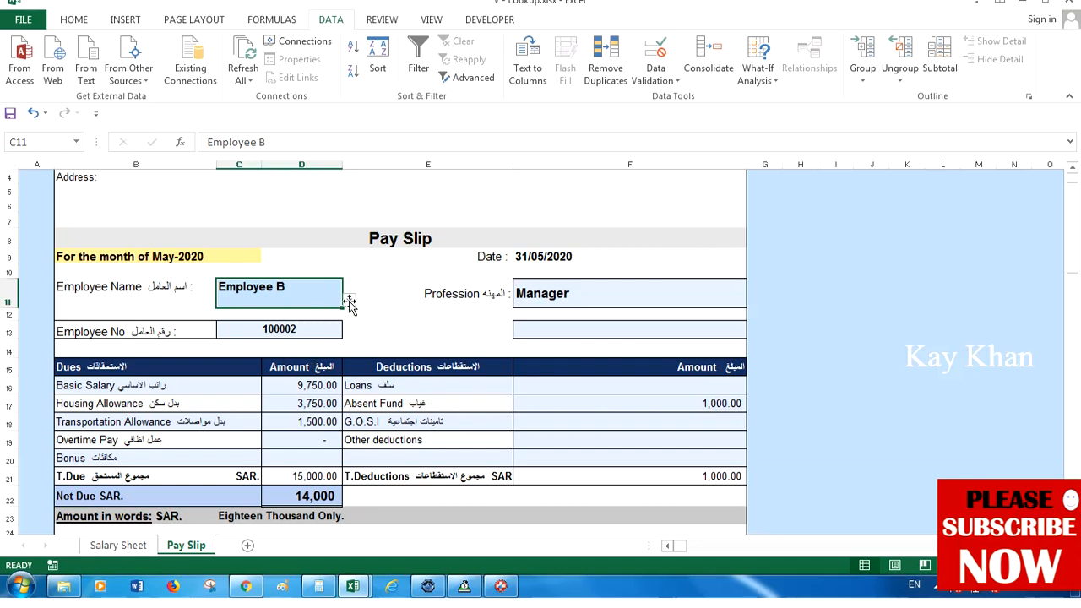
{"action": "left_click", "coordinate": [349, 302]}
{"action": "left_click", "coordinate": [331, 335]}
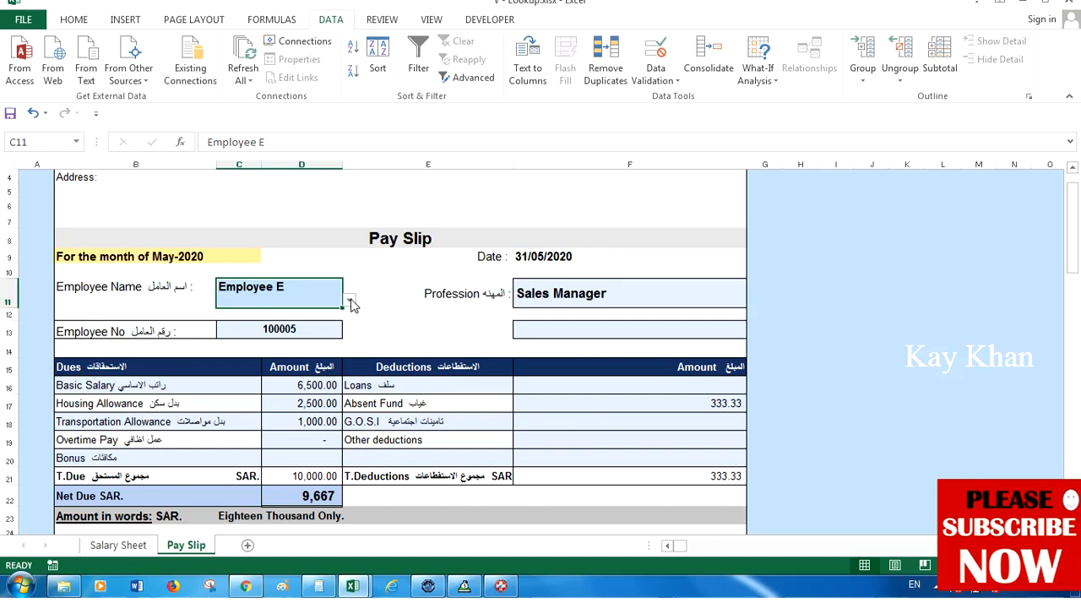
{"action": "left_click", "coordinate": [350, 301]}
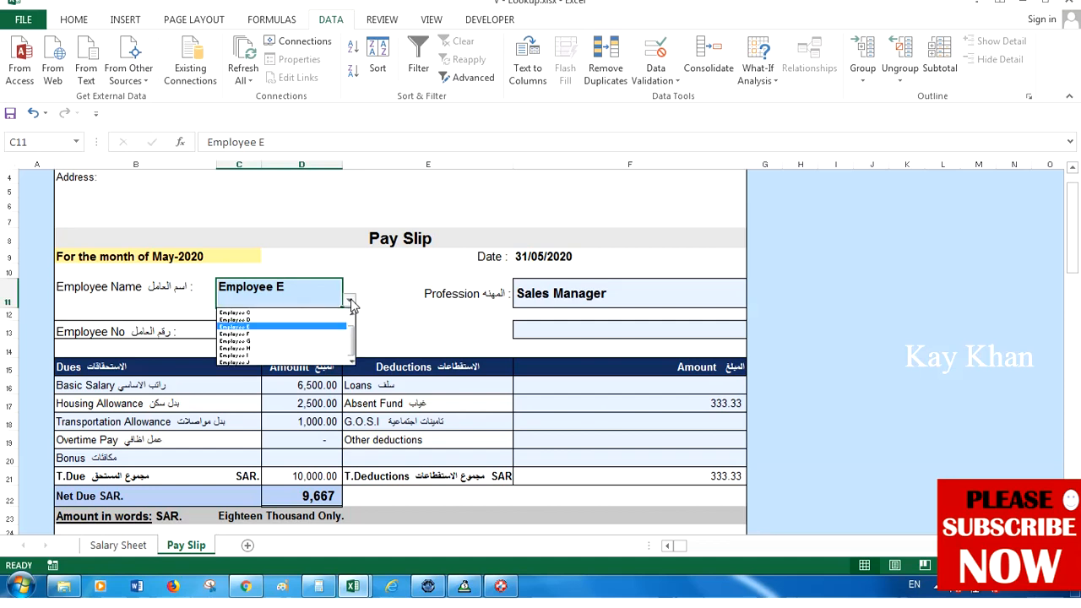
{"action": "left_click", "coordinate": [335, 347]}
{"action": "left_click_drag", "start_coordinate": [247, 268], "coordinate": [347, 299]}
{"action": "left_click", "coordinate": [321, 296]}
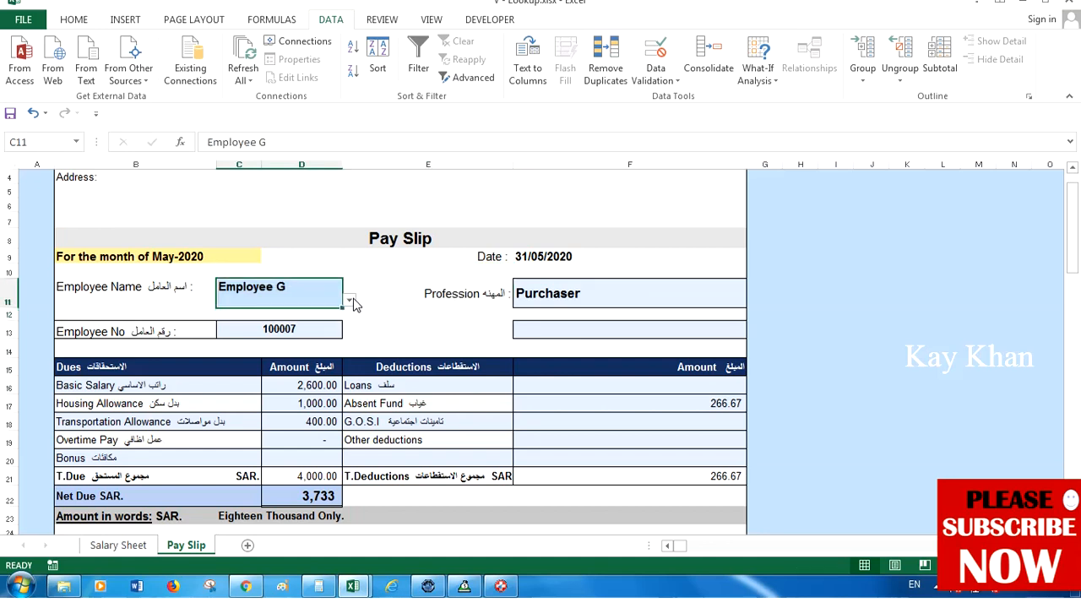
{"action": "left_click", "coordinate": [350, 301]}
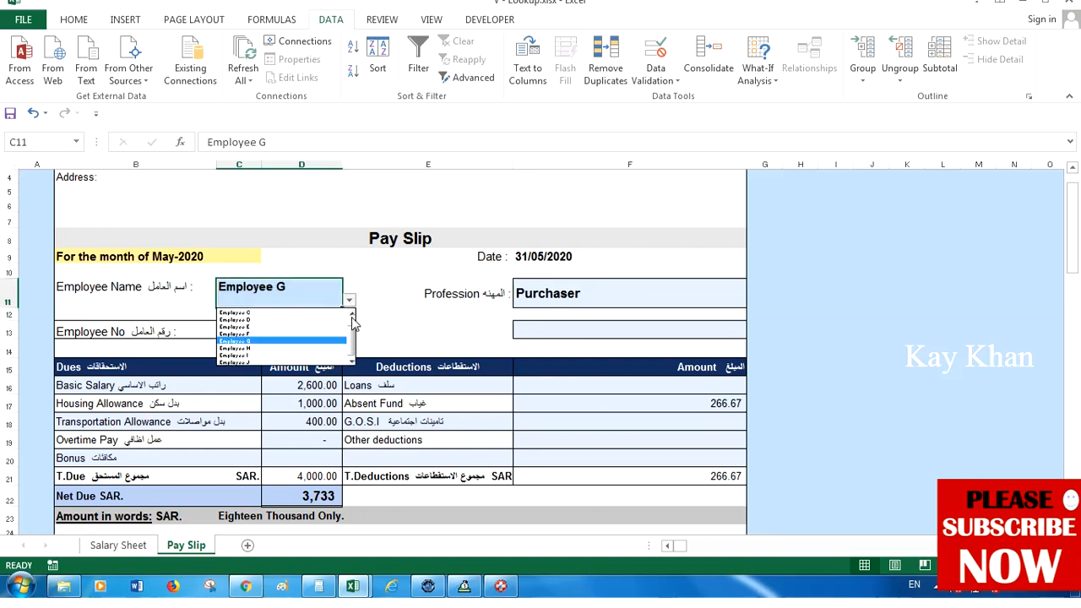
{"action": "left_click", "coordinate": [318, 357]}
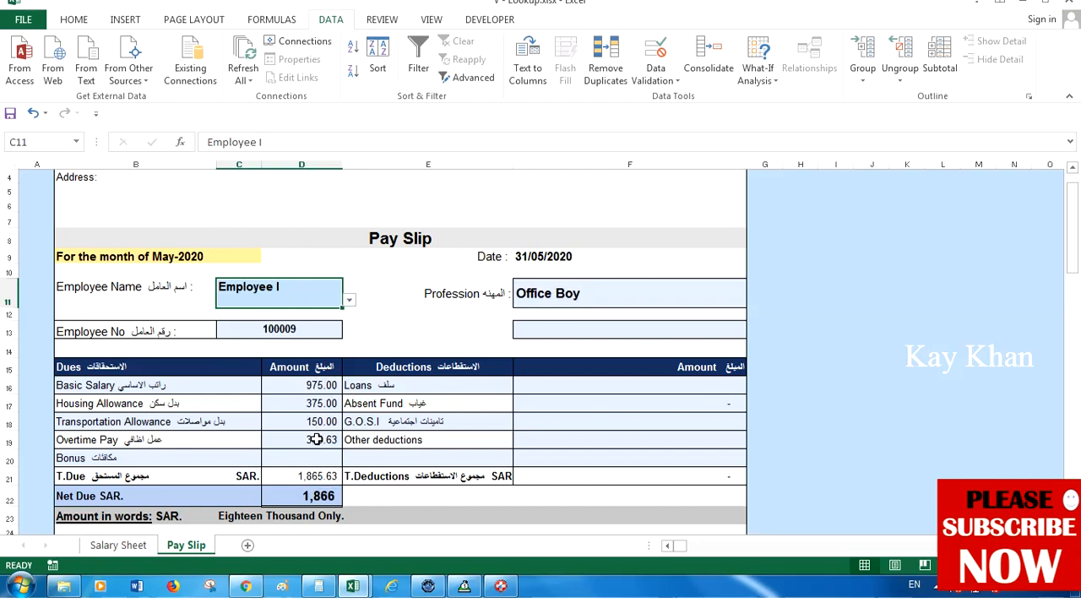
Review the Pay Slip's month heading and the salarymay range on the Salary Sheet, and look over the slip down to its declaration
{"action": "left_click", "coordinate": [129, 302]}
{"action": "left_click", "coordinate": [155, 257]}
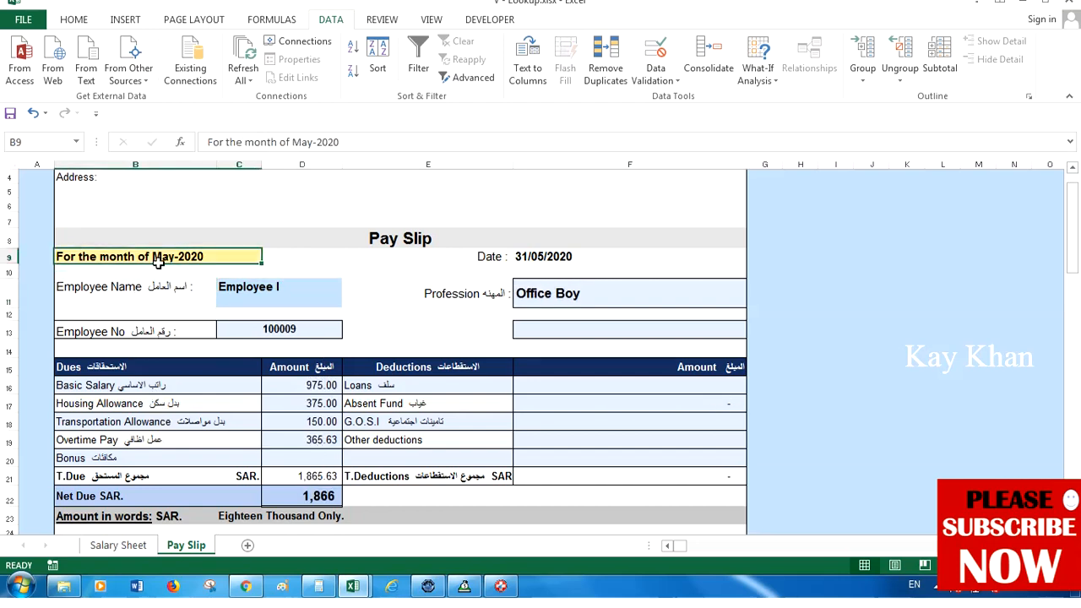
{"action": "left_click", "coordinate": [118, 545]}
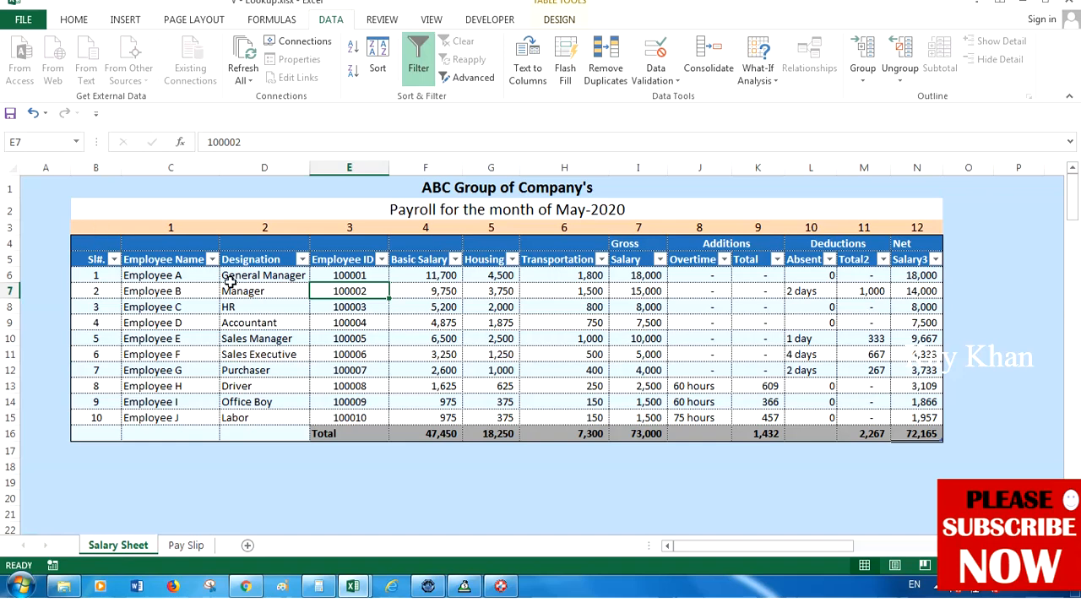
{"action": "left_click_drag", "start_coordinate": [194, 275], "coordinate": [921, 417]}
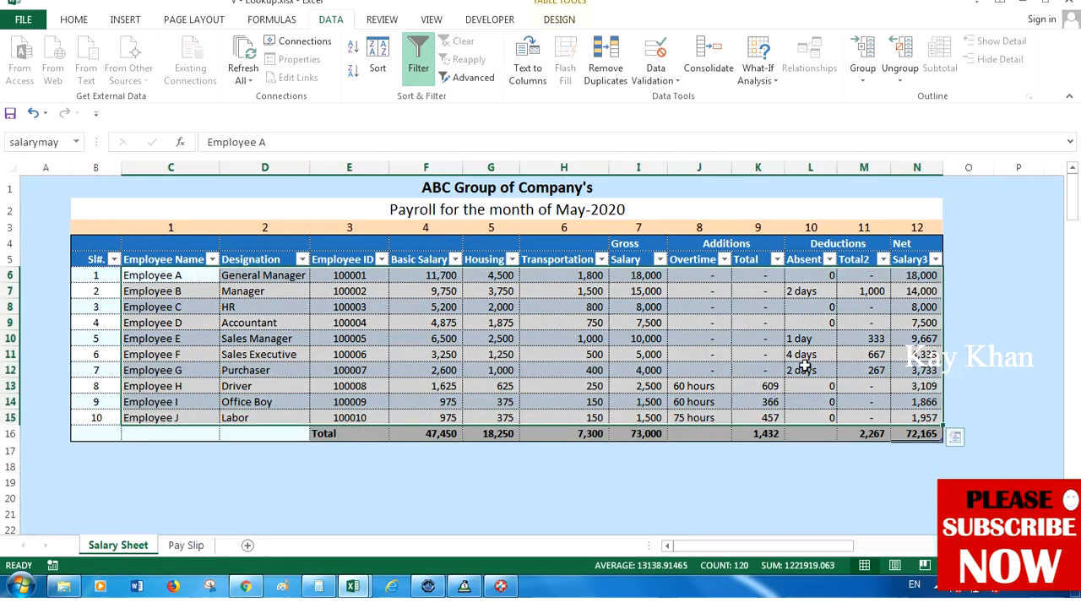
{"action": "left_click", "coordinate": [312, 353]}
{"action": "left_click", "coordinate": [185, 546]}
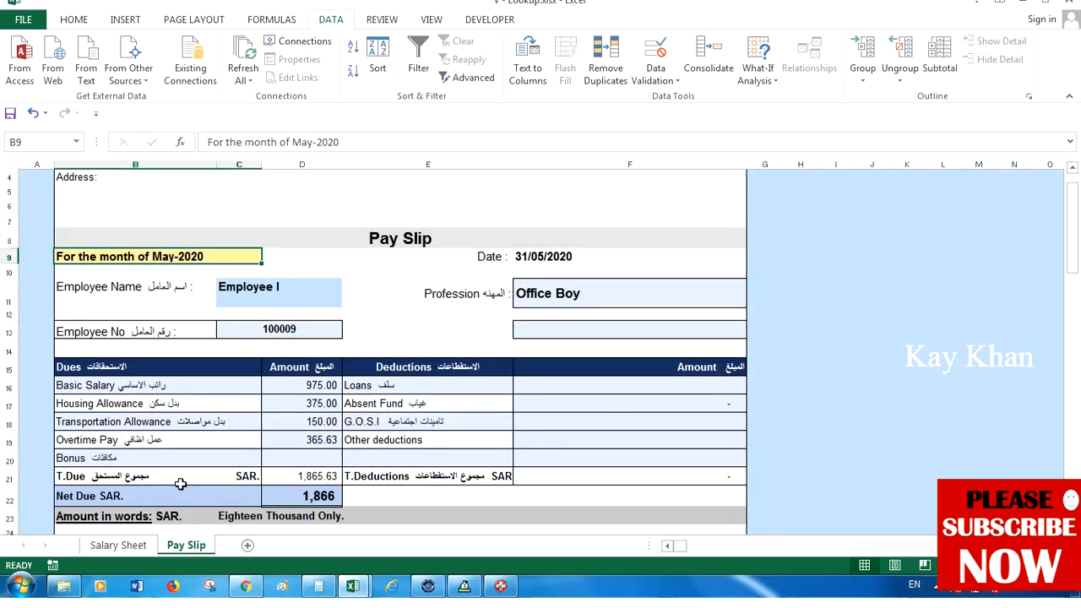
{"action": "scroll", "coordinate": [186, 439], "scroll_direction": "down", "scroll_amount": 1}
{"action": "scroll", "coordinate": [191, 427], "scroll_direction": "down", "scroll_amount": 1}
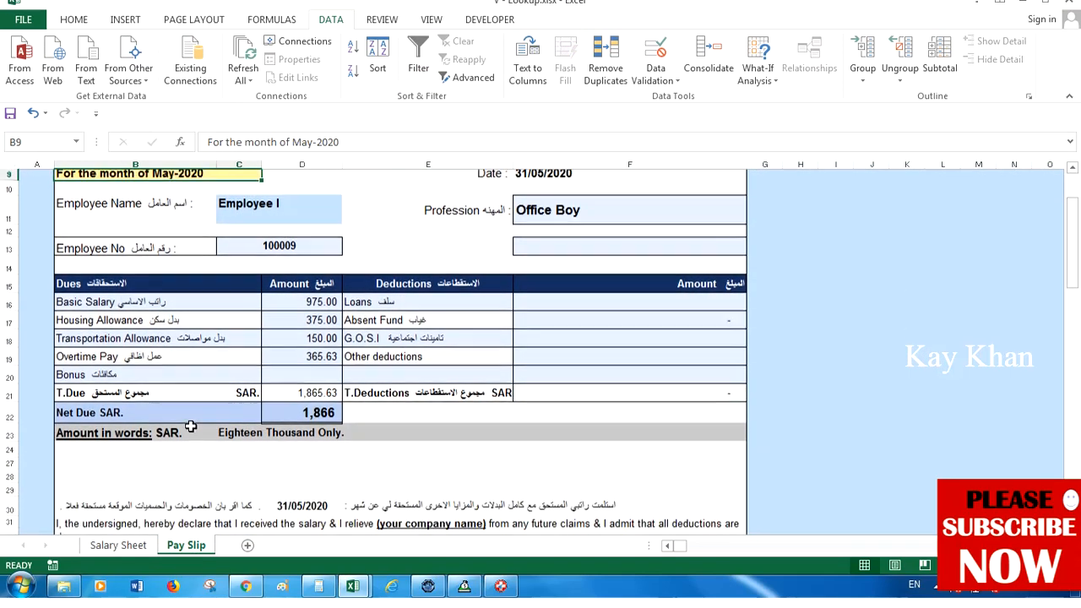
{"action": "scroll", "coordinate": [195, 441], "scroll_direction": "up", "scroll_amount": 2}
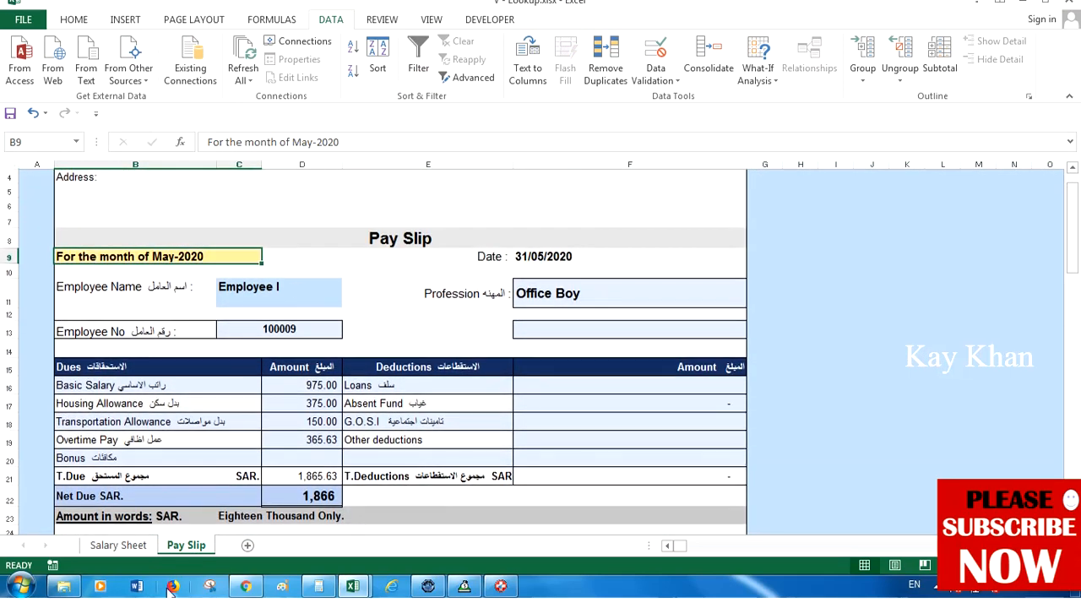
Review the column index numbers in row 3 of the Salary Sheet and the Profession VLOOKUP formula in F11 of the Pay Slip
{"action": "left_click", "coordinate": [118, 546]}
{"action": "left_click_drag", "start_coordinate": [194, 228], "coordinate": [901, 222]}
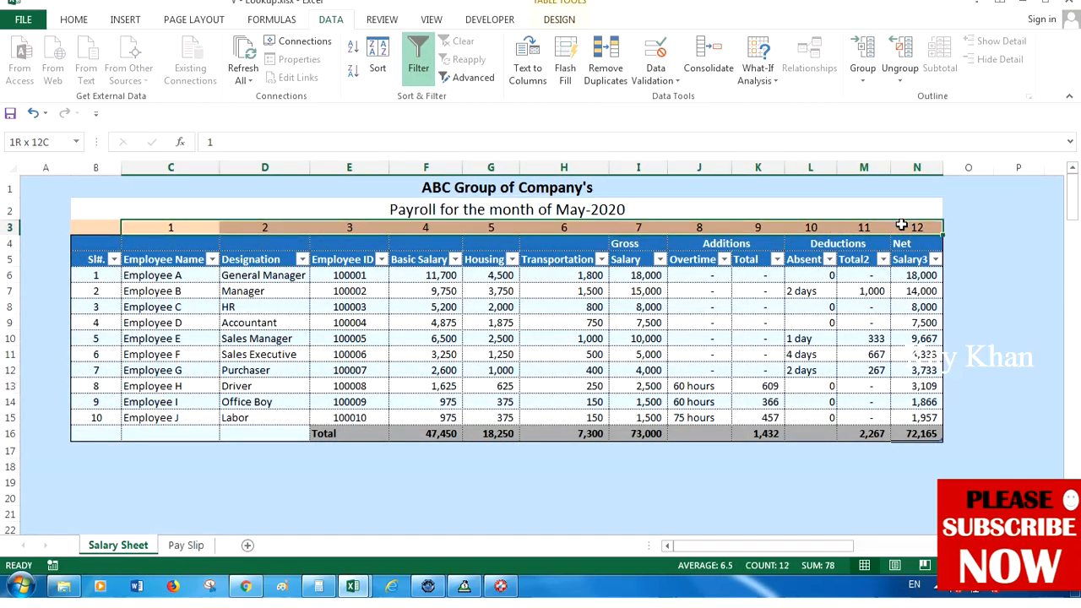
{"action": "left_click", "coordinate": [628, 372]}
{"action": "left_click", "coordinate": [186, 546]}
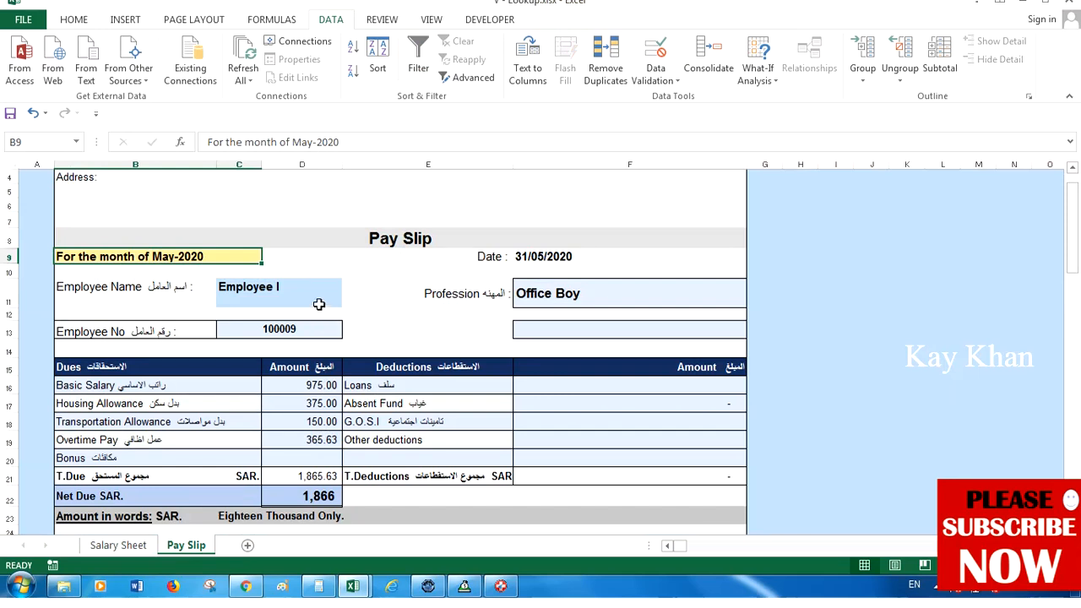
{"action": "left_click", "coordinate": [560, 293]}
{"action": "left_click", "coordinate": [402, 142]}
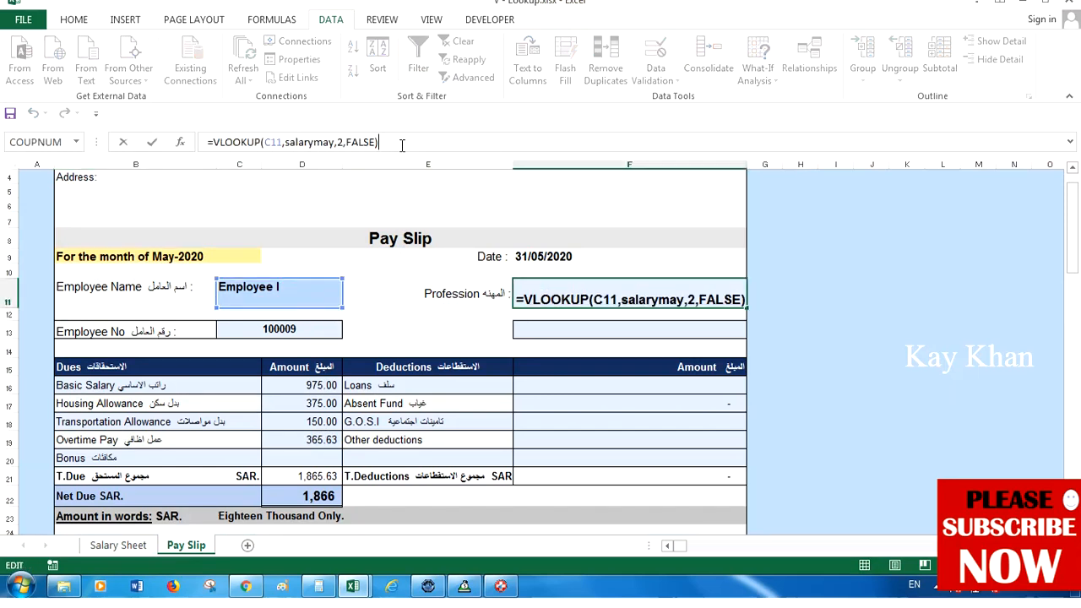
{"action": "key", "text": "Return"}
Switch the Pay Slip's Employee Name in C11 to Employee E from its list
{"action": "left_click", "coordinate": [303, 286]}
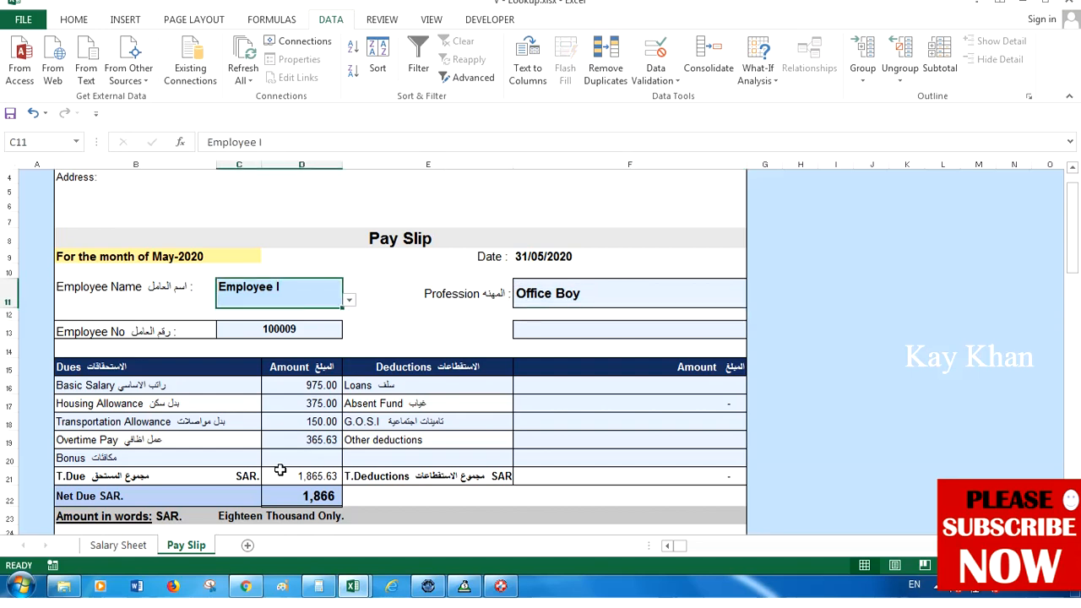
{"action": "left_click", "coordinate": [278, 461]}
{"action": "left_click", "coordinate": [265, 404]}
{"action": "left_click", "coordinate": [330, 294]}
{"action": "left_click", "coordinate": [349, 299]}
{"action": "left_click", "coordinate": [245, 347]}
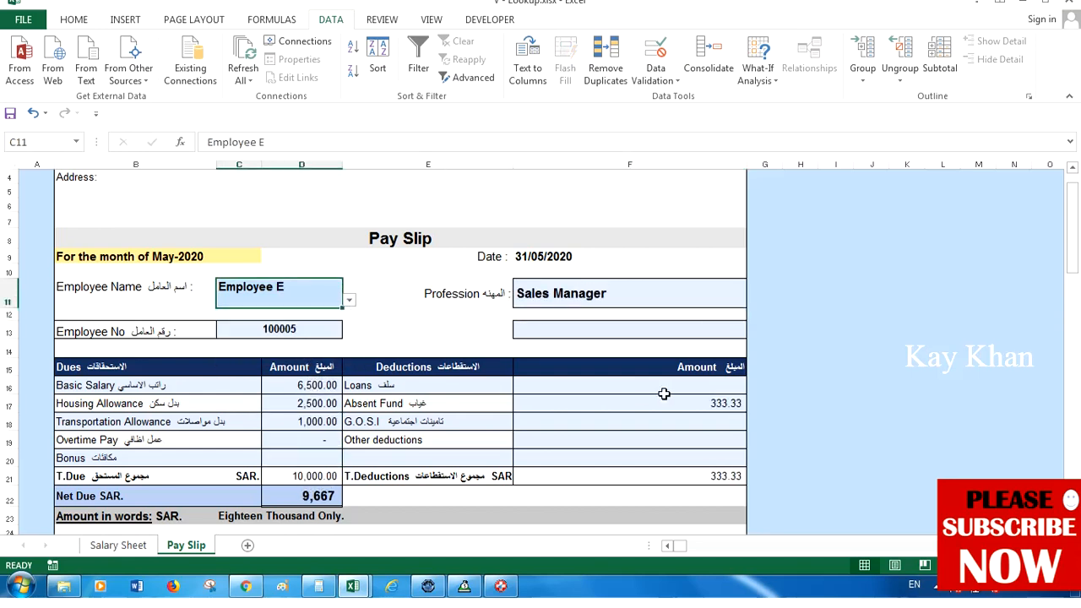
Replace the amount in words in C23 with Employee E's net due spelled out, beginning "Nine Thousand Six"
{"action": "scroll", "coordinate": [329, 446], "scroll_direction": "down", "scroll_amount": 2}
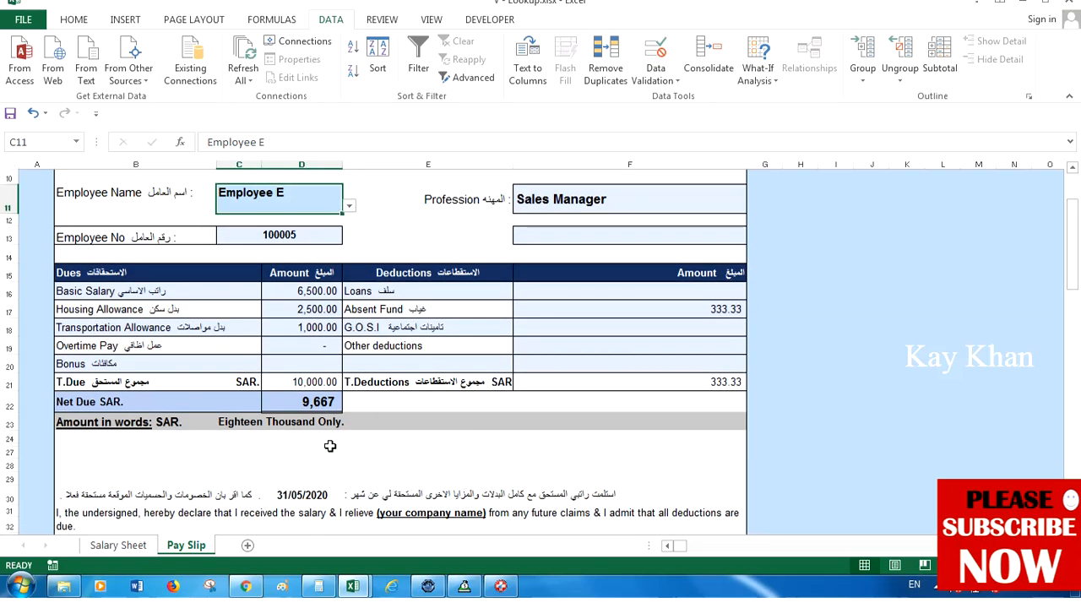
{"action": "scroll", "coordinate": [329, 446], "scroll_direction": "up", "scroll_amount": 3}
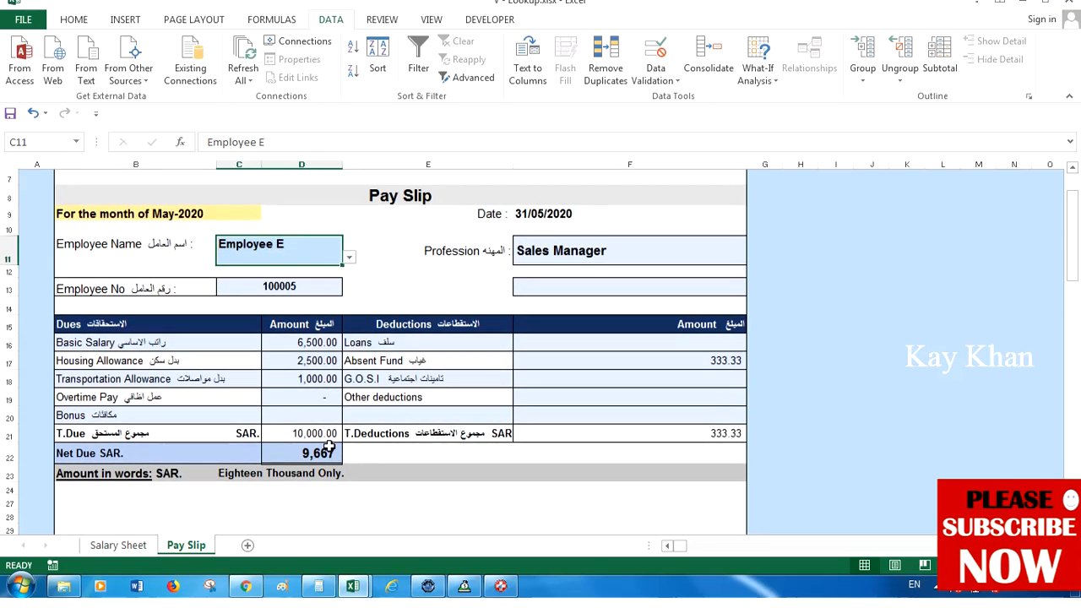
{"action": "scroll", "coordinate": [328, 448], "scroll_direction": "down", "scroll_amount": 3}
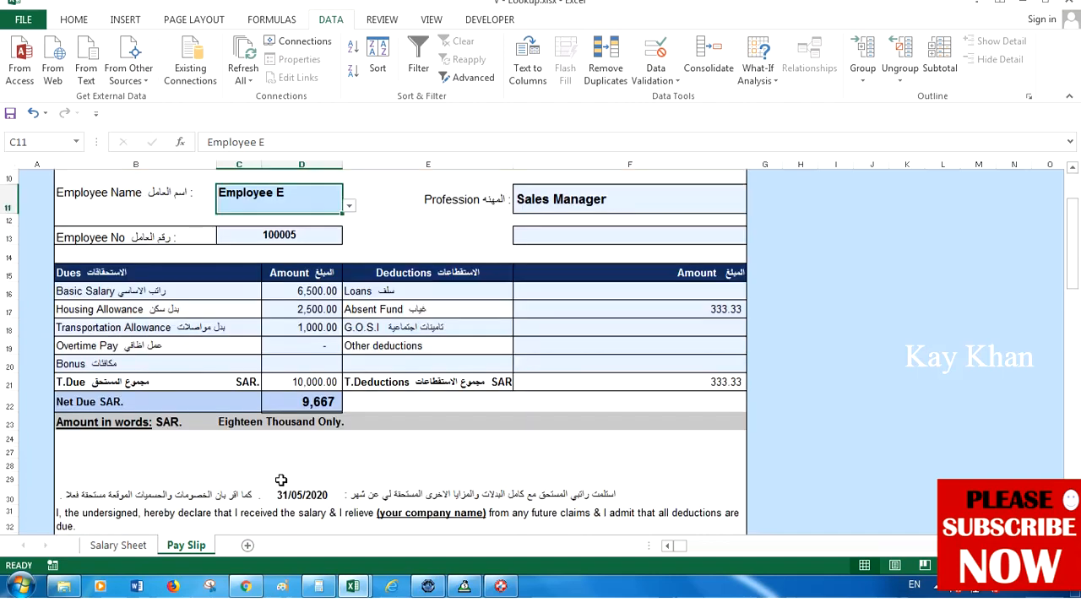
{"action": "left_click", "coordinate": [241, 425]}
{"action": "type", "text": "Ni"}
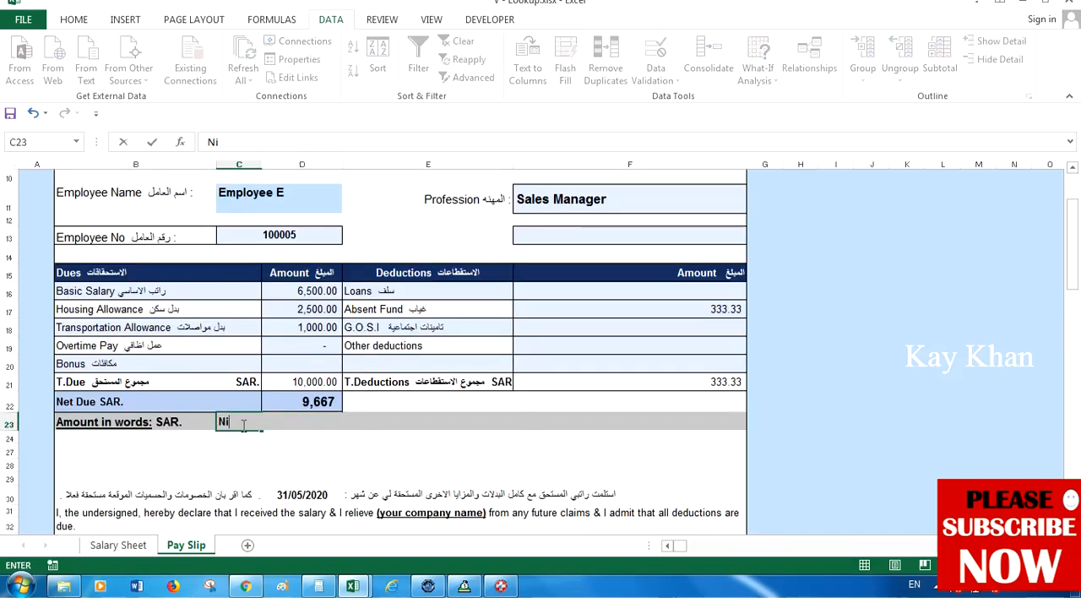
{"action": "type", "text": "ne Thousand"}
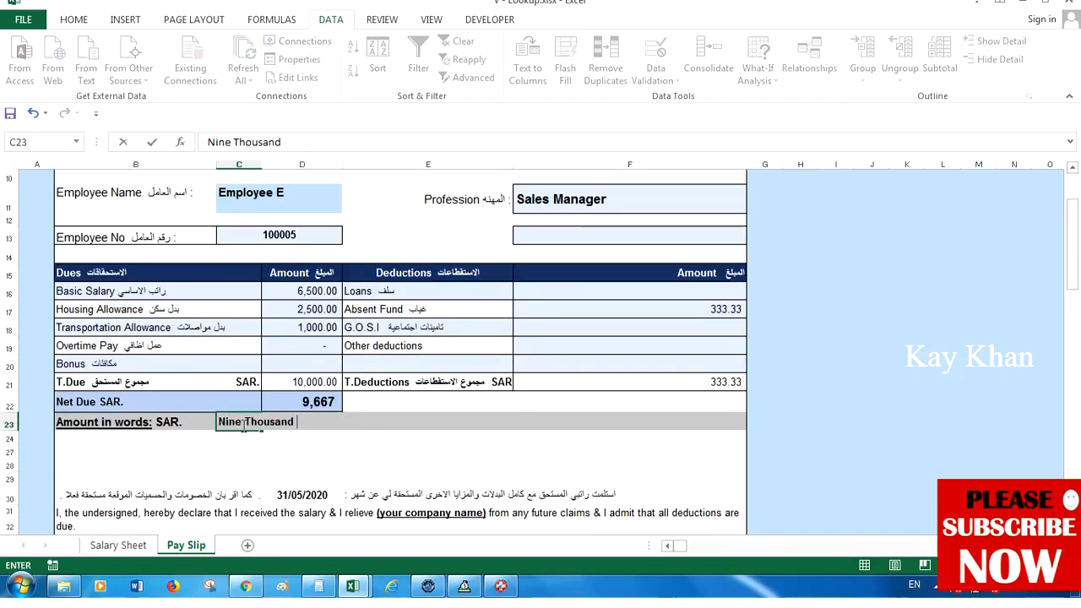
{"action": "type", "text": " Six Hundre"}
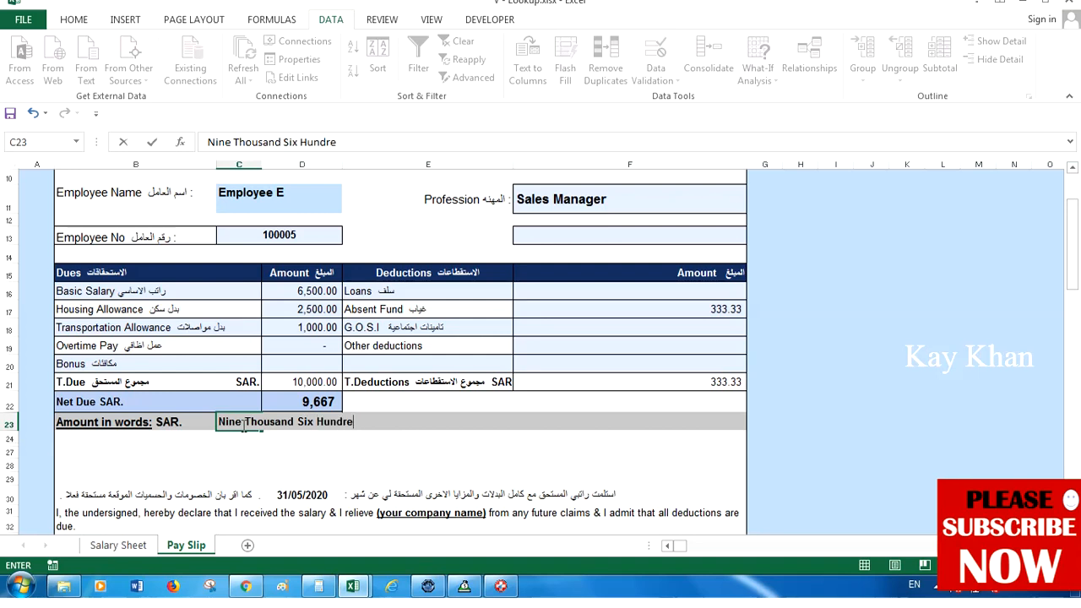